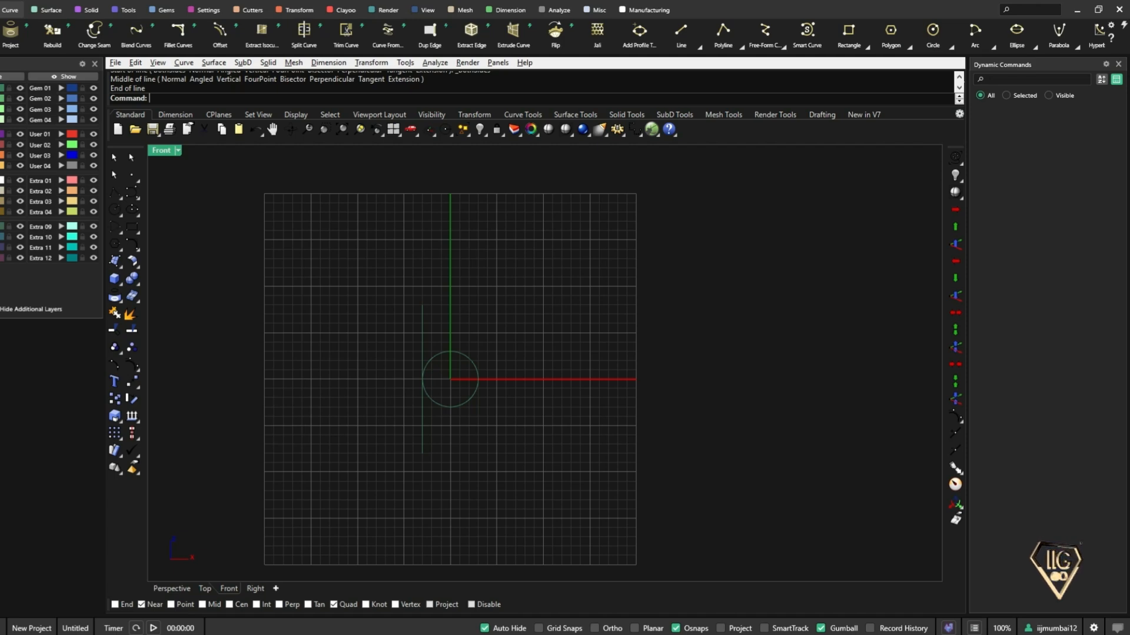
# - Offset the vertical guide line 16 mm toward the far side of the circle
pyautogui.click(422, 412)
pyautogui.write('offset')
pyautogui.press('Return')
pyautogui.write('16')
pyautogui.click(608, 333)
# - Draw an interpolated open curve from the new guide line, around the circle's top, outer side and bottom, back to the same guide line
pyautogui.press('F1')
pyautogui.press('Escape')
pyautogui.scroll(6, 523, 369)
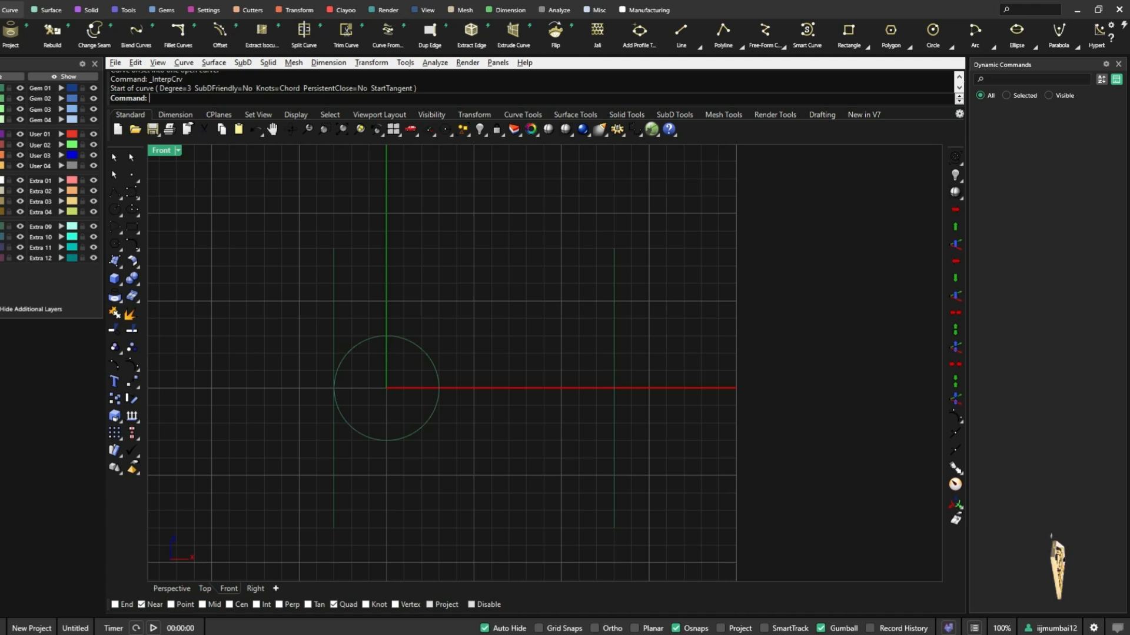
pyautogui.click(132, 194)
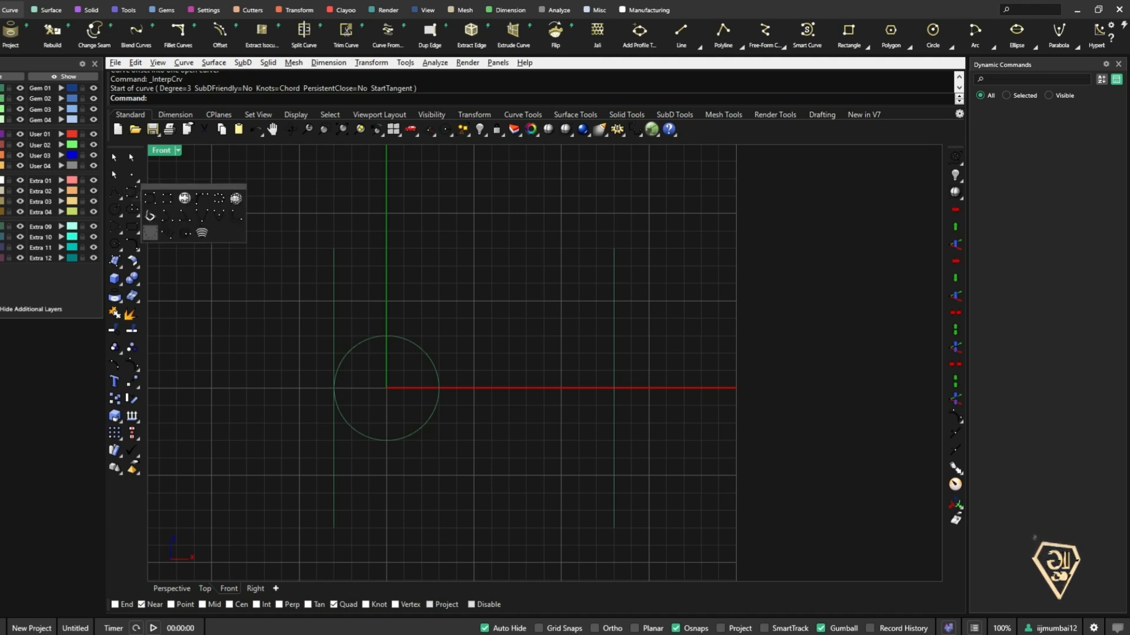
pyautogui.press('F1')
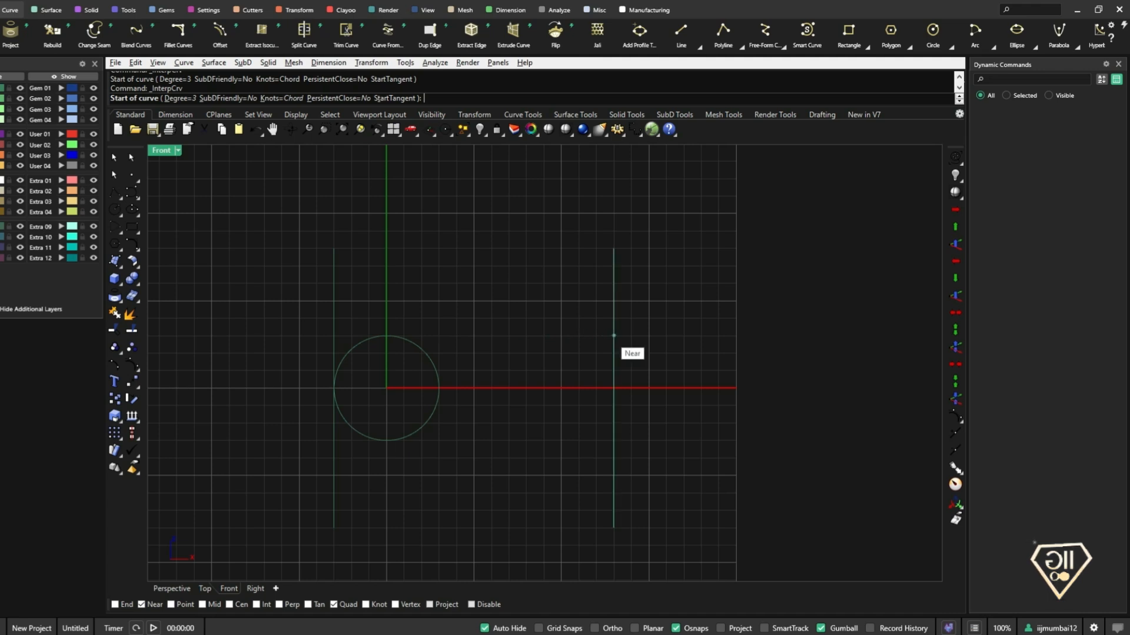
pyautogui.click(574, 335)
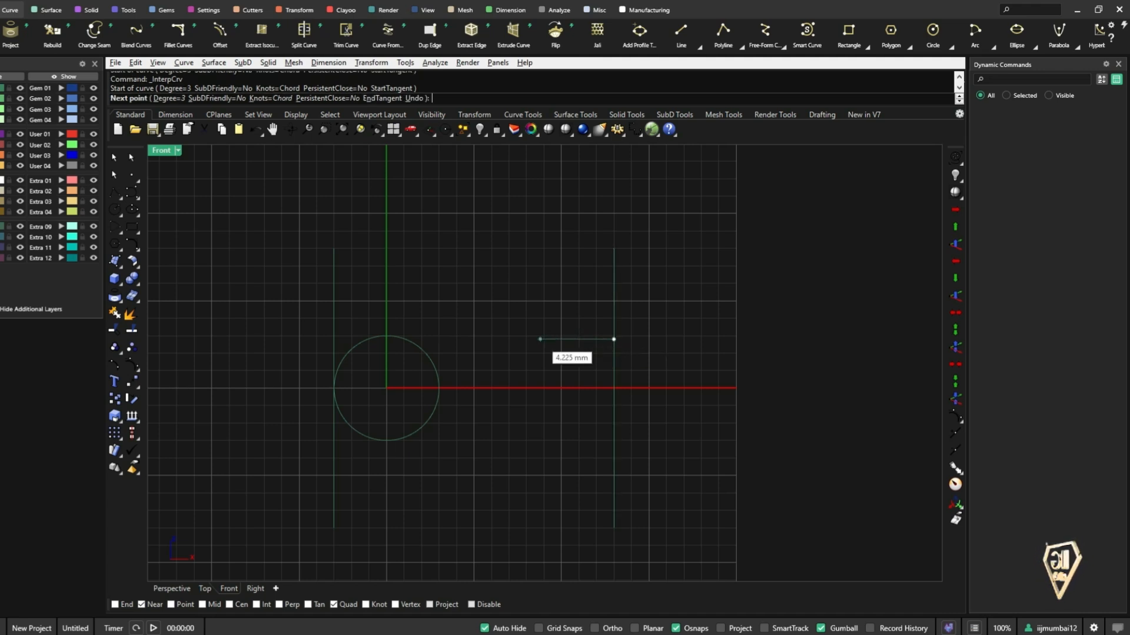
pyautogui.click(515, 336)
pyautogui.click(386, 336)
pyautogui.click(357, 346)
pyautogui.click(334, 388)
pyautogui.click(366, 436)
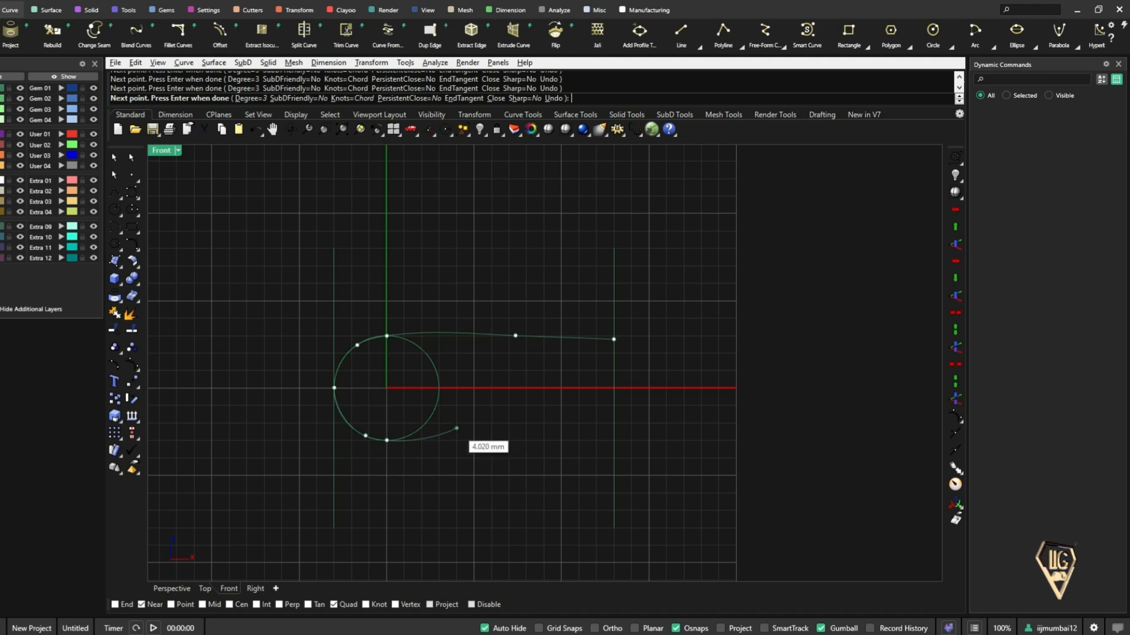
pyautogui.click(386, 440)
pyautogui.click(411, 434)
pyautogui.click(518, 423)
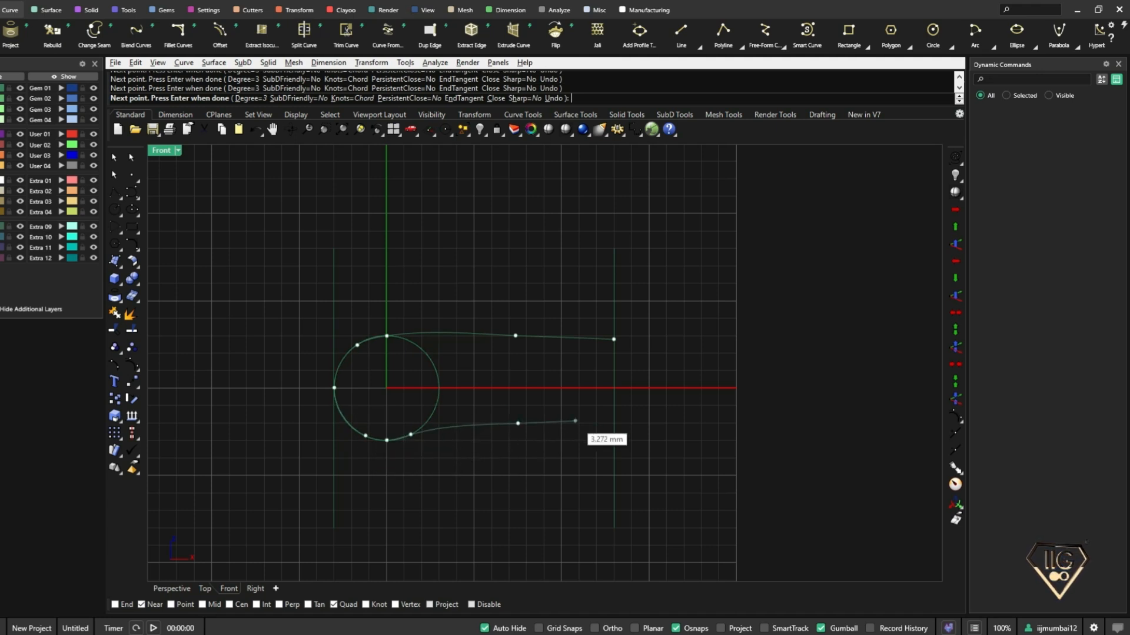
pyautogui.click(614, 440)
pyautogui.press('Return')
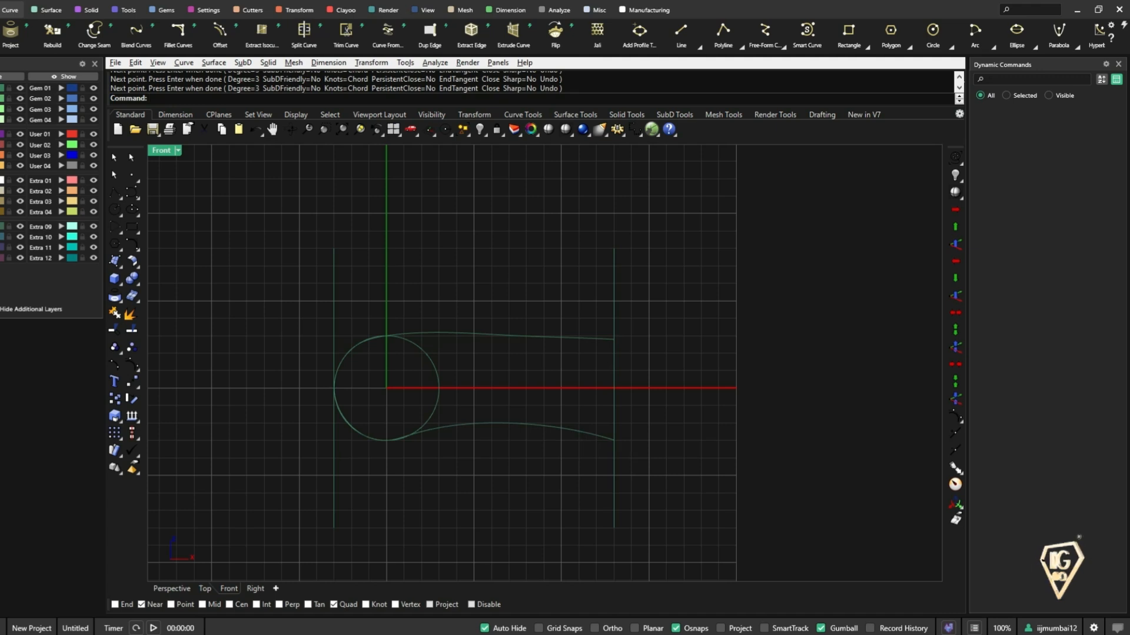
# - Rebuild the interpolated curve with 15 points at degree 3 and turn on its control points
pyautogui.click(565, 428)
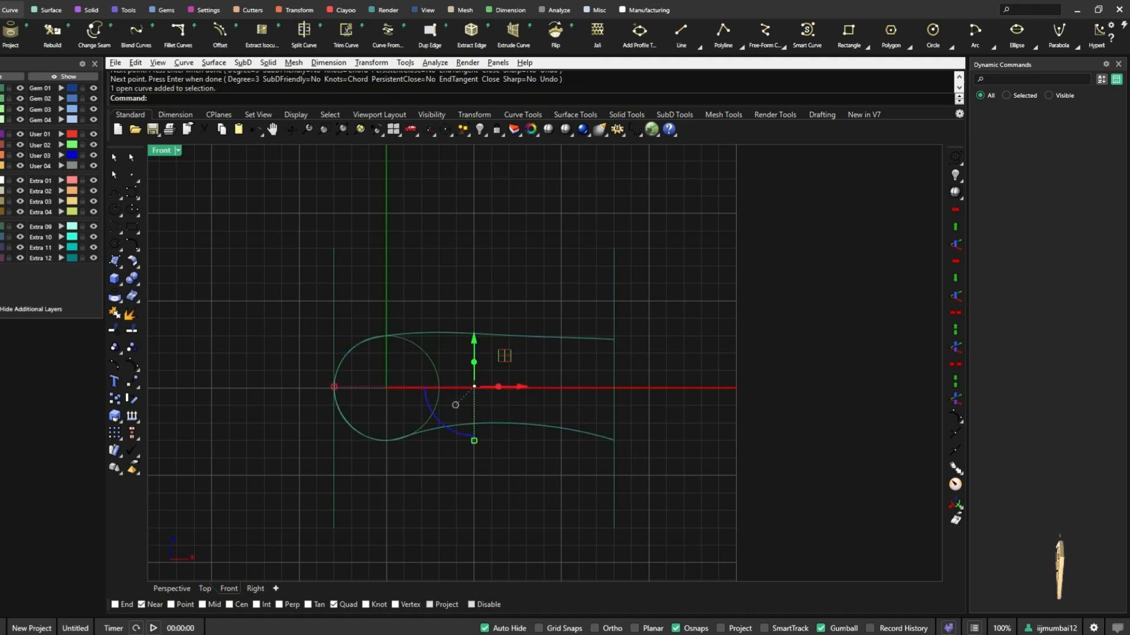
pyautogui.write('rebuild')
pyautogui.press('Return')
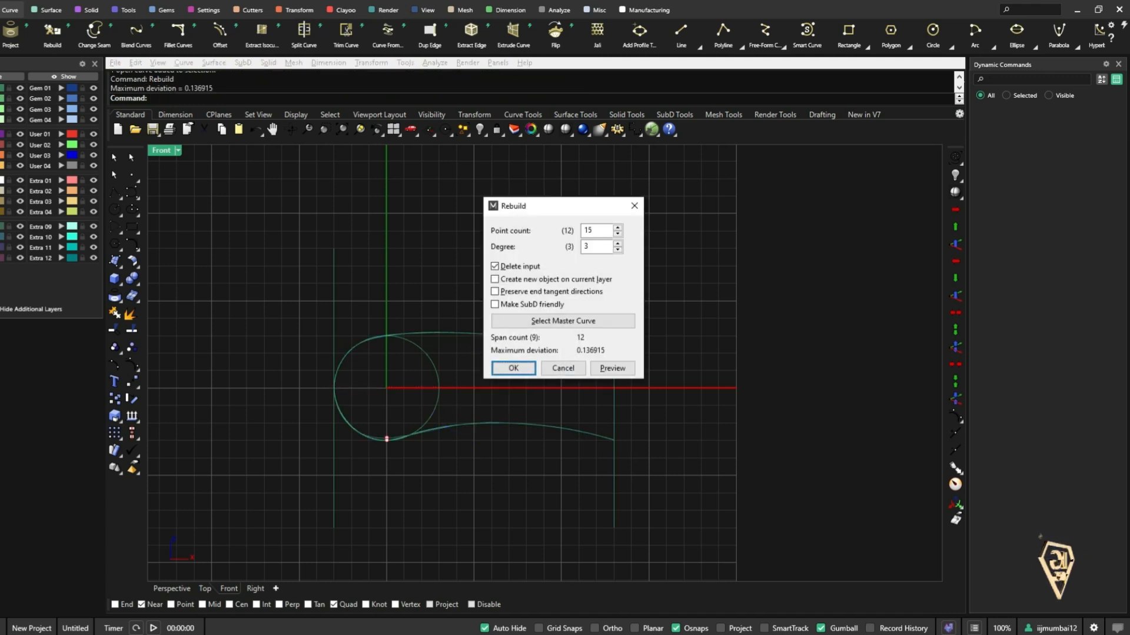
pyautogui.click(513, 368)
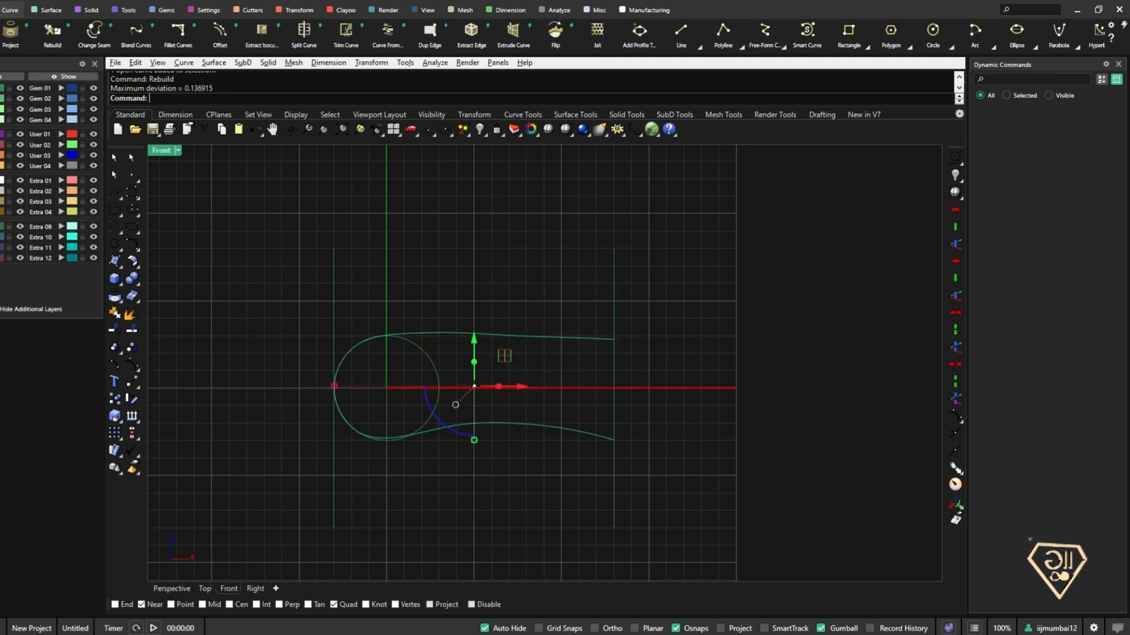
pyautogui.press('F10')
pyautogui.scroll(4, 461, 367)
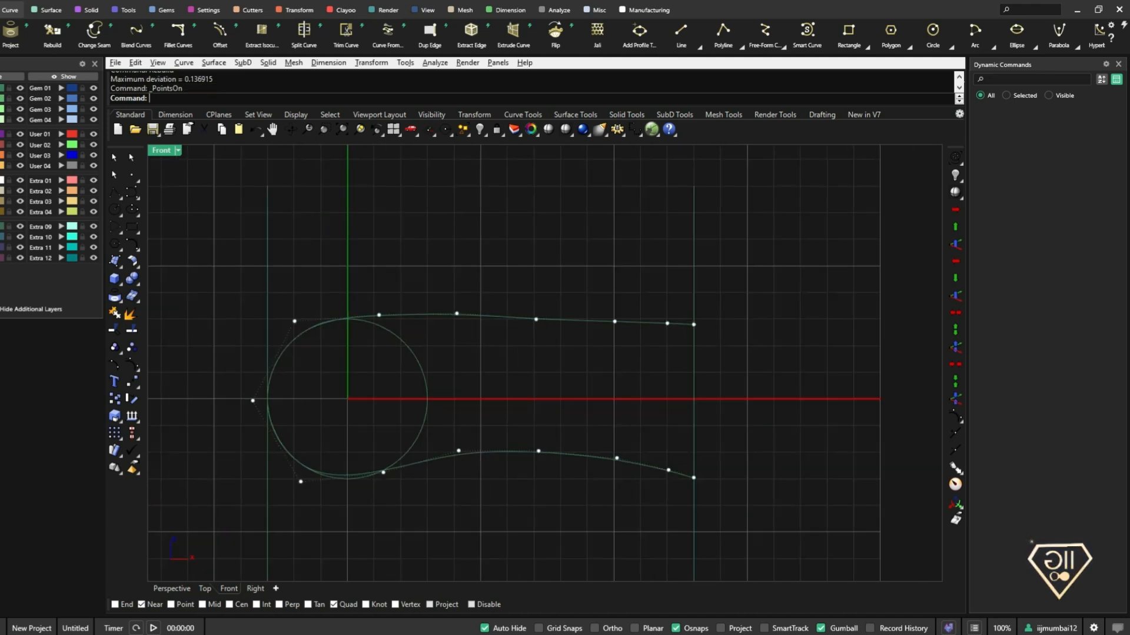
pyautogui.scroll(8, 279, 322)
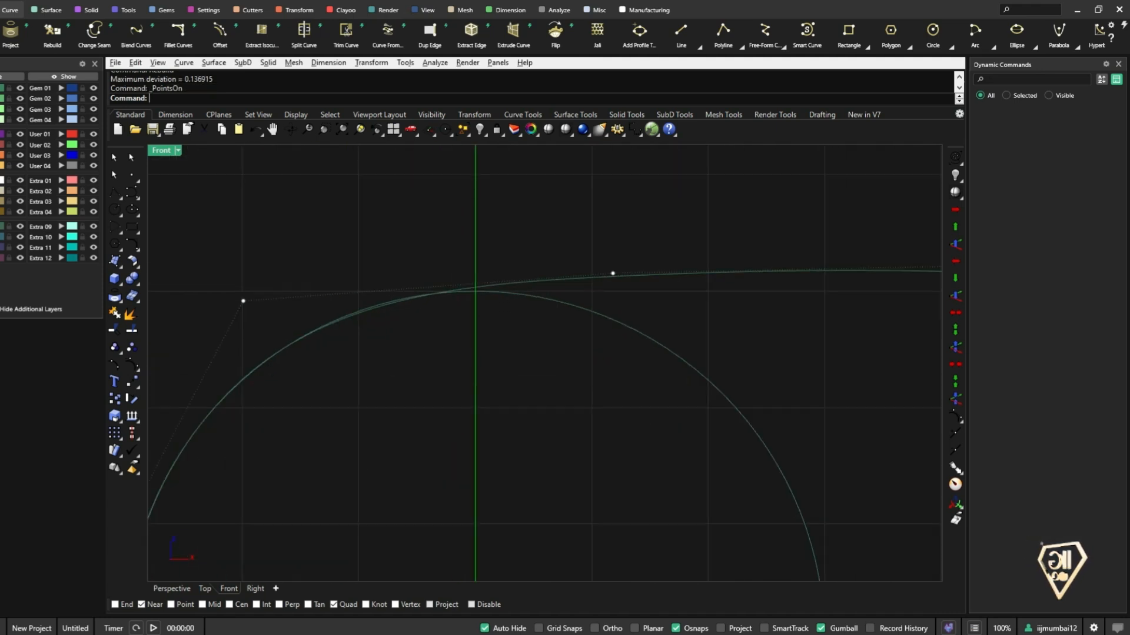
pyautogui.scroll(-10, 422, 408)
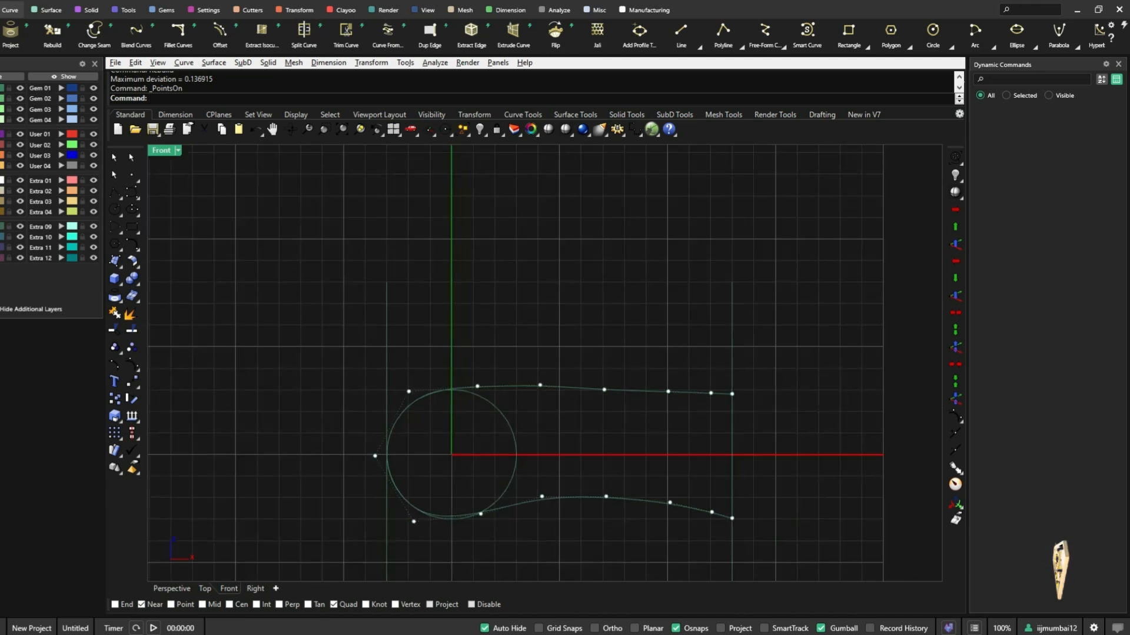
# - Assign the circle and both vertical guide lines to the User 01 layer
pyautogui.click(497, 409)
pyautogui.keyDown('shift'); pyautogui.click(386, 365); pyautogui.keyUp('shift')
pyautogui.keyDown('shift'); pyautogui.click(732, 365); pyautogui.keyUp('shift')
pyautogui.click(61, 134)
pyautogui.press('Escape')
# - Lower the control point of the curve's lower branch just beside the circle's bottom
pyautogui.scroll(5, 464, 462)
pyautogui.moveTo(465, 461); pyautogui.dragTo(414, 379, button='right')
pyautogui.click(448, 499)
pyautogui.moveTo(449, 499); pyautogui.dragTo(448, 515)
pyautogui.press('Escape')
# - Shift the middle control points of the lower branch slightly downward and turn off the control points
pyautogui.moveTo(692, 352); pyautogui.dragTo(500, 353, button='right')
pyautogui.scroll(-8, 500, 354)
pyautogui.moveTo(452, 374); pyautogui.dragTo(626, 428)
pyautogui.moveTo(520, 371); pyautogui.dragTo(520, 379)
pyautogui.press('Escape')
pyautogui.press('Escape')
# - Raise the third-from-last control point of the lower branch slightly to smooth its run toward the guide line
pyautogui.click(559, 412)
pyautogui.press('F10')
pyautogui.scroll(6, 590, 433)
pyautogui.click(579, 397)
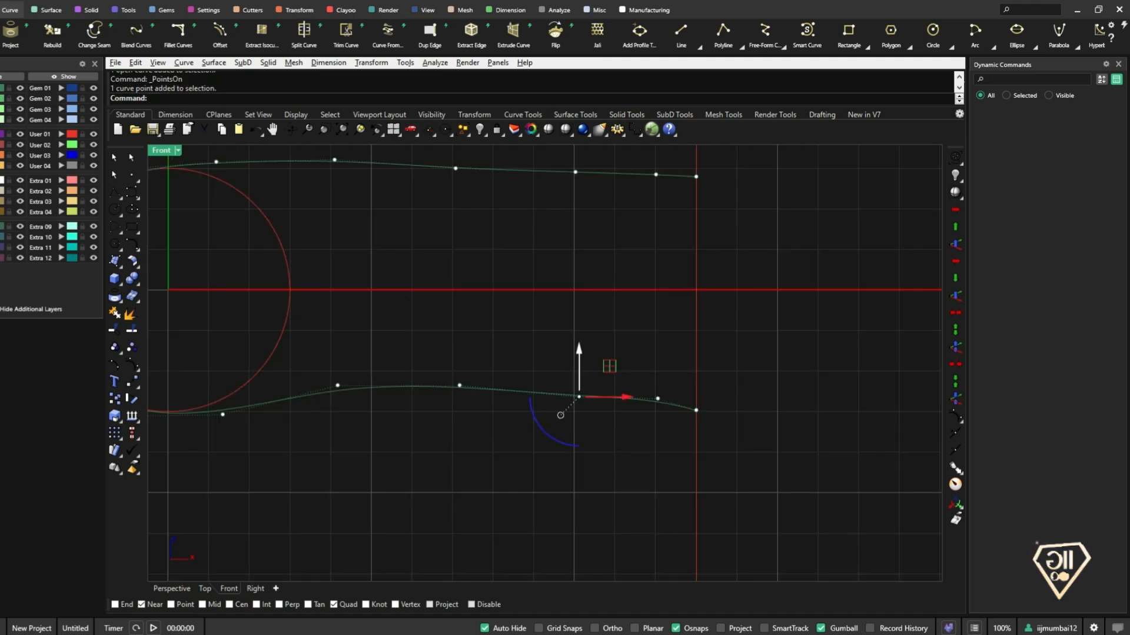
pyautogui.moveTo(579, 360); pyautogui.dragTo(673, 416)
pyautogui.press('Escape')
pyautogui.press('Escape')
# - Raise the last three control points of the lower branch, and lower the innermost of them slightly
pyautogui.scroll(-6, 608, 401)
pyautogui.click(608, 397)
pyautogui.press('F10')
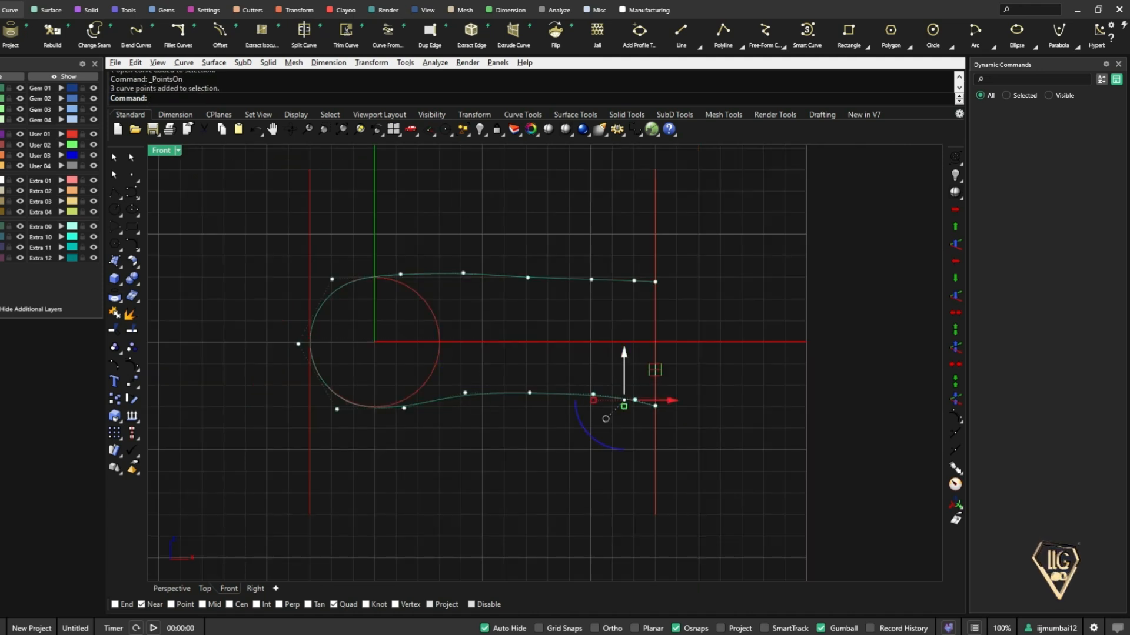
pyautogui.moveTo(625, 373); pyautogui.dragTo(562, 394)
pyautogui.press('Escape')
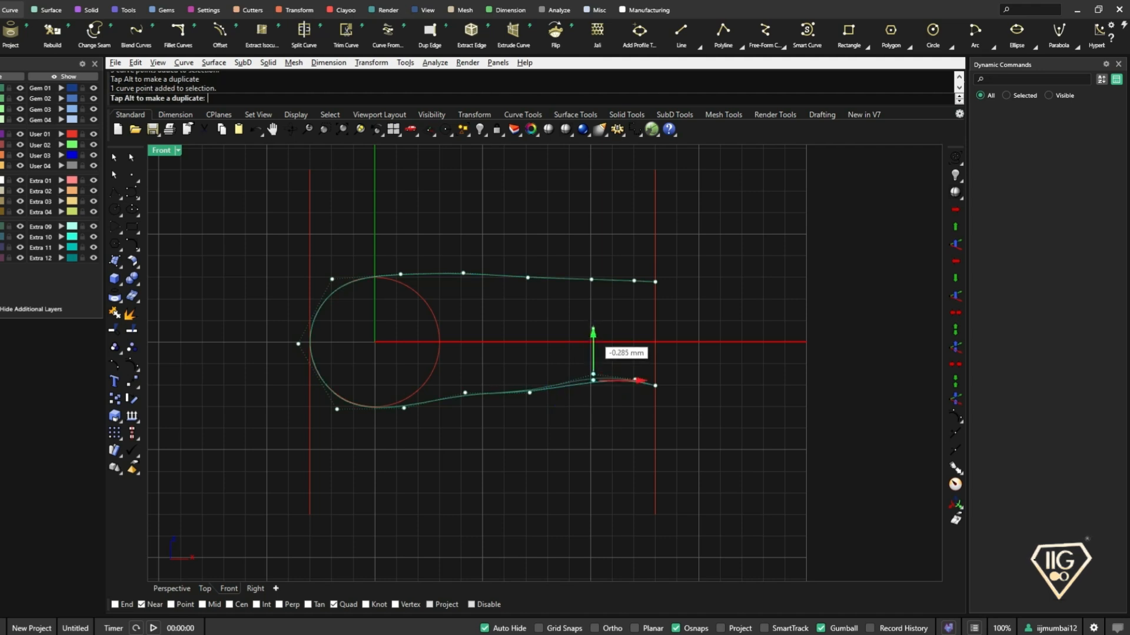
pyautogui.press('Escape')
# - Raise the fourth-from-last control point of the lower branch slightly and turn off the control points
pyautogui.click(529, 393)
pyautogui.moveTo(529, 354); pyautogui.dragTo(530, 346)
pyautogui.press('Escape')
pyautogui.press('Escape')
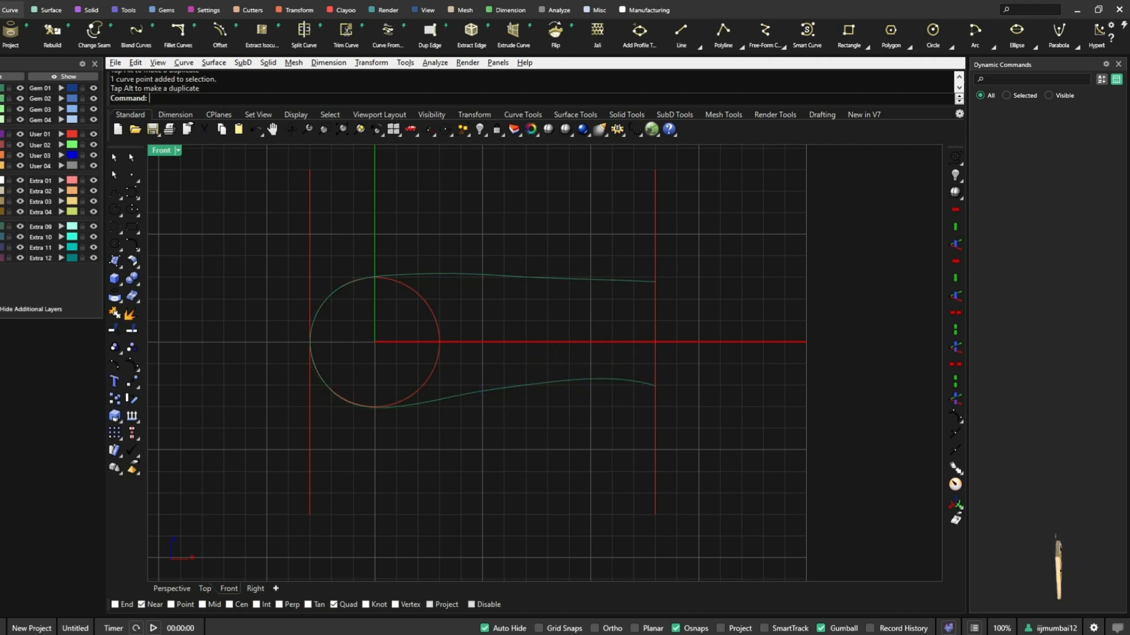
# - Offset the finished curve outward by 2.1 mm
pyautogui.click(529, 385)
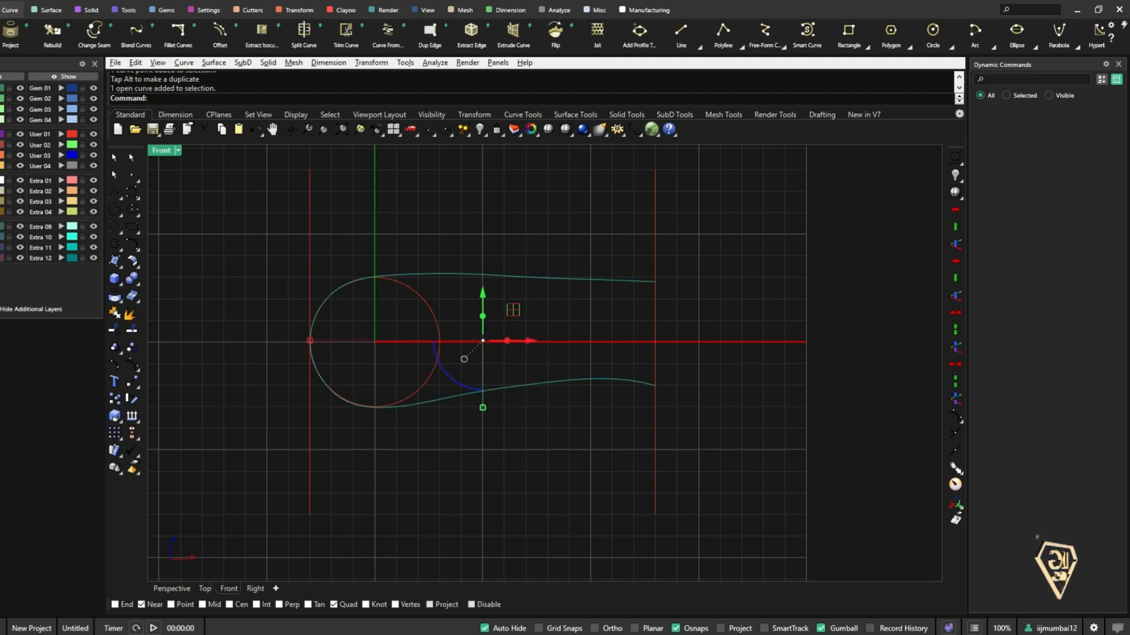
pyautogui.write('Offset')
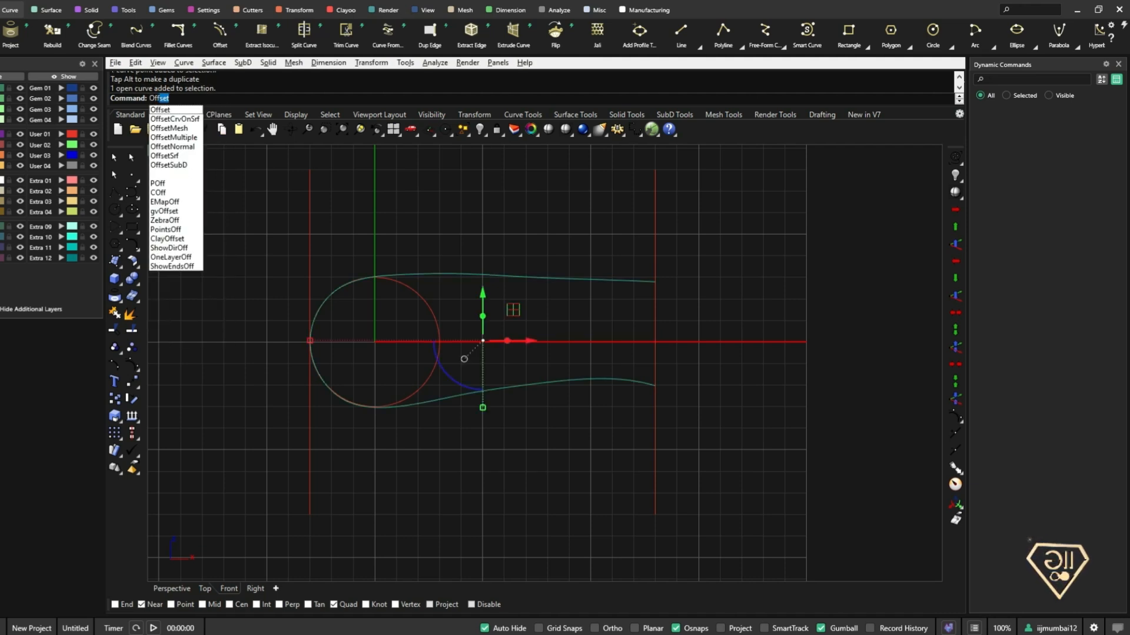
pyautogui.press('Return')
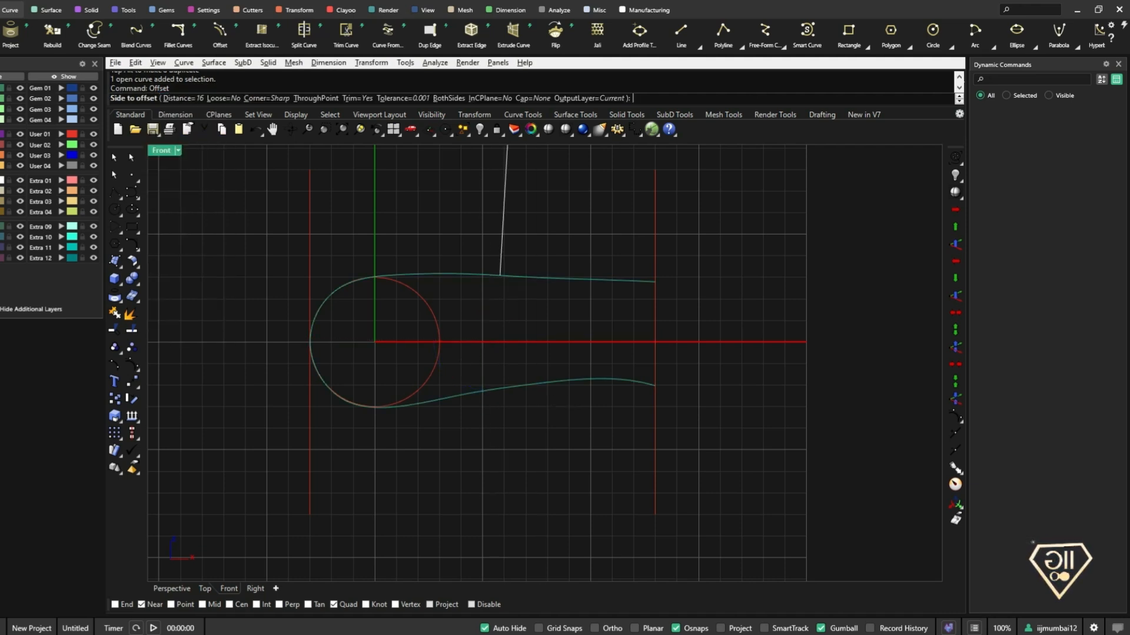
pyautogui.write('2.1')
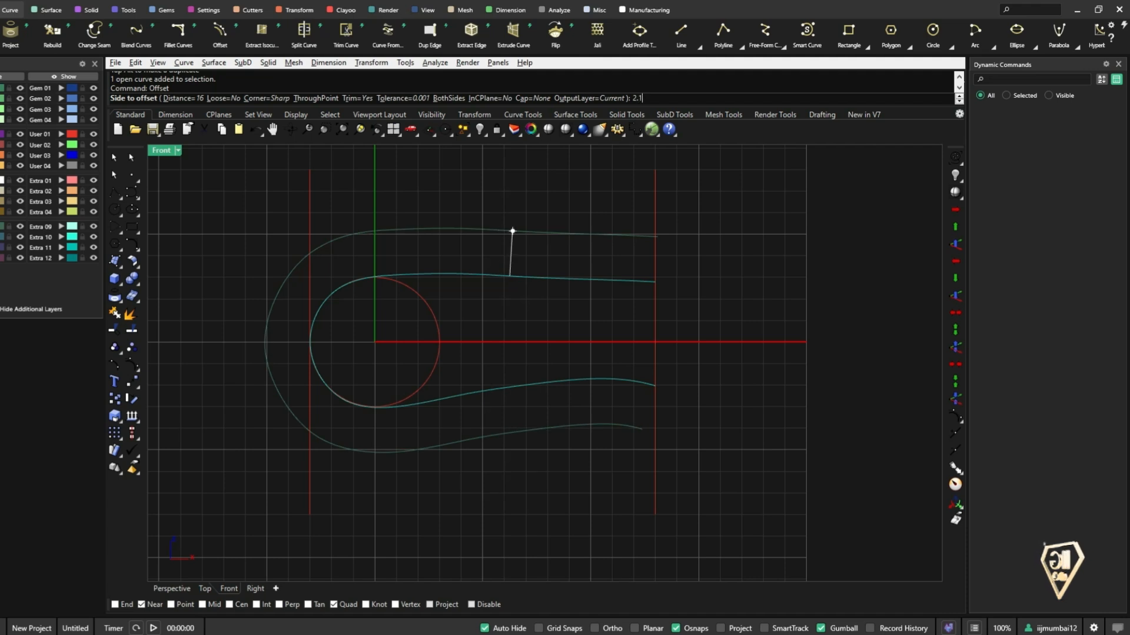
pyautogui.press('Return')
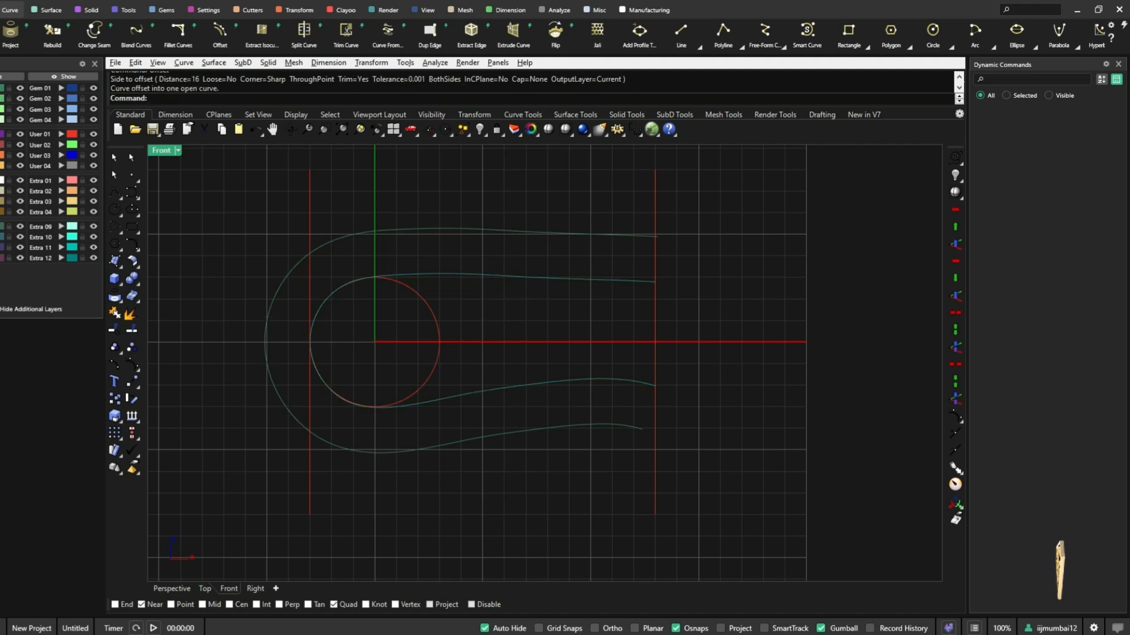
# - Rebuild the outer offset curve with 15 points at degree 3
pyautogui.click(396, 229)
pyautogui.write('Rebuild')
pyautogui.press('Return')
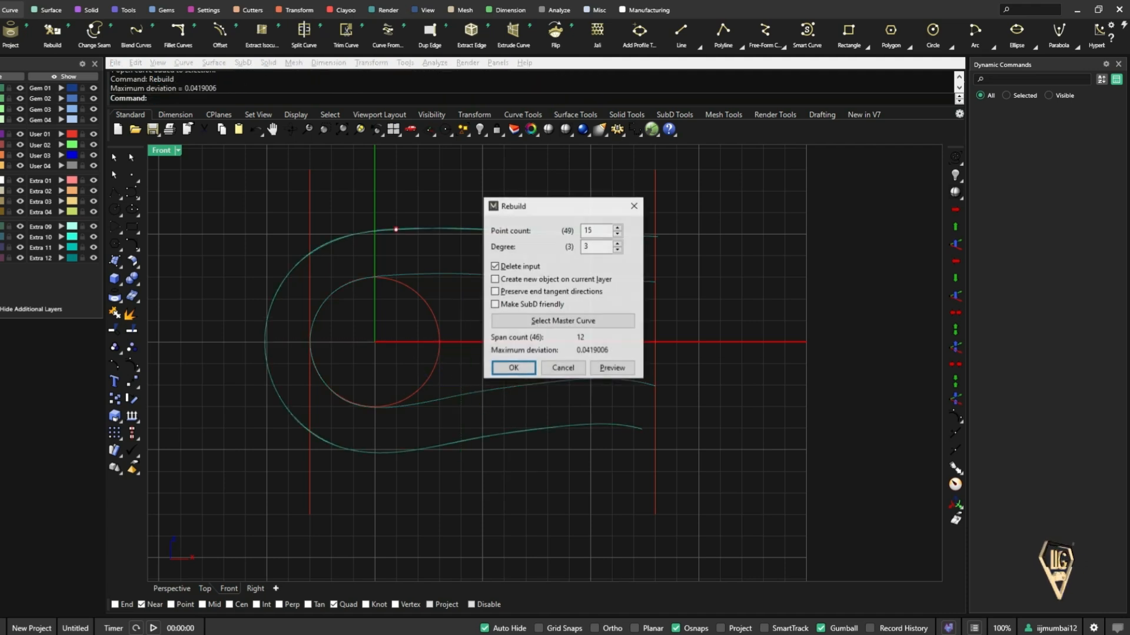
pyautogui.press('Return')
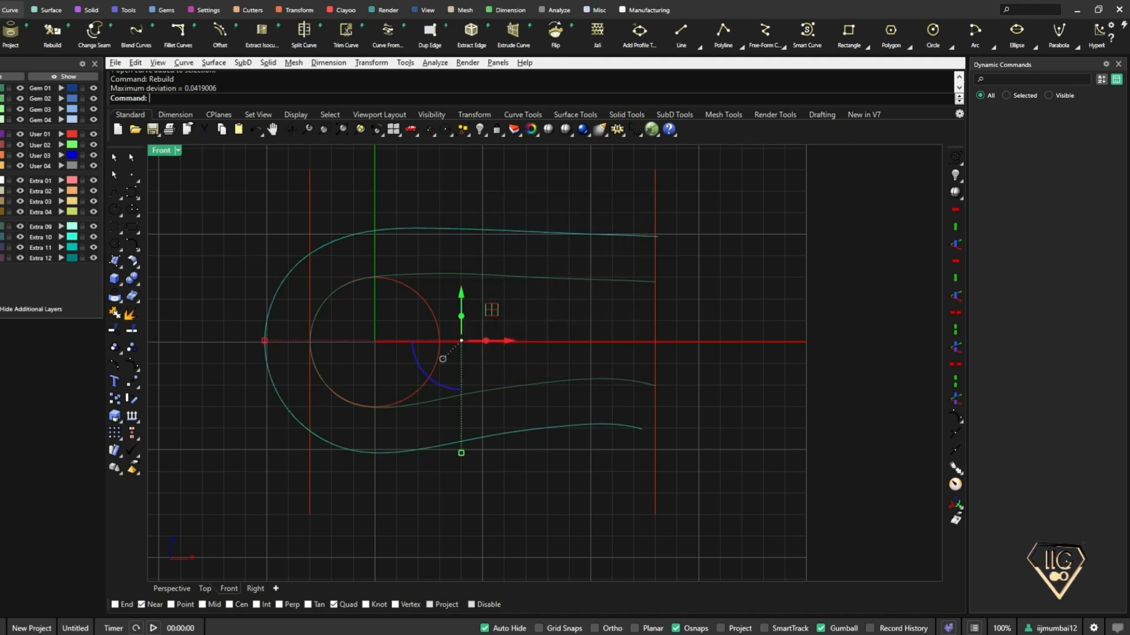
# - Raise the last four control points of the outer curve's lower branch to narrow the gap to the inner curve
pyautogui.press('F10')
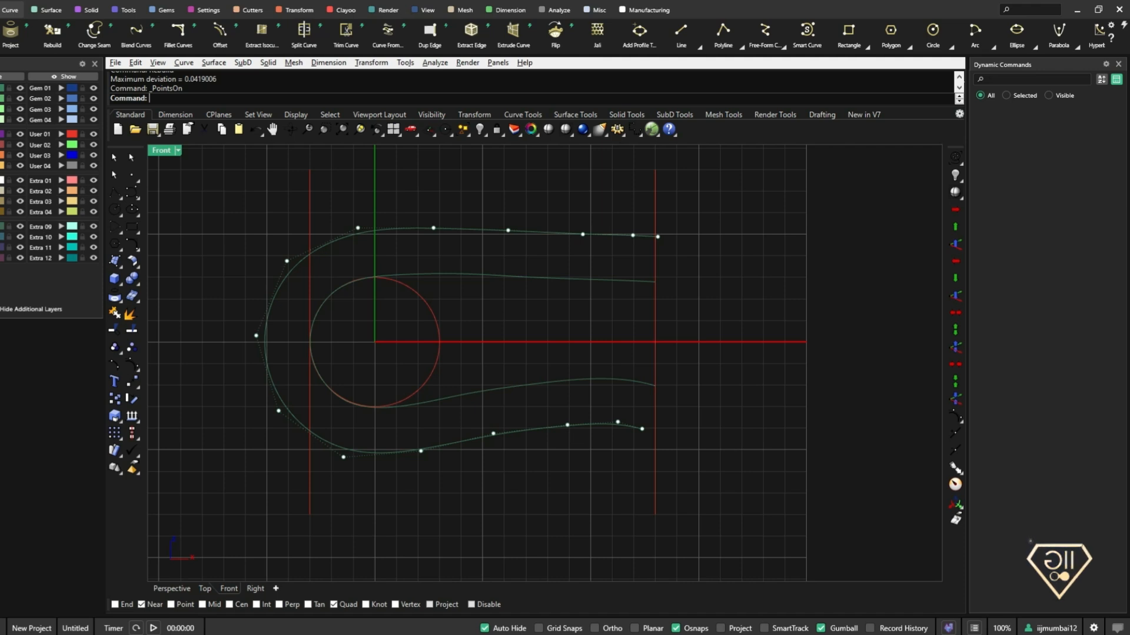
pyautogui.moveTo(483, 409); pyautogui.dragTo(681, 457)
pyautogui.scroll(5, 606, 406)
pyautogui.moveTo(585, 403); pyautogui.dragTo(584, 374)
pyautogui.press('Escape')
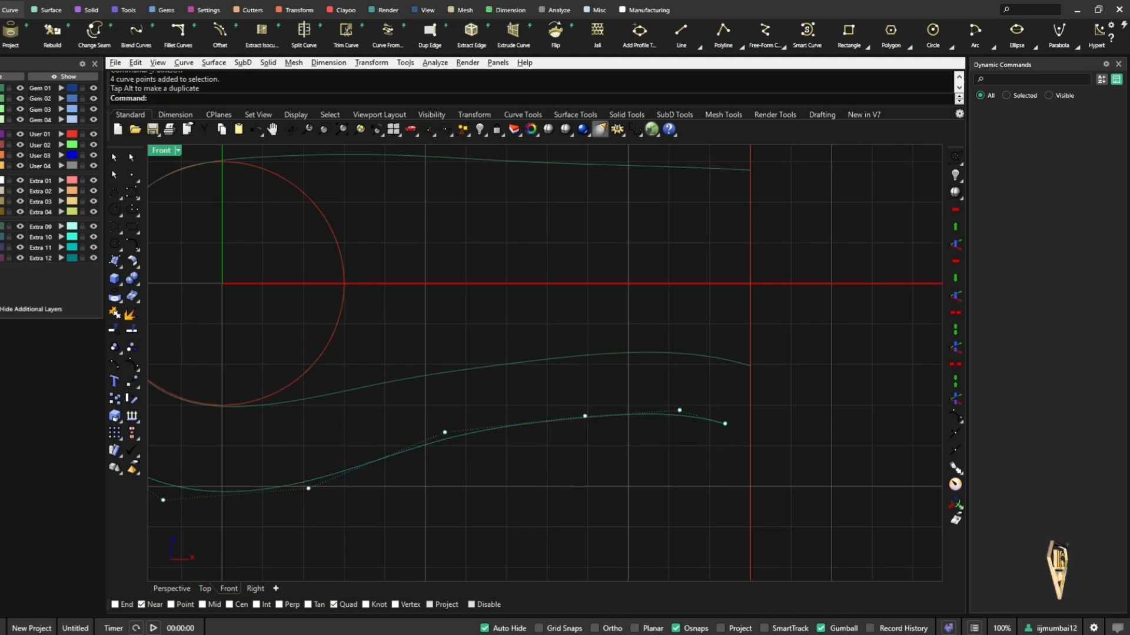
# - Measure the gap between the lower ends of the inner and outer curves
pyautogui.click(634, 129)
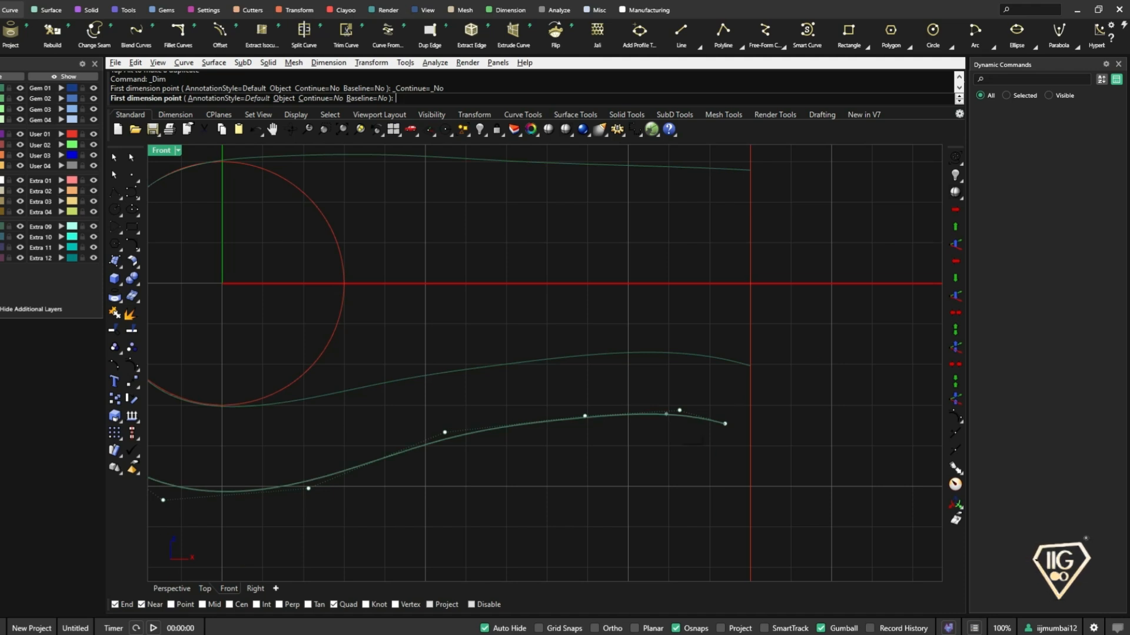
pyautogui.click(724, 423)
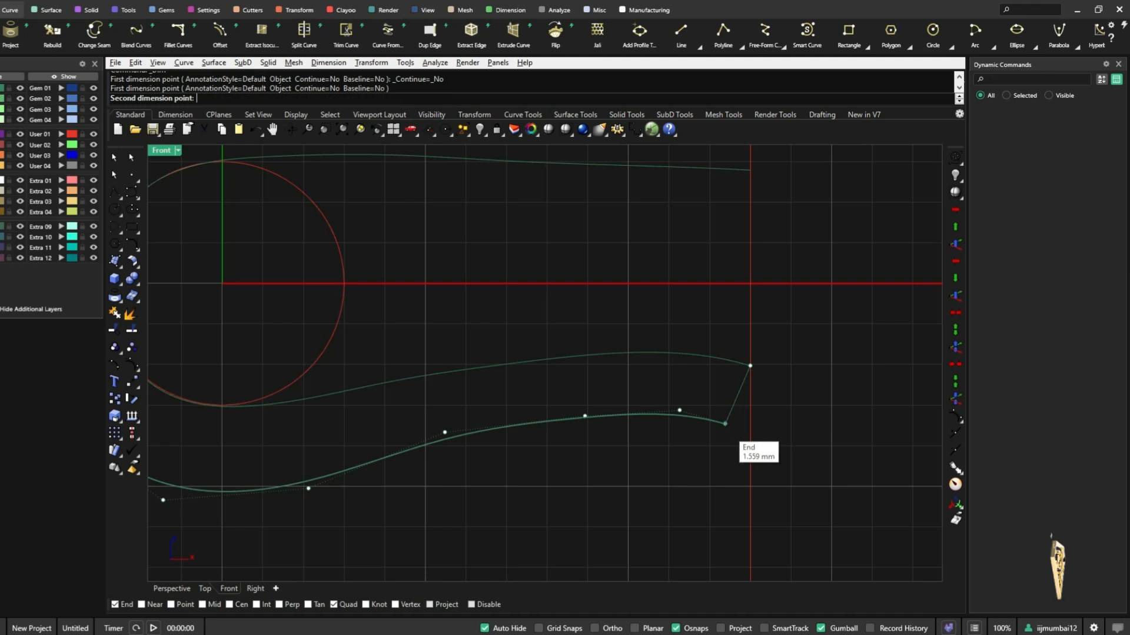
pyautogui.press('Escape')
# - Move the six control points of the outer curve's upper branch vertically by -0.3 mm and turn off the control points
pyautogui.scroll(-5, 614, 580)
pyautogui.scroll(3, 653, 389)
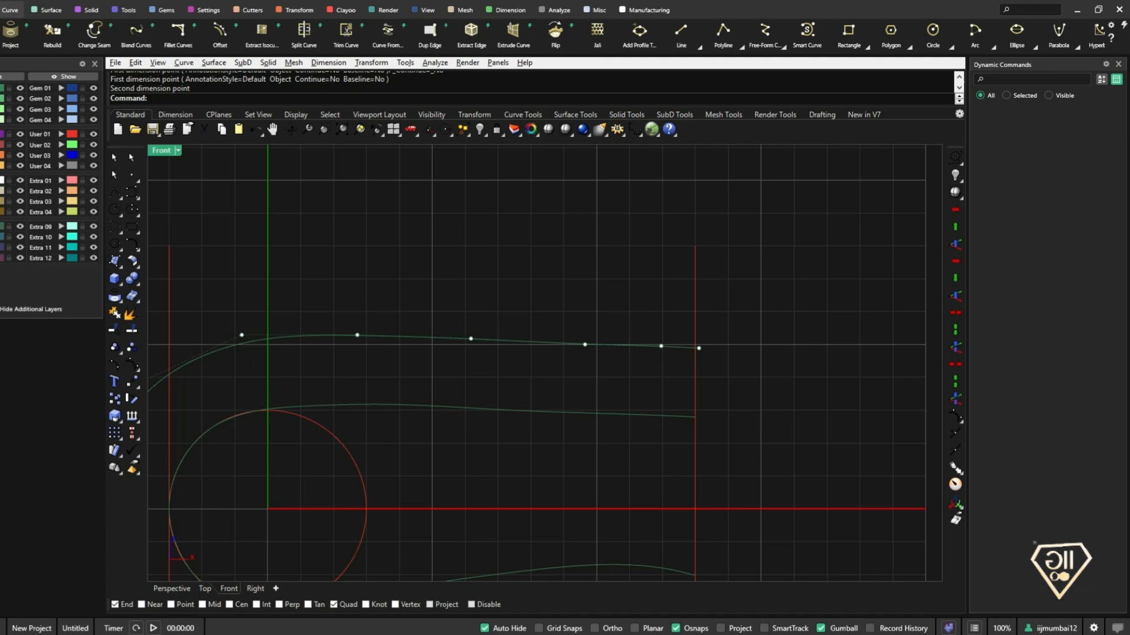
pyautogui.moveTo(215, 289); pyautogui.dragTo(778, 365)
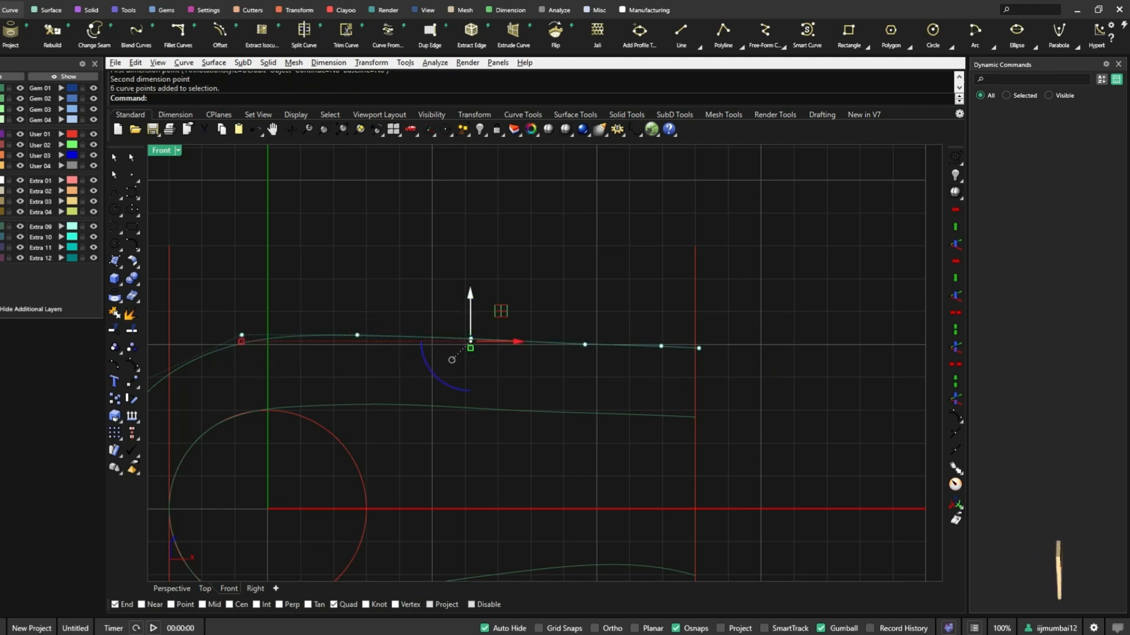
pyautogui.click(470, 309)
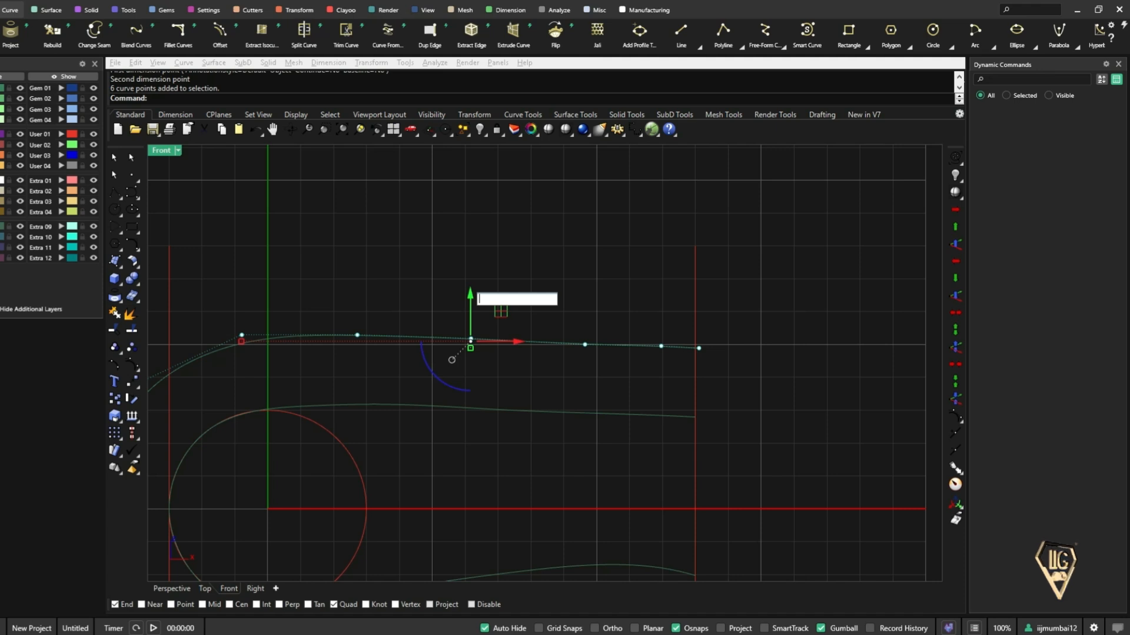
pyautogui.write('-')
pyautogui.write('1')
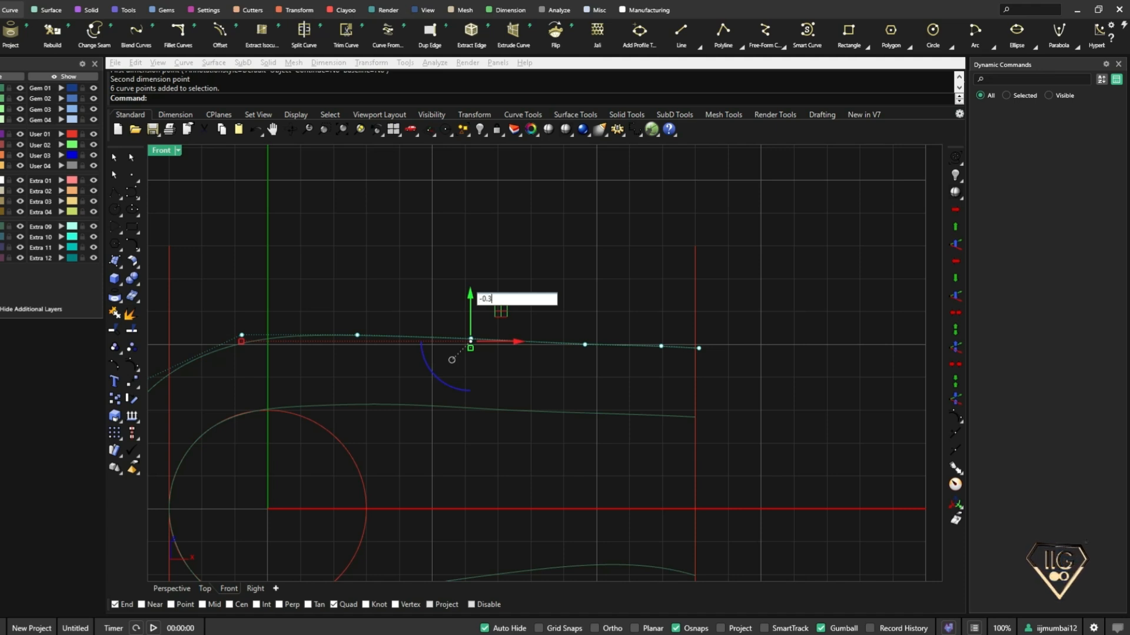
pyautogui.press('Return')
pyautogui.press('Escape')
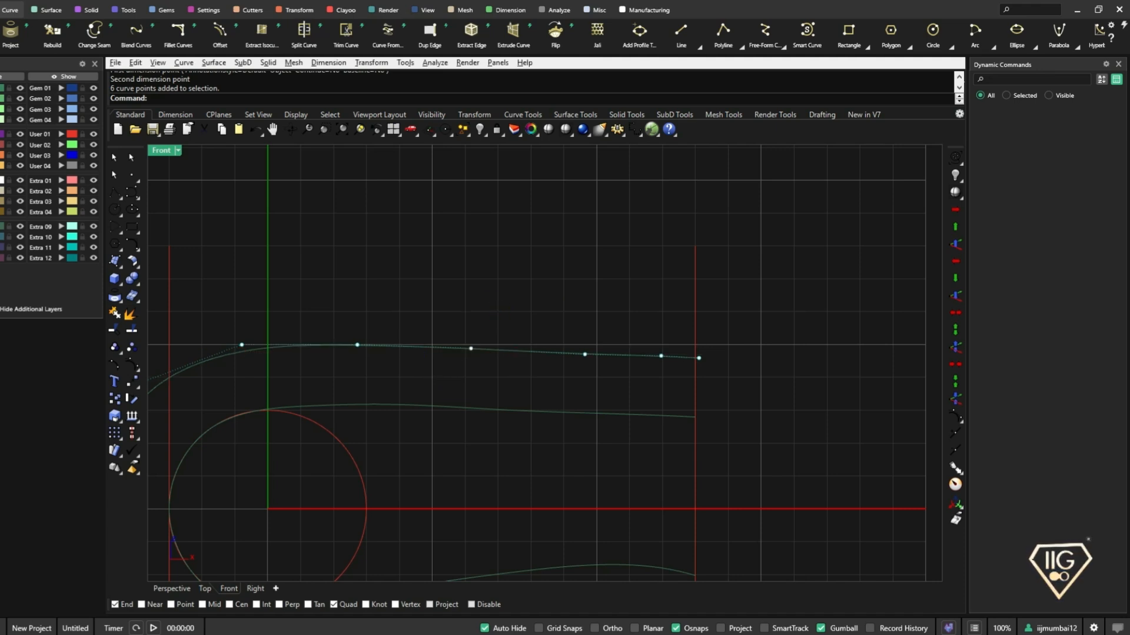
pyautogui.press('Escape')
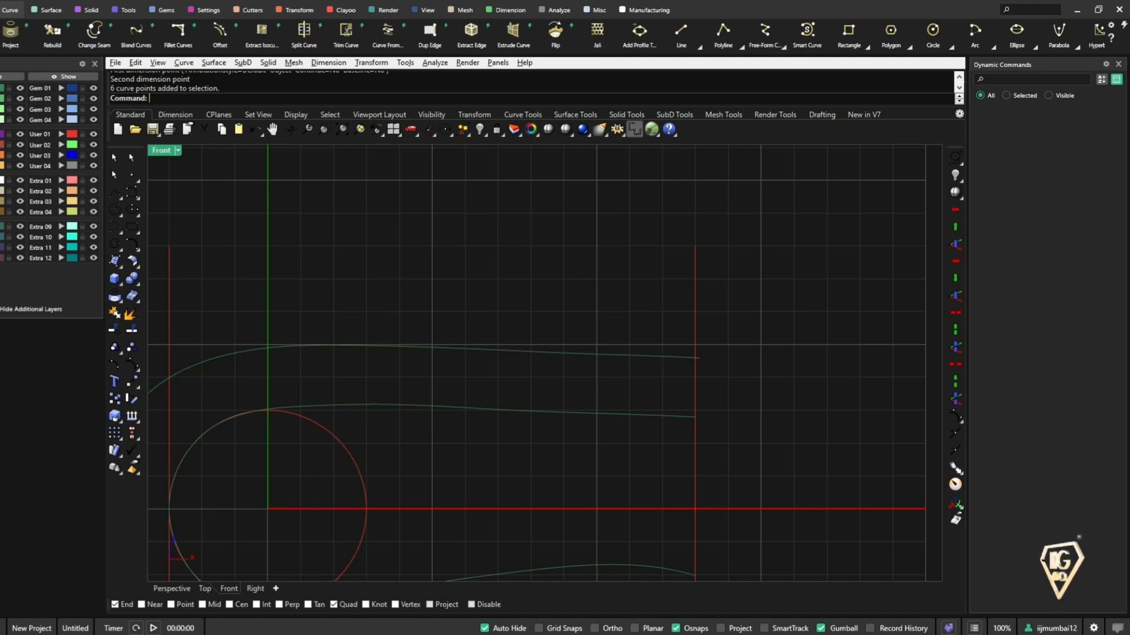
# - Measure the vertical gap between the upper ends of the inner and outer curves
pyautogui.click(634, 129)
pyautogui.click(698, 357)
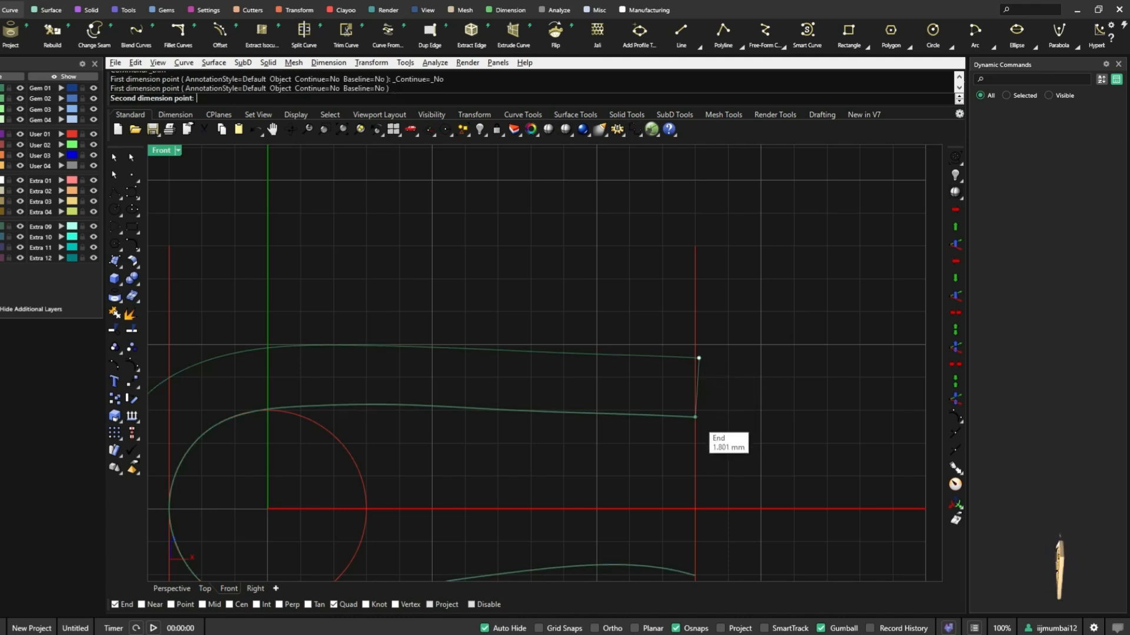
pyautogui.click(696, 417)
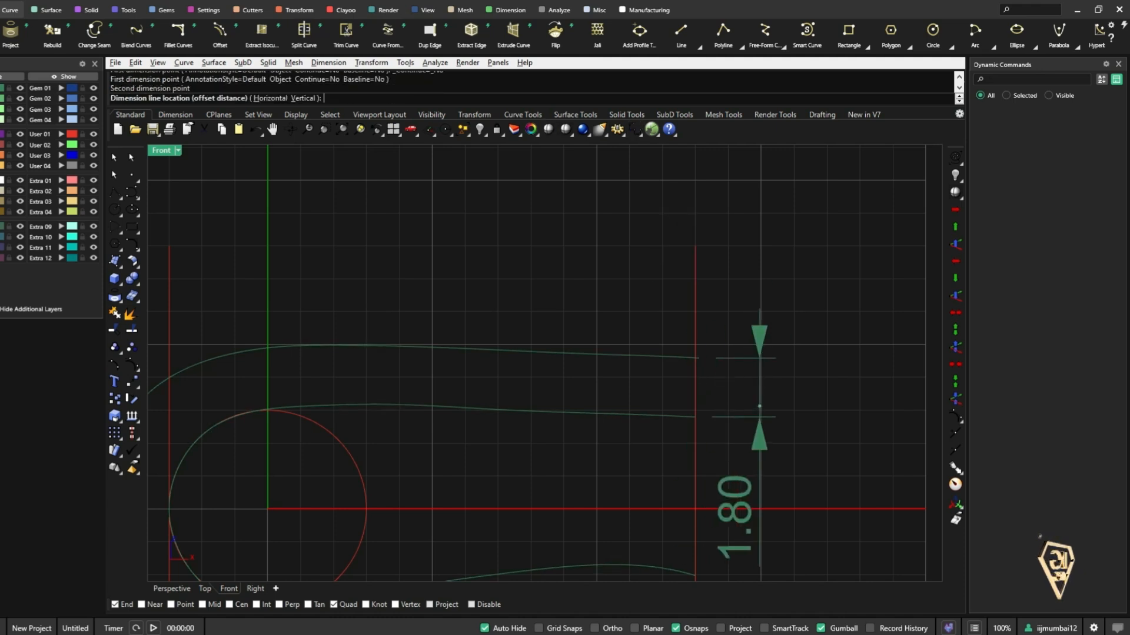
pyautogui.press('Escape')
pyautogui.scroll(-3, 654, 194)
pyautogui.scroll(4, 634, 432)
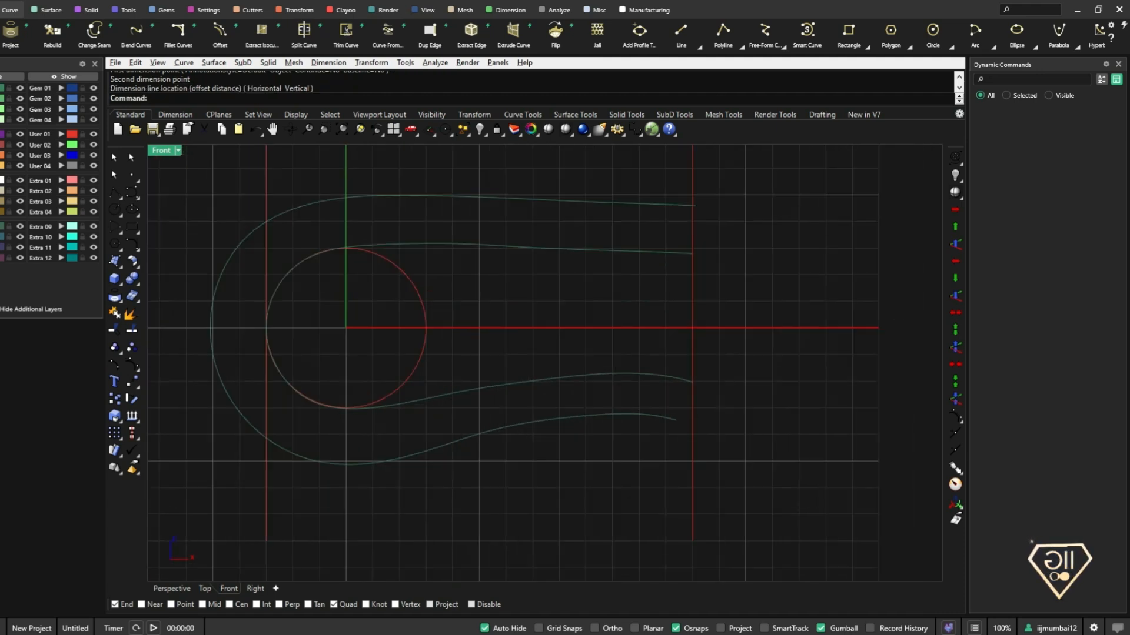
pyautogui.hotkey('alt', 'Tab')
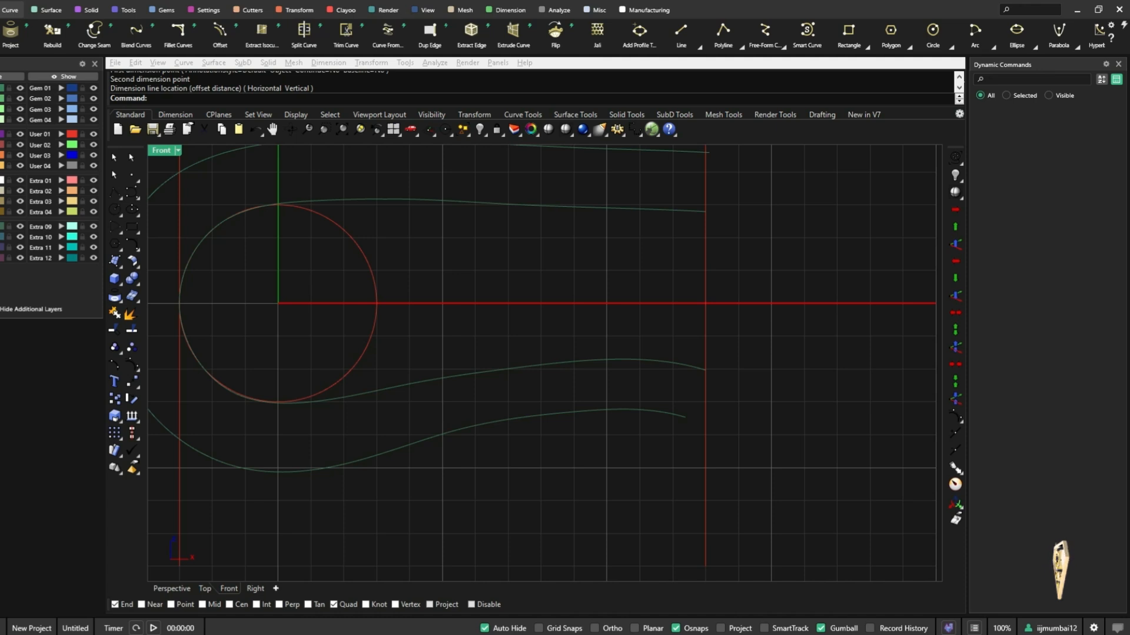
# - Raise the last four control points of the outer curve's lower branch slightly closer to the inner curve and turn off the control points
pyautogui.moveTo(630, 400); pyautogui.dragTo(605, 416, button='right')
pyautogui.scroll(-4, 605, 415)
pyautogui.click(604, 421)
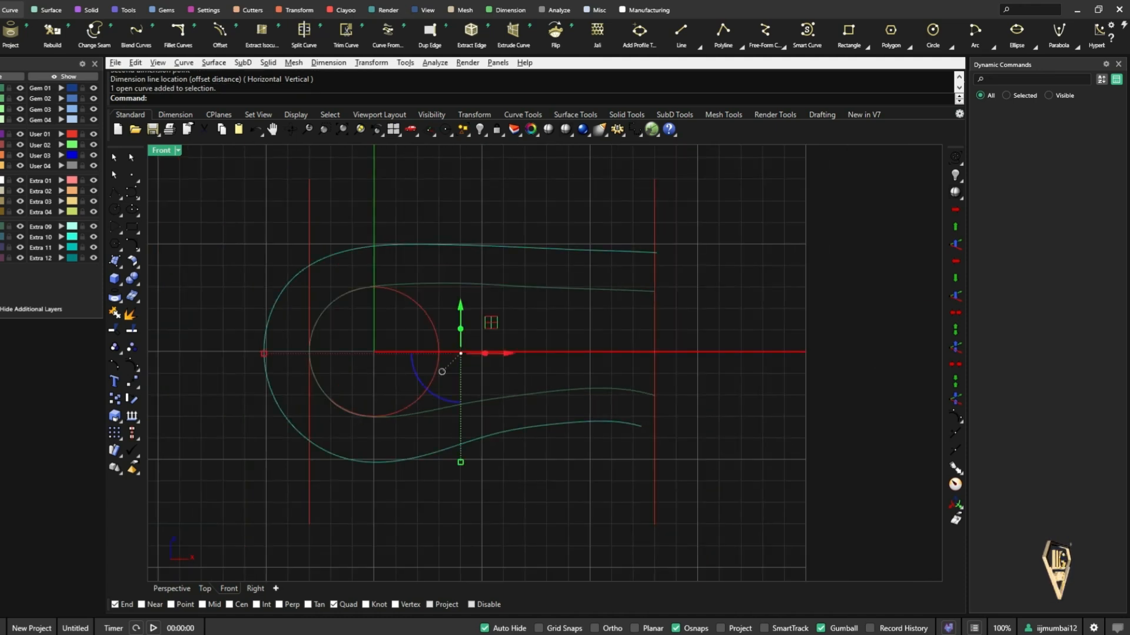
pyautogui.press('F10')
pyautogui.scroll(4, 675, 405)
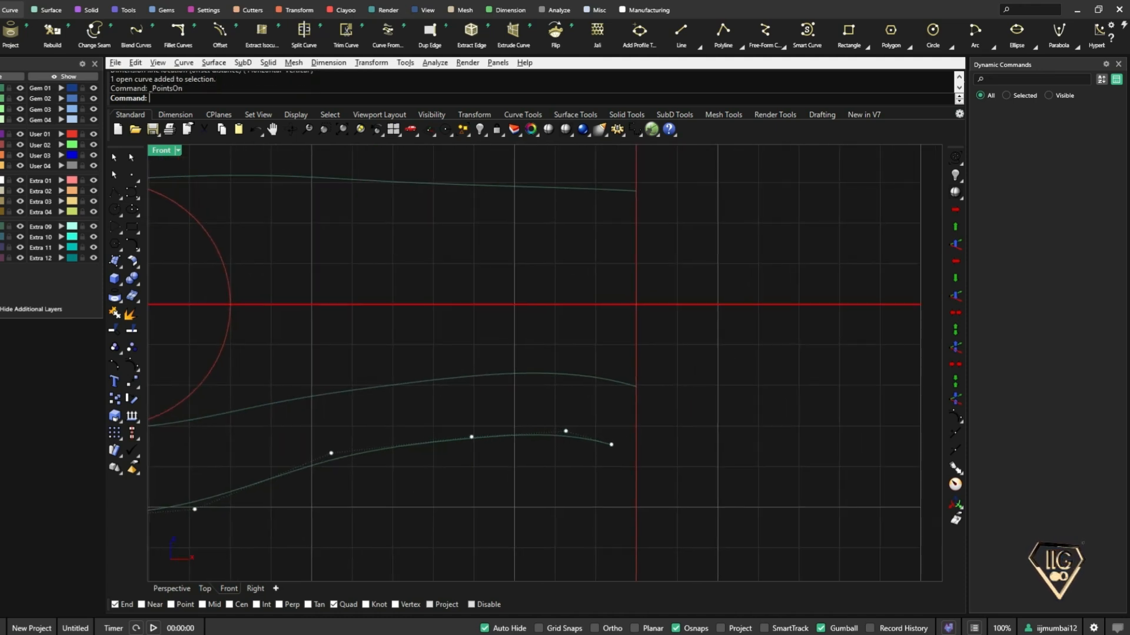
pyautogui.moveTo(309, 410); pyautogui.dragTo(671, 482)
pyautogui.moveTo(471, 412)
pyautogui.mouseDown()
pyautogui.moveTo(483, 409)
pyautogui.moveTo(472, 395)
pyautogui.mouseUp()
pyautogui.press('Escape')
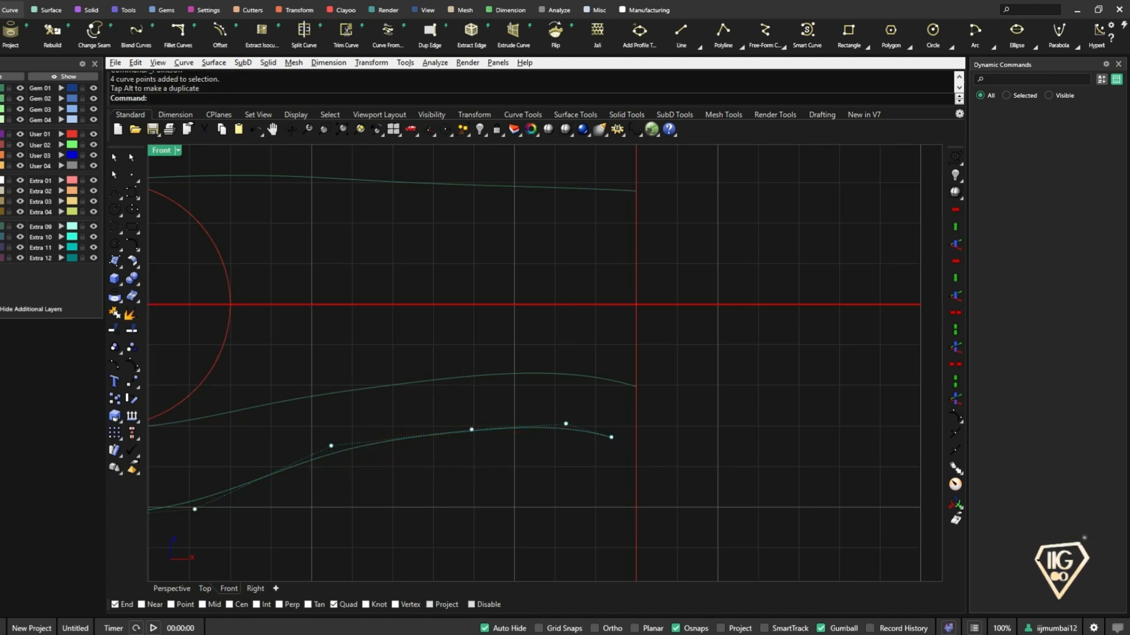
pyautogui.moveTo(290, 418); pyautogui.dragTo(686, 485)
pyautogui.moveTo(471, 399); pyautogui.dragTo(471, 393)
pyautogui.press('Escape')
pyautogui.press('Escape')
# - Measure the vertical gap between the lower ends of the inner and outer curves
pyautogui.click(634, 130)
pyautogui.click(636, 386)
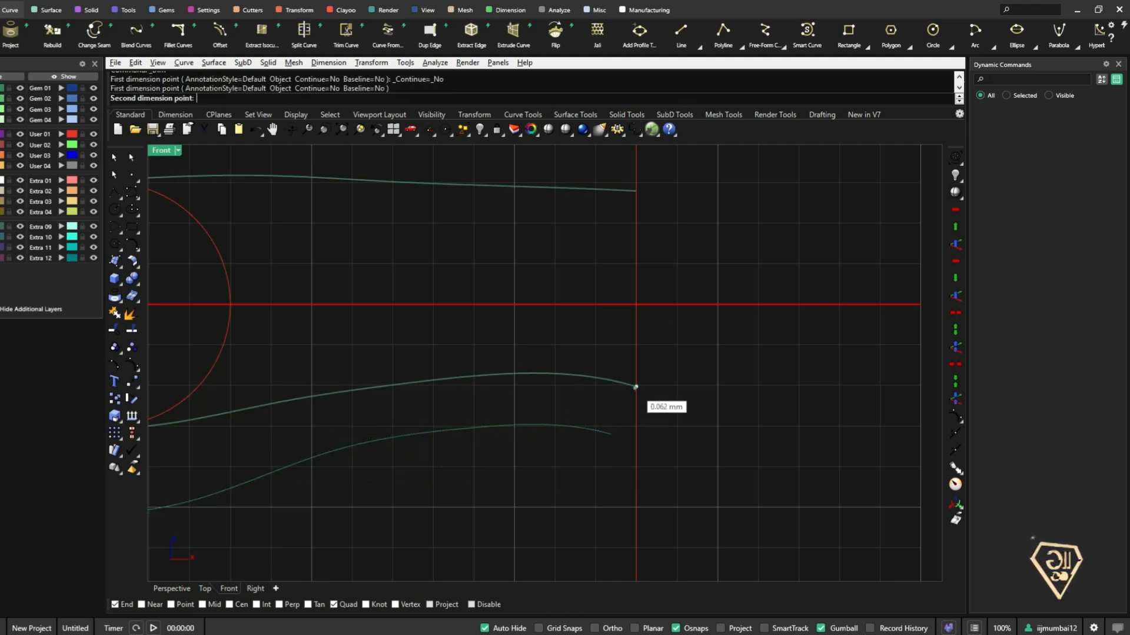
pyautogui.click(612, 434)
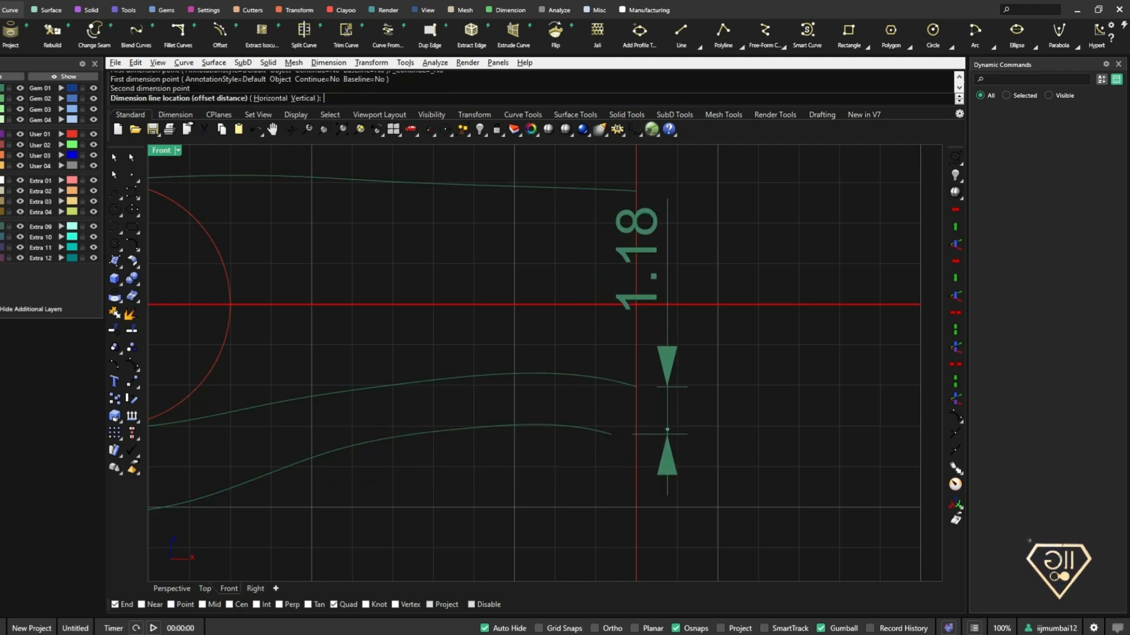
pyautogui.press('Escape')
pyautogui.scroll(-6, 667, 429)
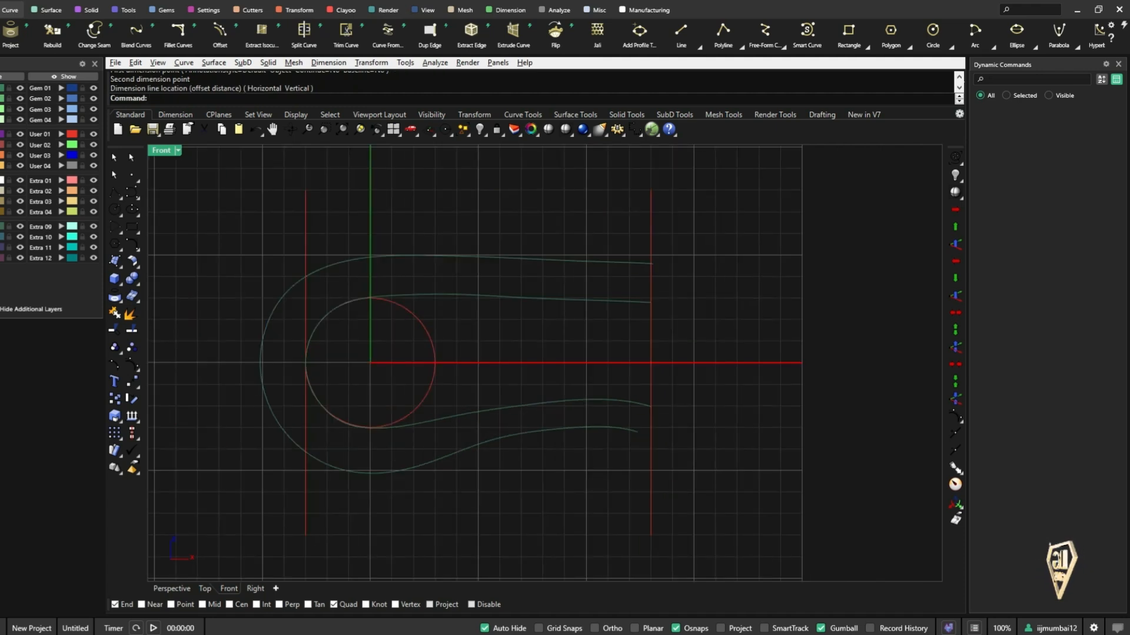
# - Raise the outer curve's control points below the circle to thin the bottom of the bend and turn off the control points
pyautogui.moveTo(667, 429); pyautogui.dragTo(792, 432, button='right')
pyautogui.click(743, 430)
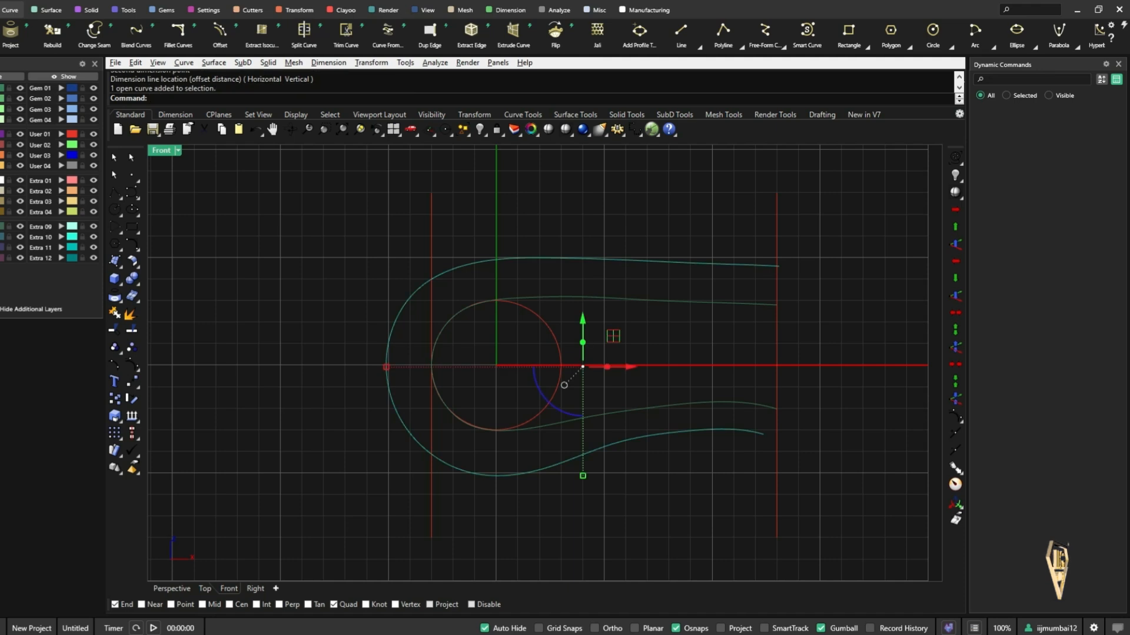
pyautogui.press('F10')
pyautogui.moveTo(429, 428); pyautogui.dragTo(574, 507)
pyautogui.moveTo(503, 430); pyautogui.dragTo(503, 424)
pyautogui.press('Escape')
pyautogui.press('Escape')
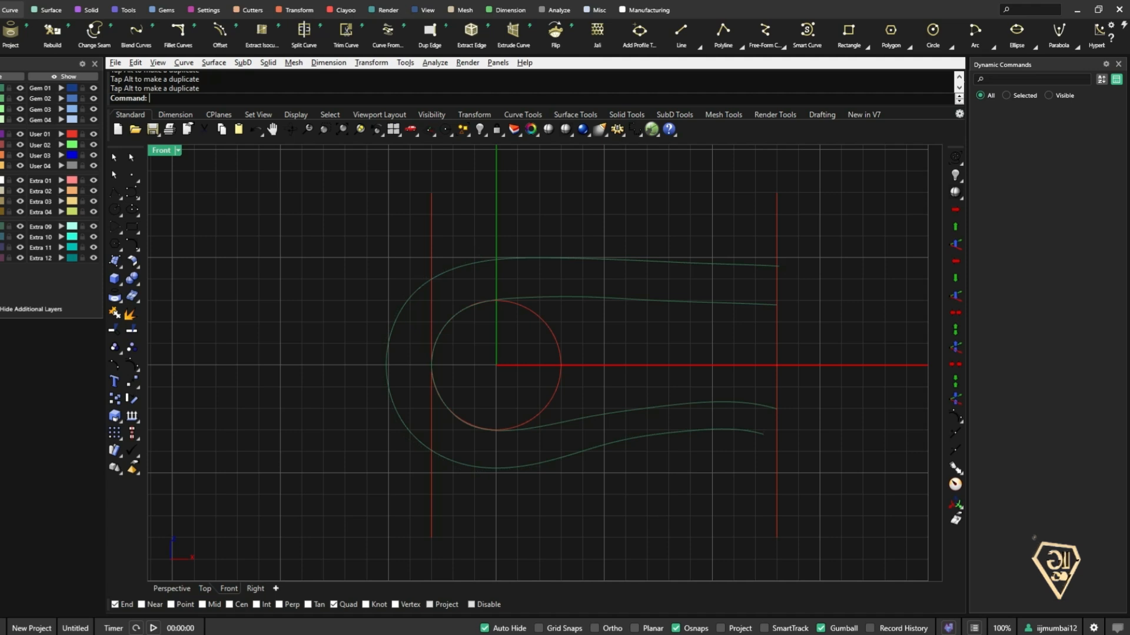
# - Loft a surface between the outer and inner profile curves
pyautogui.click(664, 261)
pyautogui.keyDown('shift'); pyautogui.click(665, 301); pyautogui.keyUp('shift')
pyautogui.write('Loft')
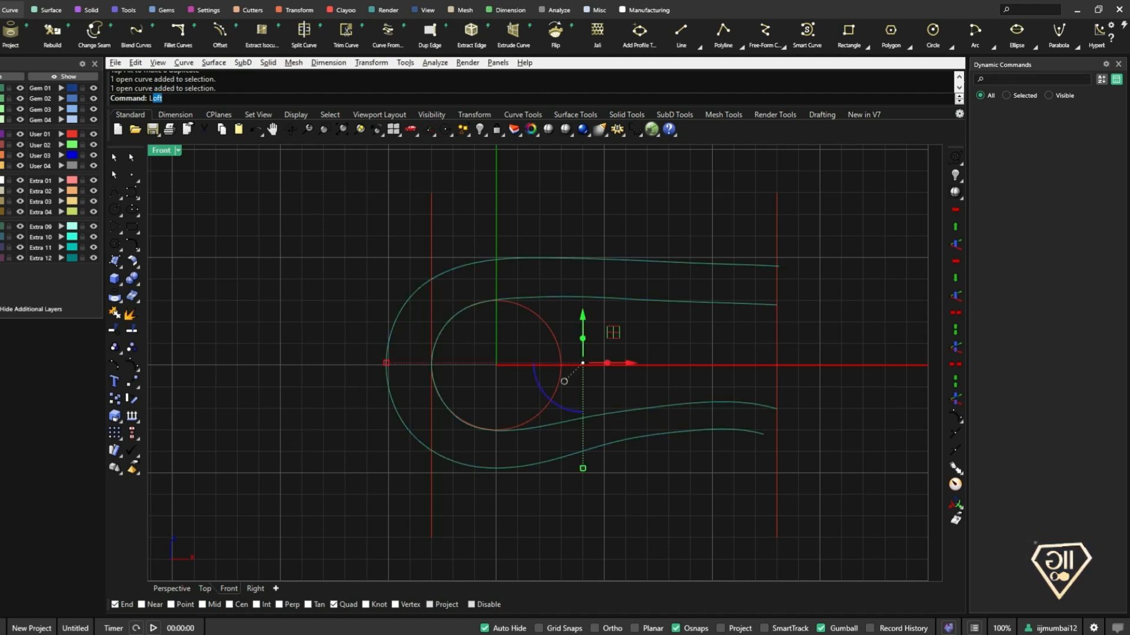
pyautogui.press('Return')
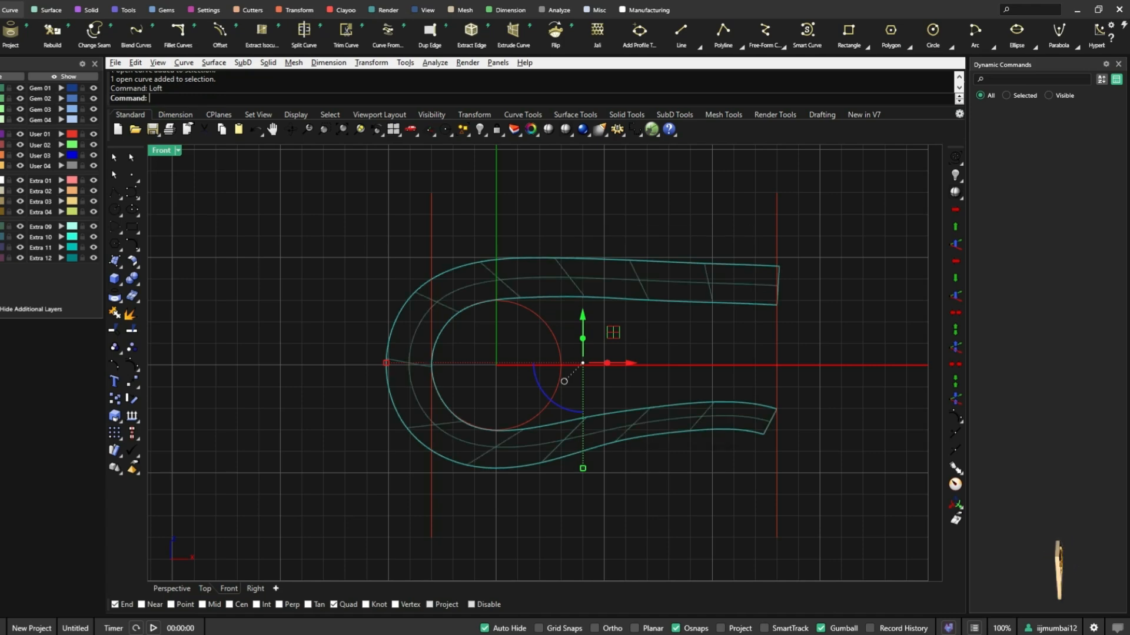
# - Shade the Perspective view and extrude the lofted surface 1.5 mm to both sides as a solid with ExtrudeSrf
pyautogui.click(172, 589)
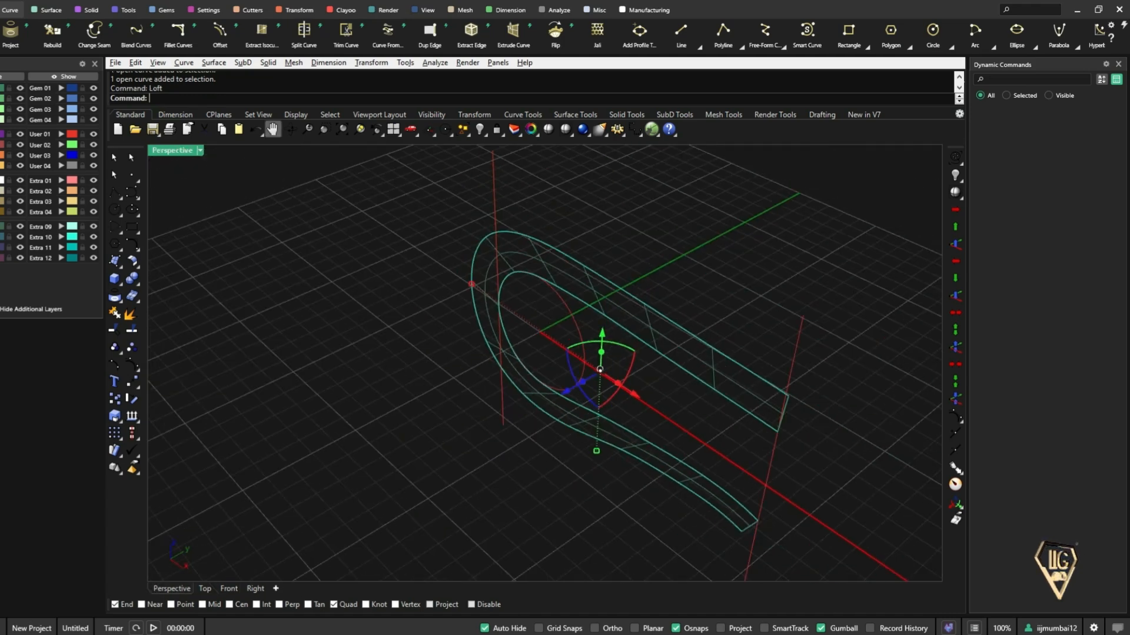
pyautogui.click(200, 150)
pyautogui.click(229, 78)
pyautogui.click(621, 309)
pyautogui.write('Extru')
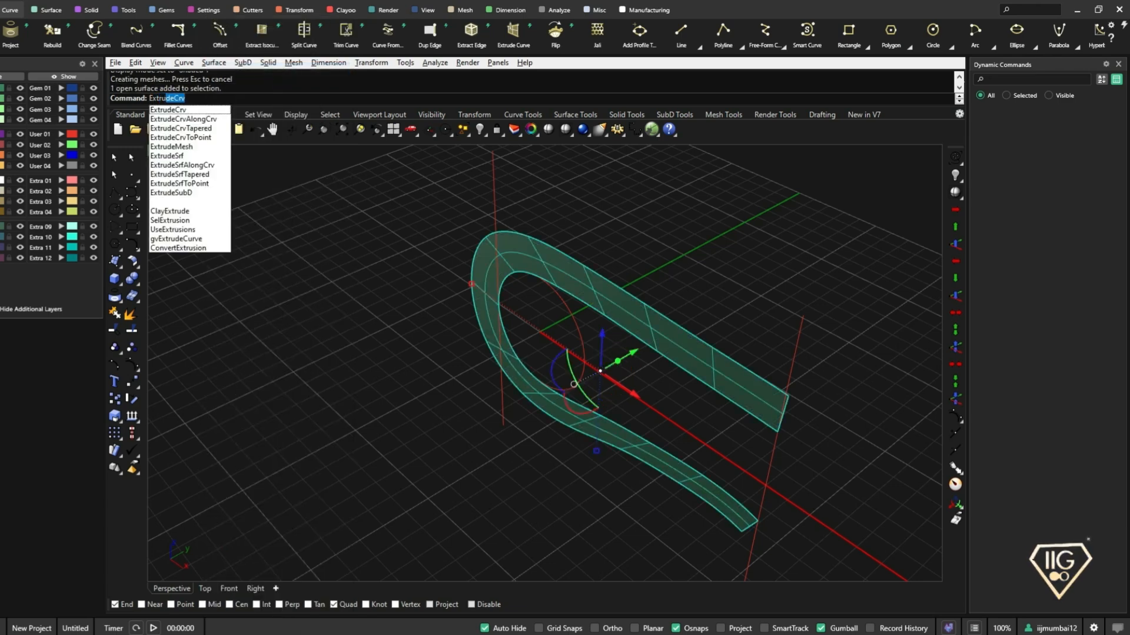
pyautogui.write('d')
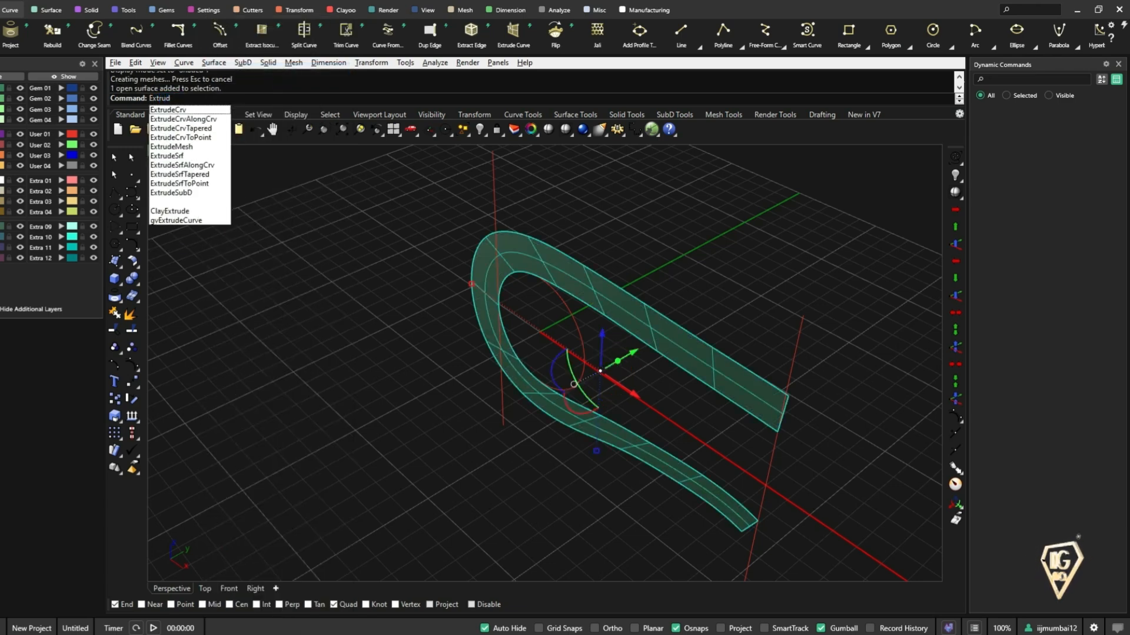
pyautogui.write('eSrf')
pyautogui.press('Return')
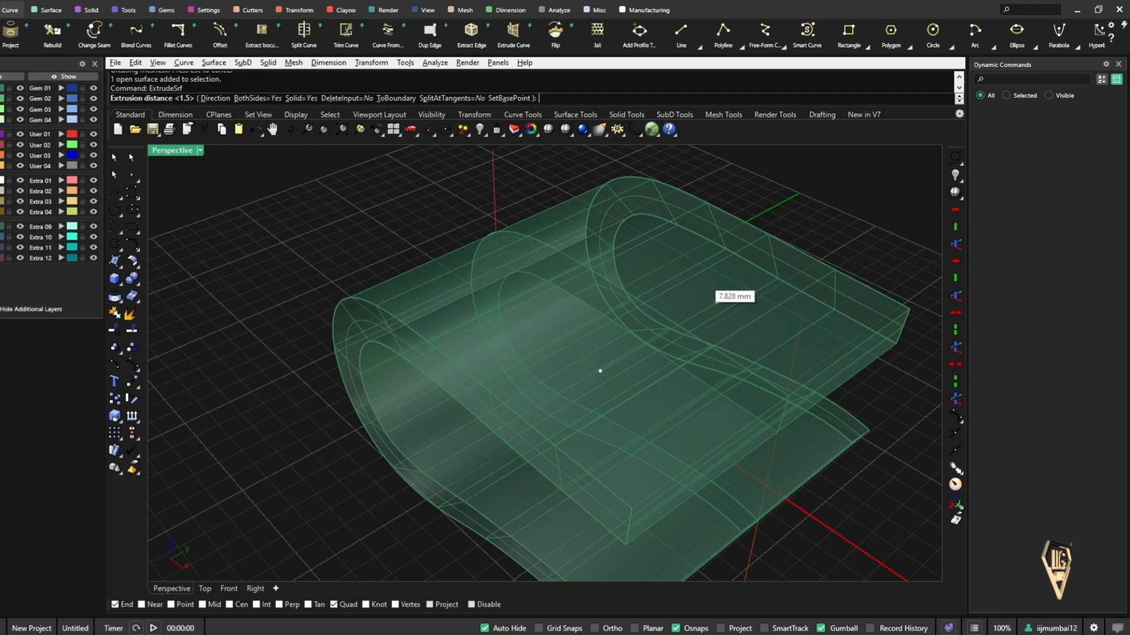
pyautogui.write('1.5')
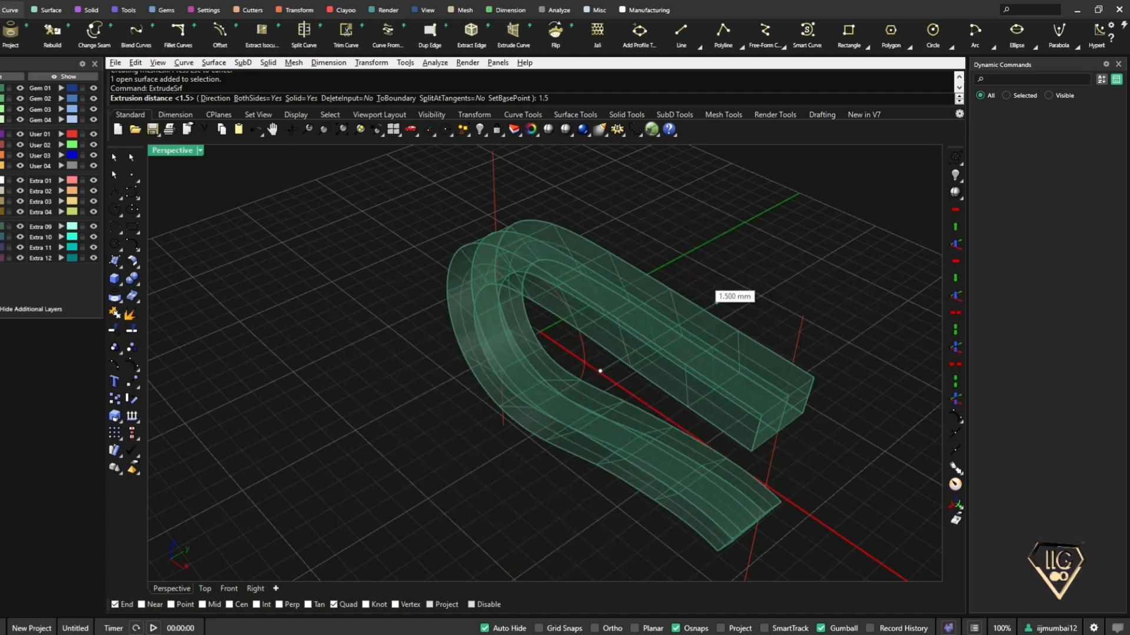
pyautogui.press('Return')
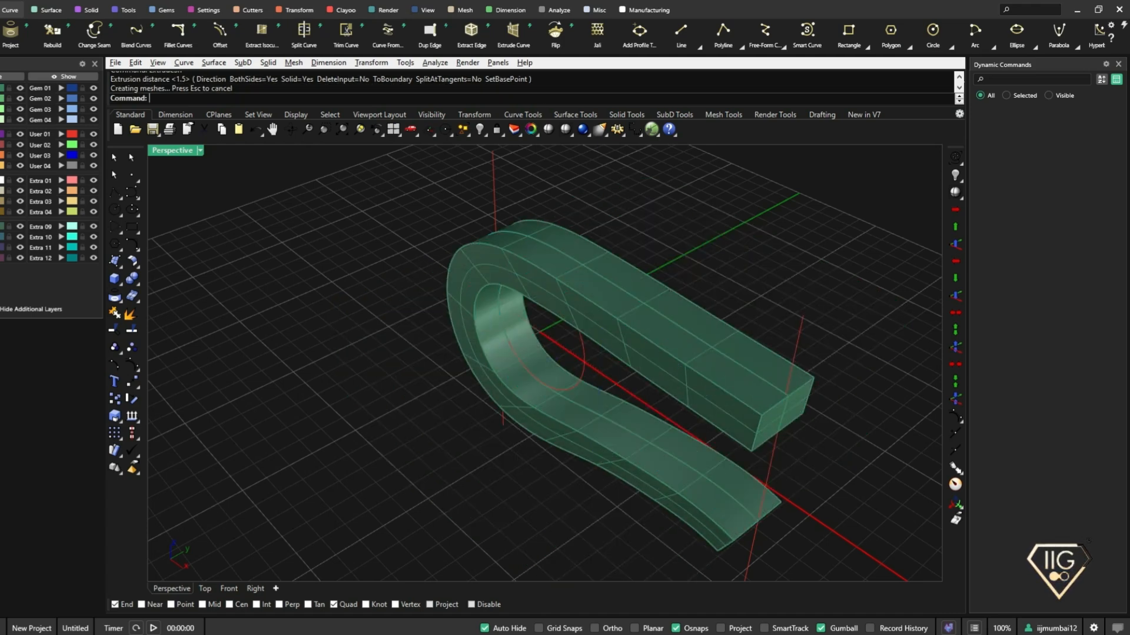
# - Measure the solid's width in the Right view and examine its shape in the Perspective view
pyautogui.click(255, 588)
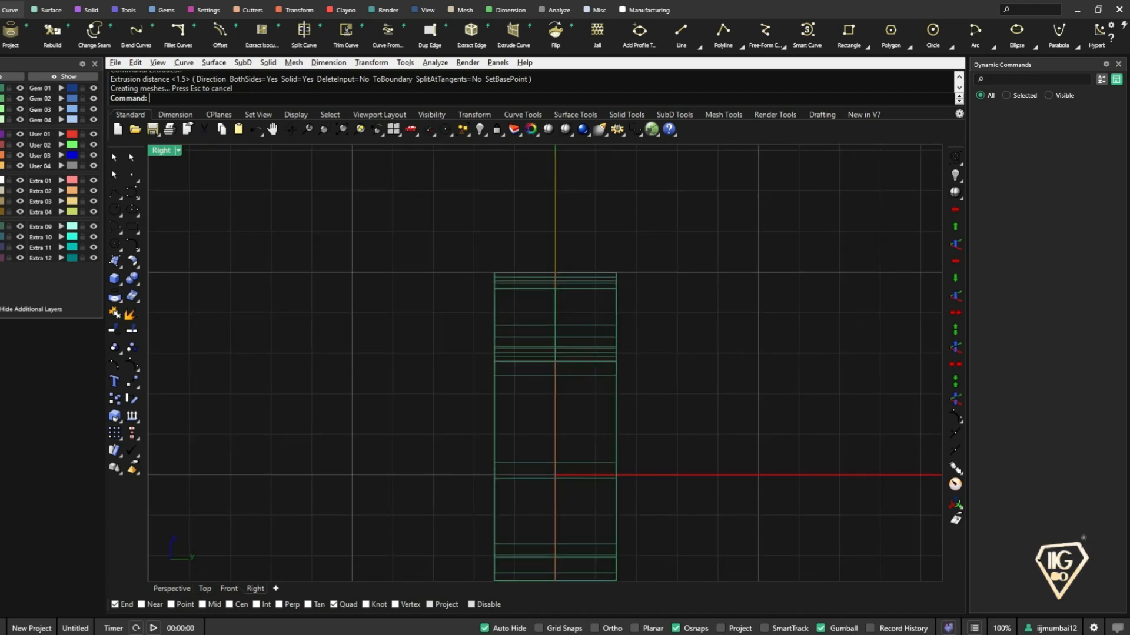
pyautogui.click(635, 129)
pyautogui.click(491, 270)
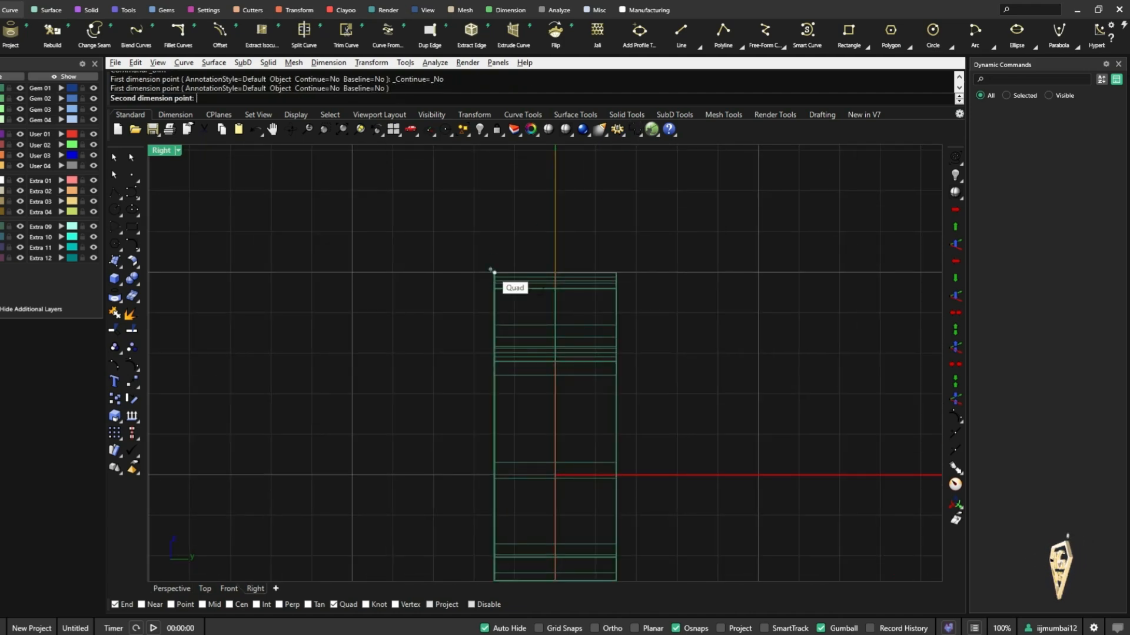
pyautogui.click(613, 270)
pyautogui.press('Escape')
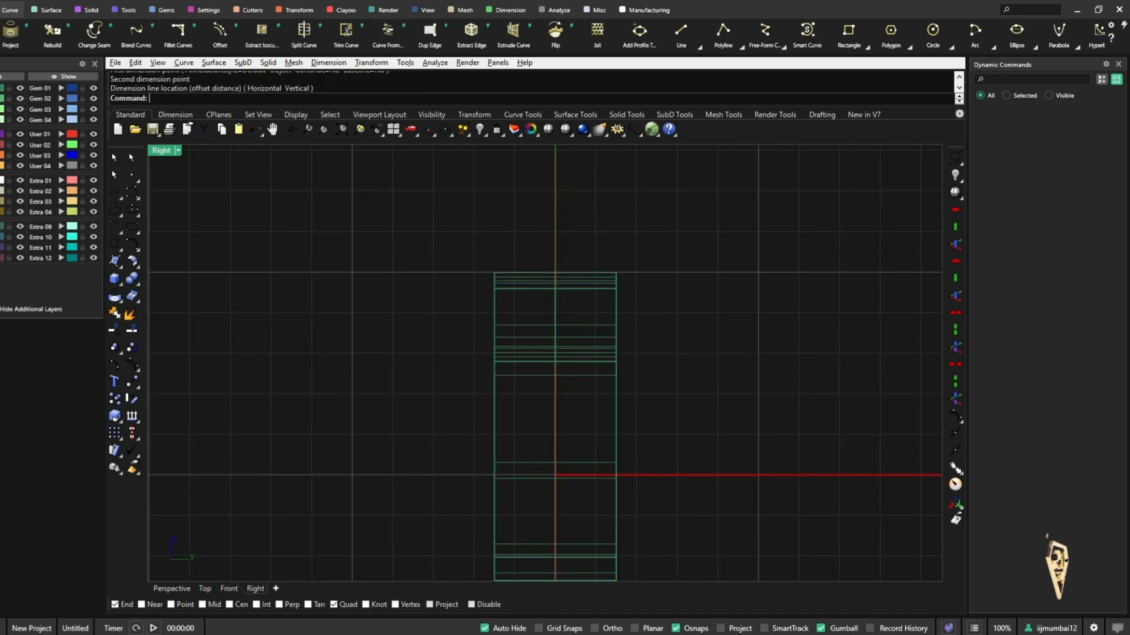
pyautogui.click(172, 588)
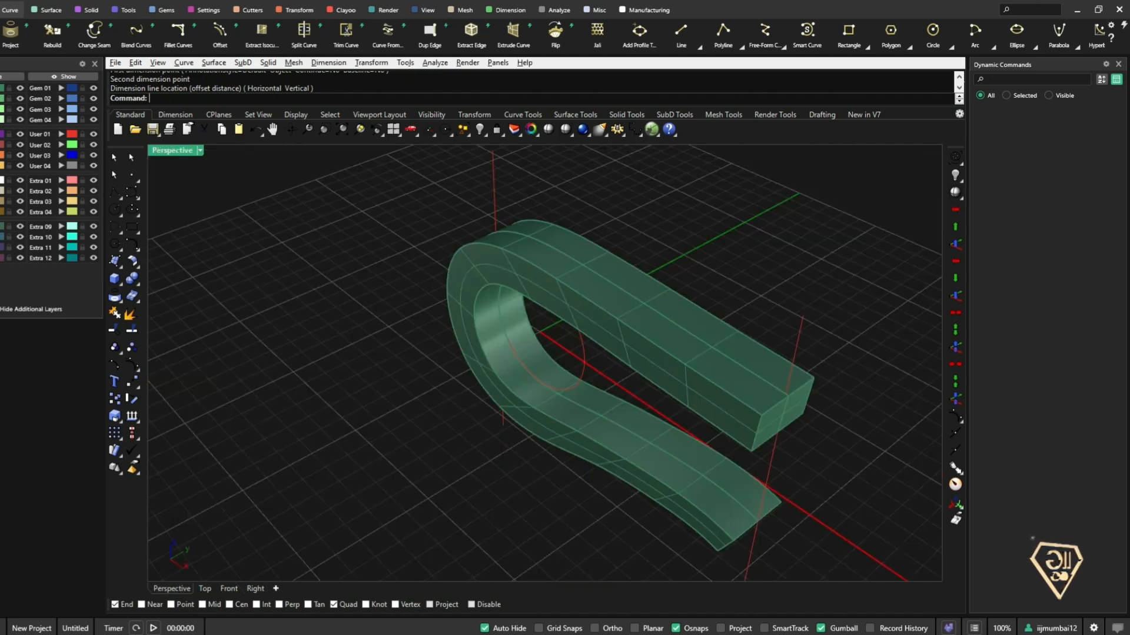
pyautogui.scroll(-5, 590, 268)
pyautogui.moveTo(590, 269); pyautogui.dragTo(684, 247, button='right')
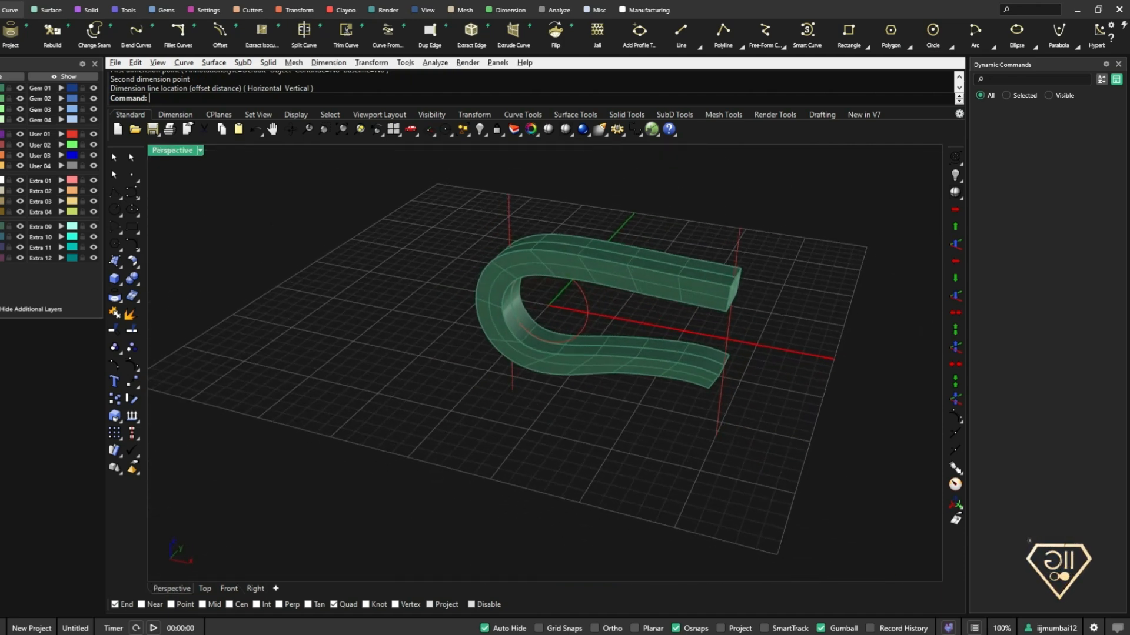
pyautogui.scroll(3, 612, 305)
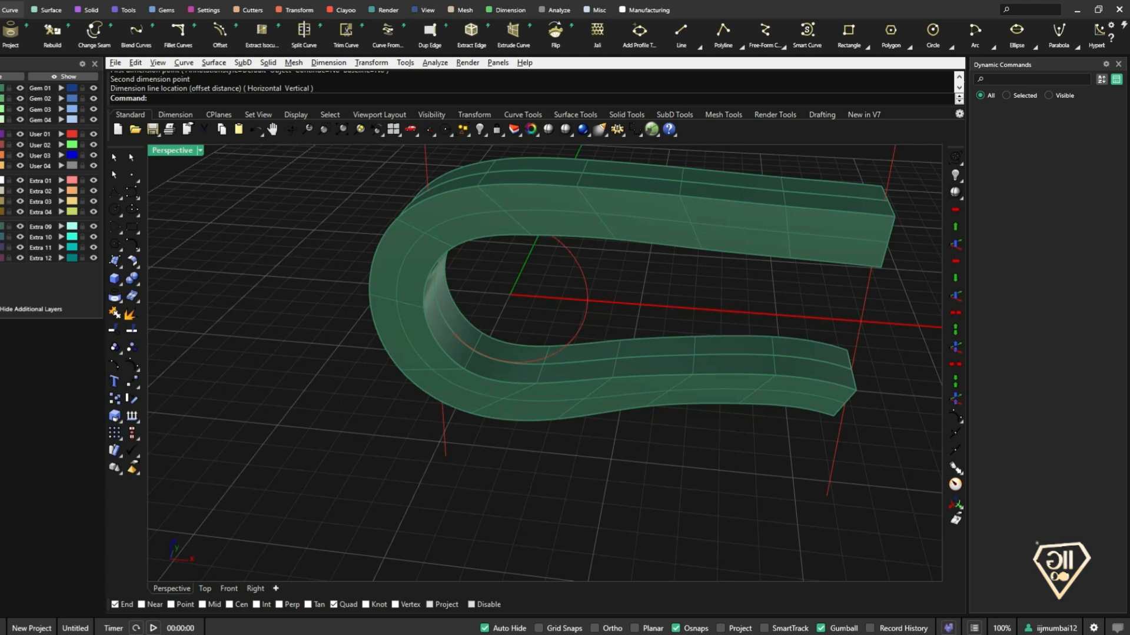
pyautogui.scroll(2, 412, 356)
pyautogui.scroll(-2, 412, 356)
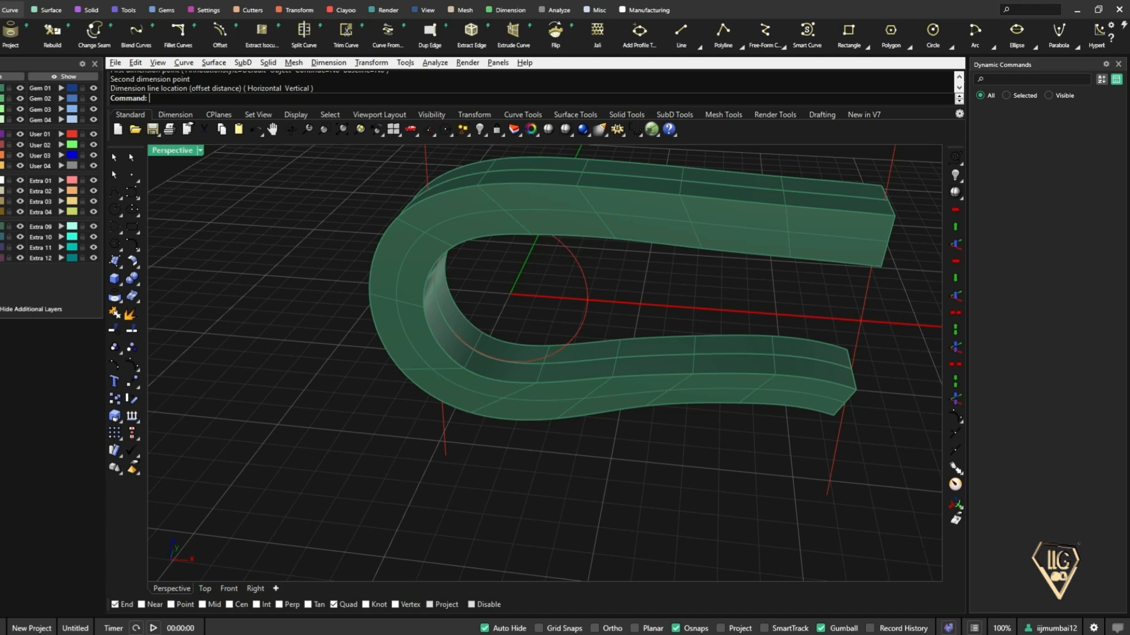
# - In the Front view, draw a line across the band at the bend, from the inner curve's quadrant to the outer curve's quadrant
pyautogui.click(228, 589)
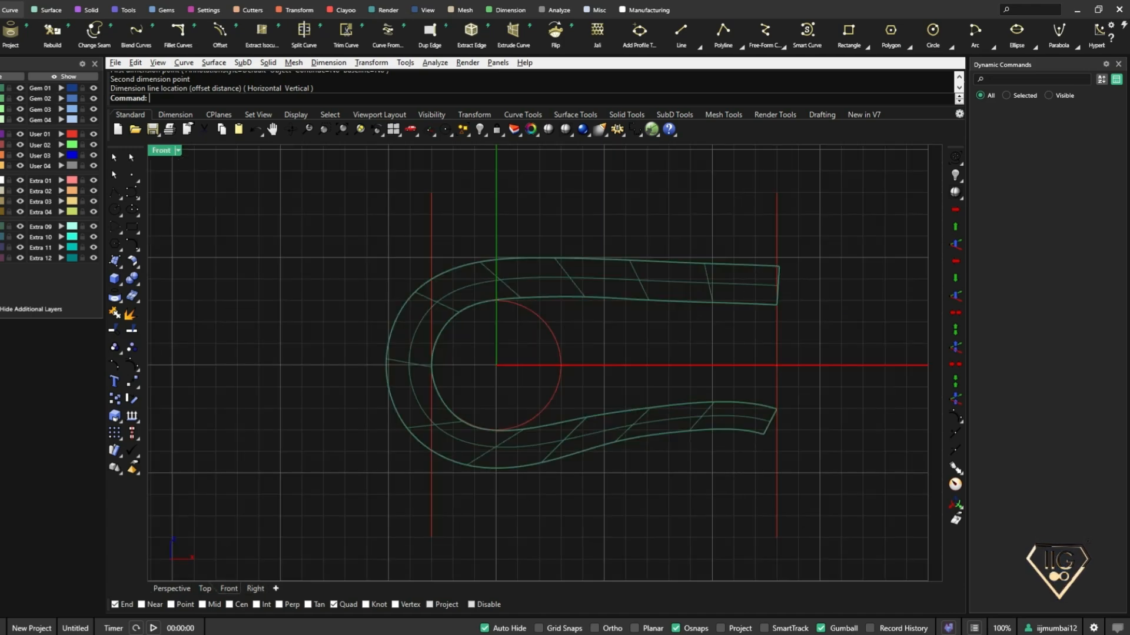
pyautogui.scroll(5, 336, 376)
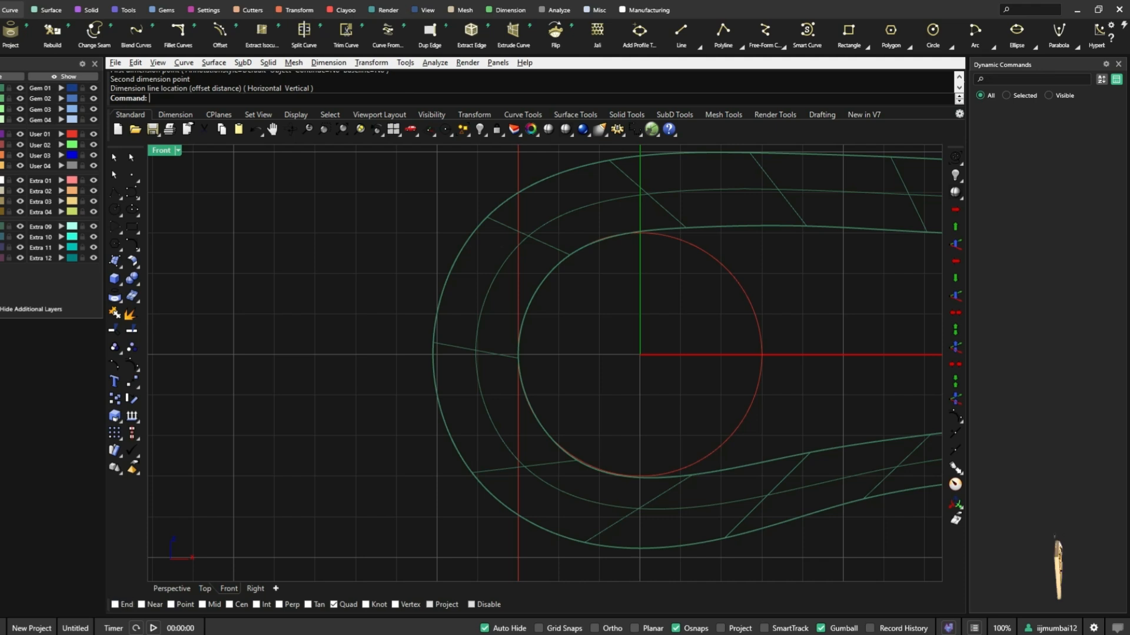
pyautogui.click(116, 192)
pyautogui.click(131, 193)
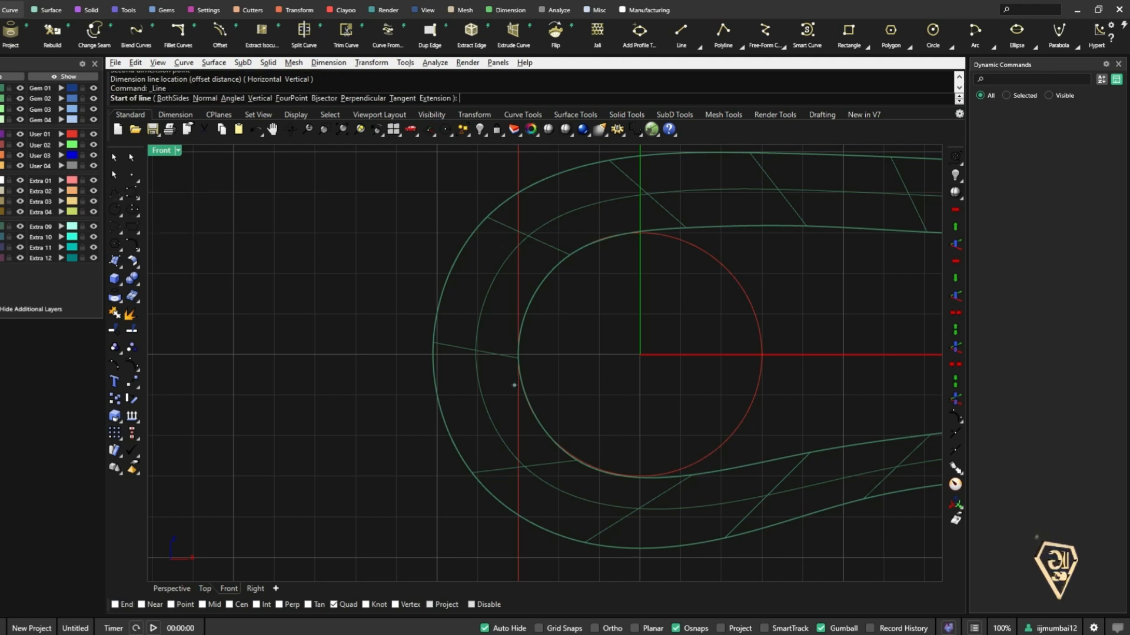
pyautogui.click(517, 355)
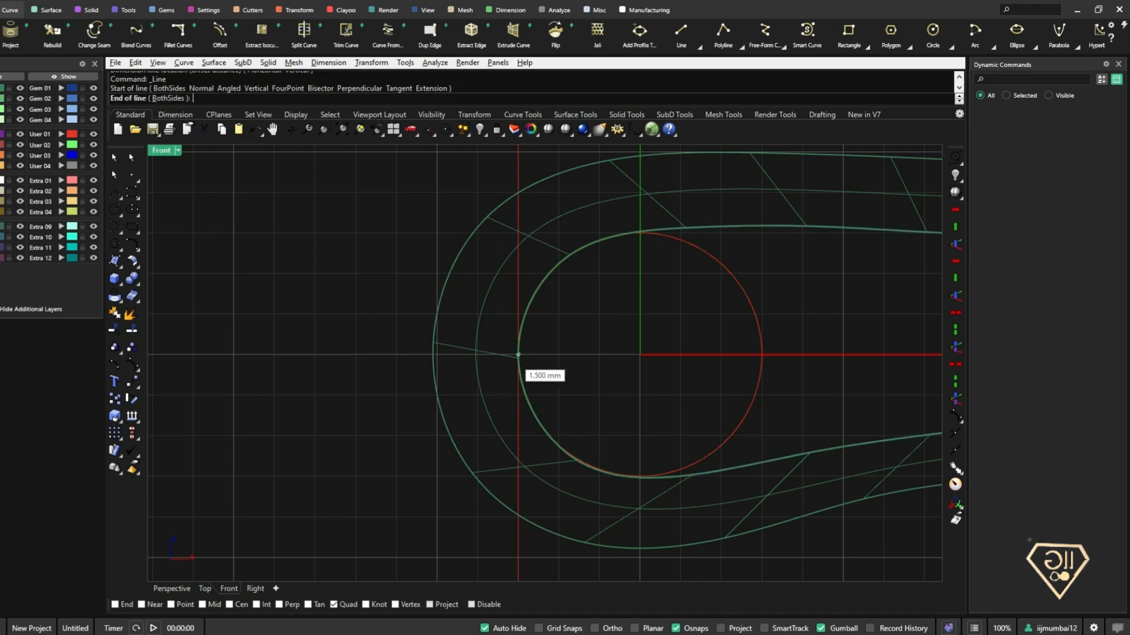
pyautogui.click(434, 354)
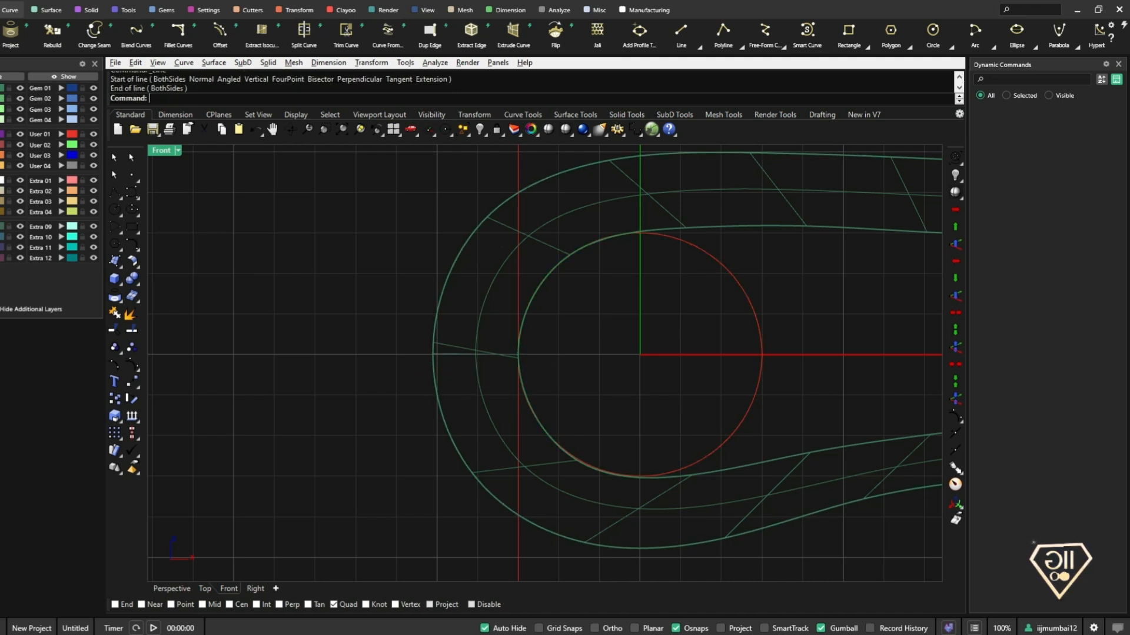
# - Draw a circle with a diameter of 2.2 mm centred on the midpoint of the line across the band's bend
pyautogui.click(456, 355)
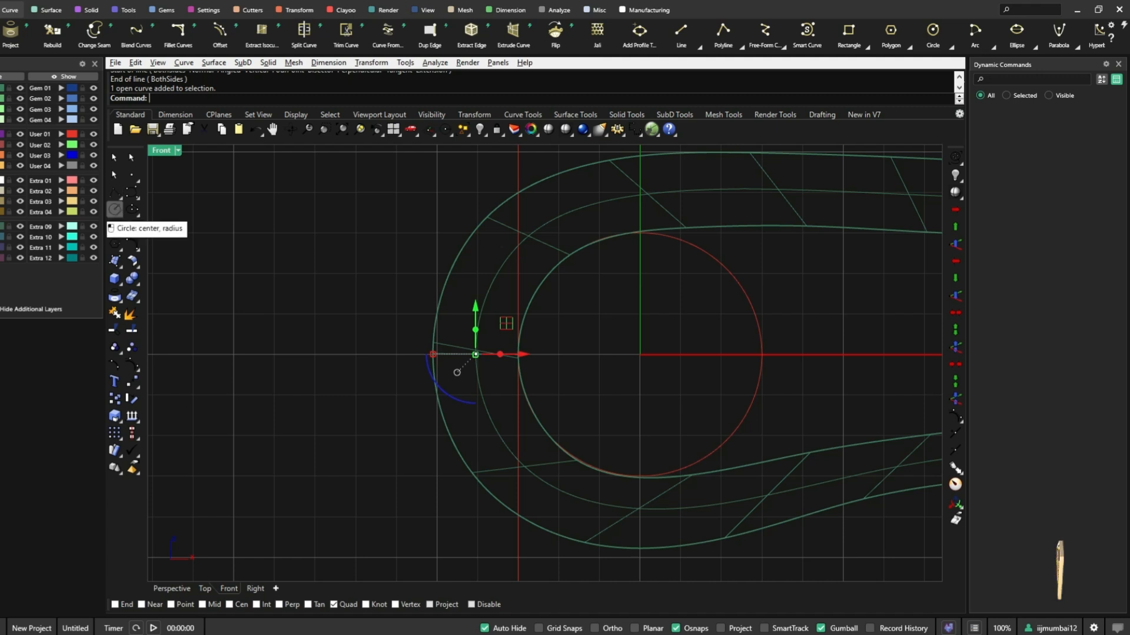
pyautogui.click(116, 208)
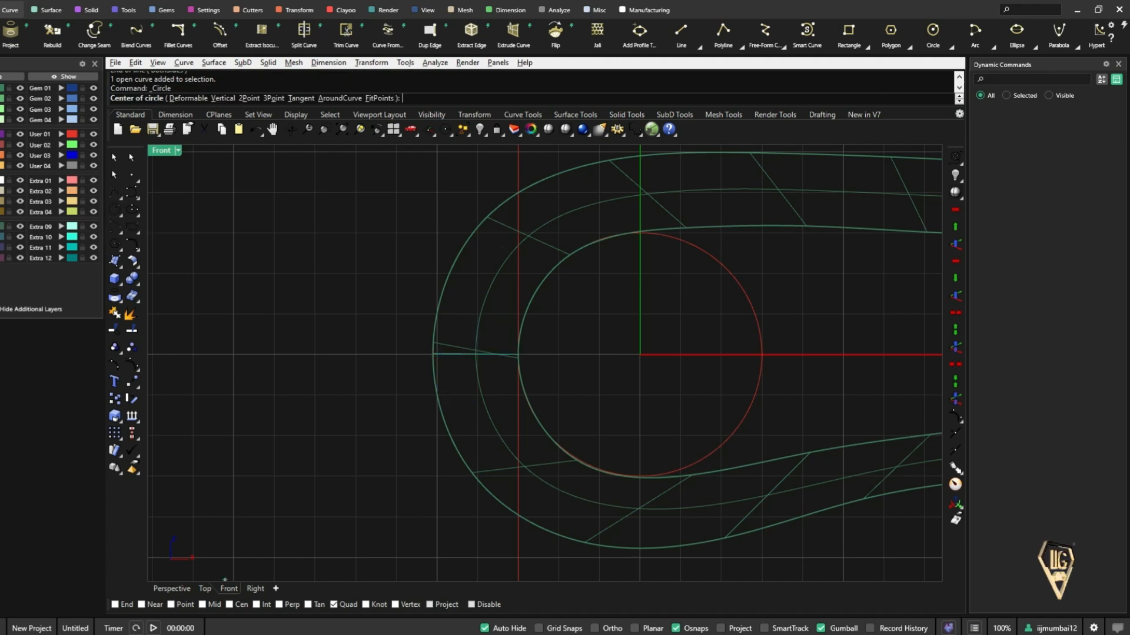
pyautogui.click(333, 604)
pyautogui.click(202, 604)
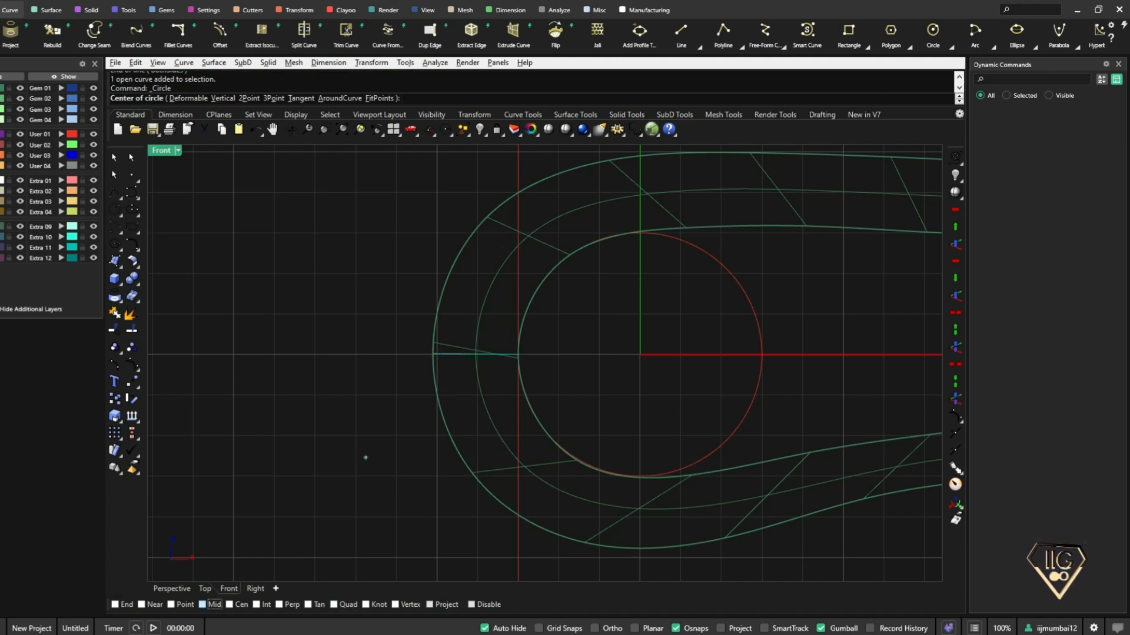
pyautogui.click(496, 372)
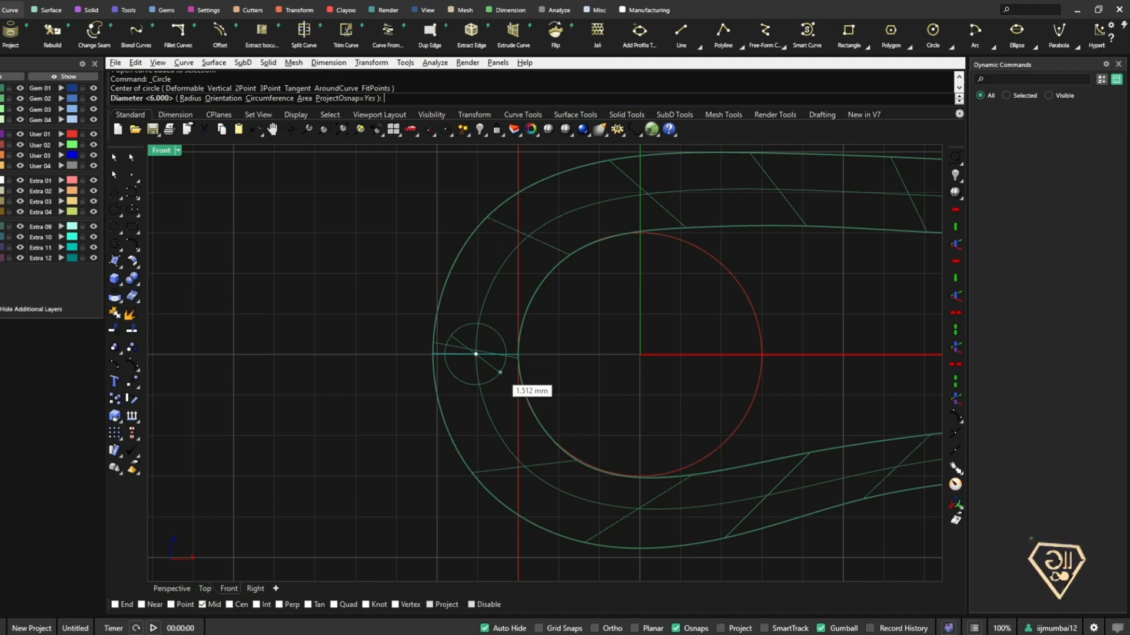
pyautogui.write('2.2')
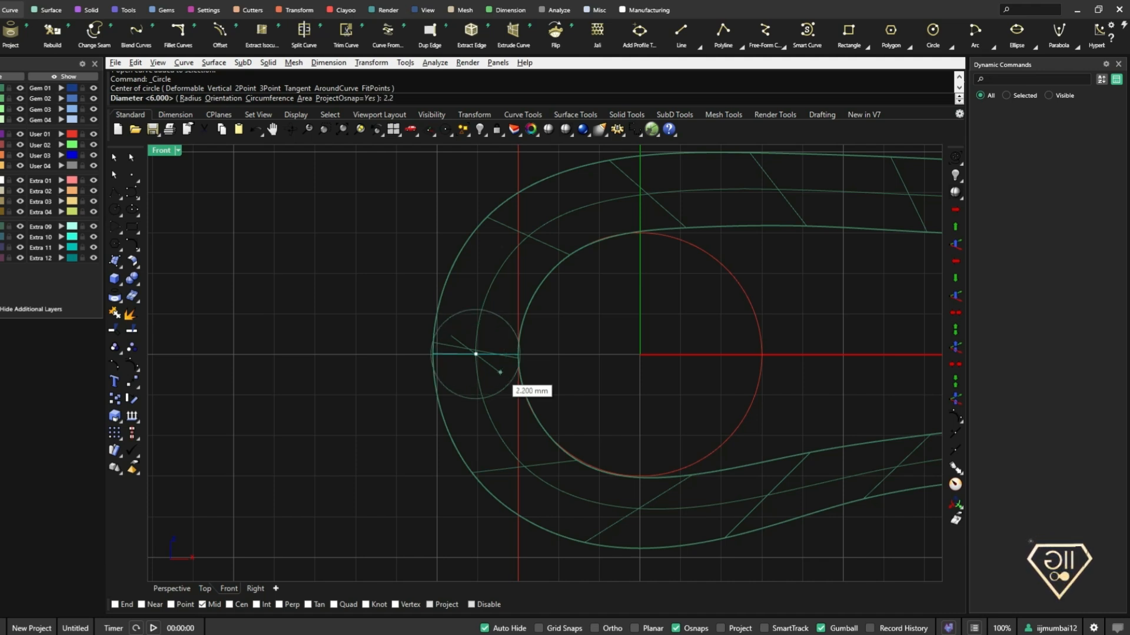
pyautogui.press('Return')
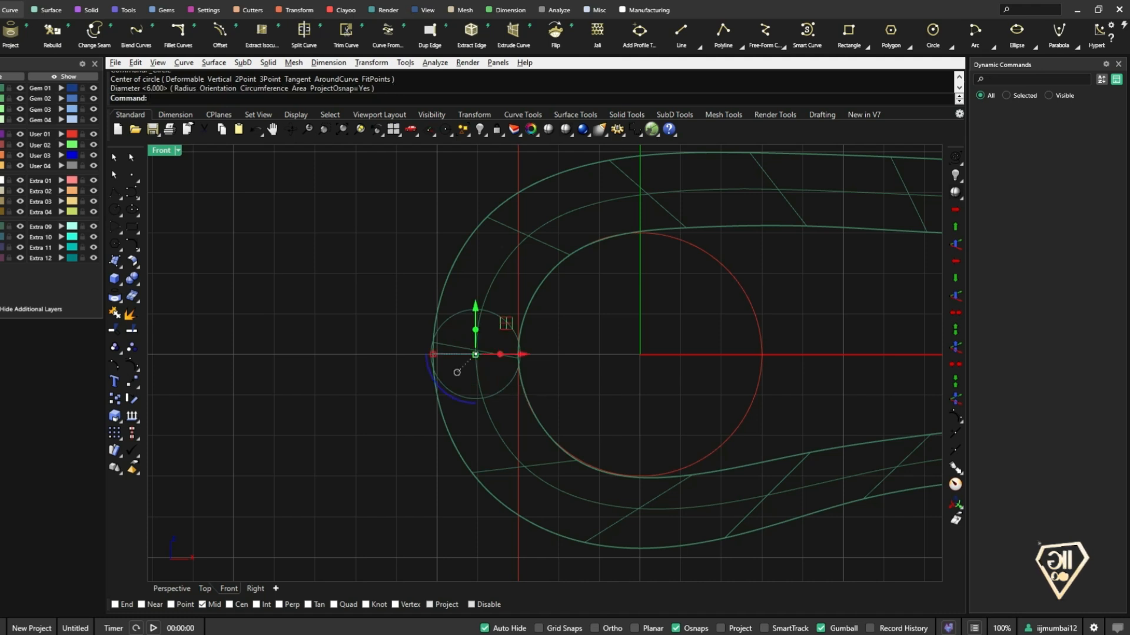
pyautogui.press('Escape')
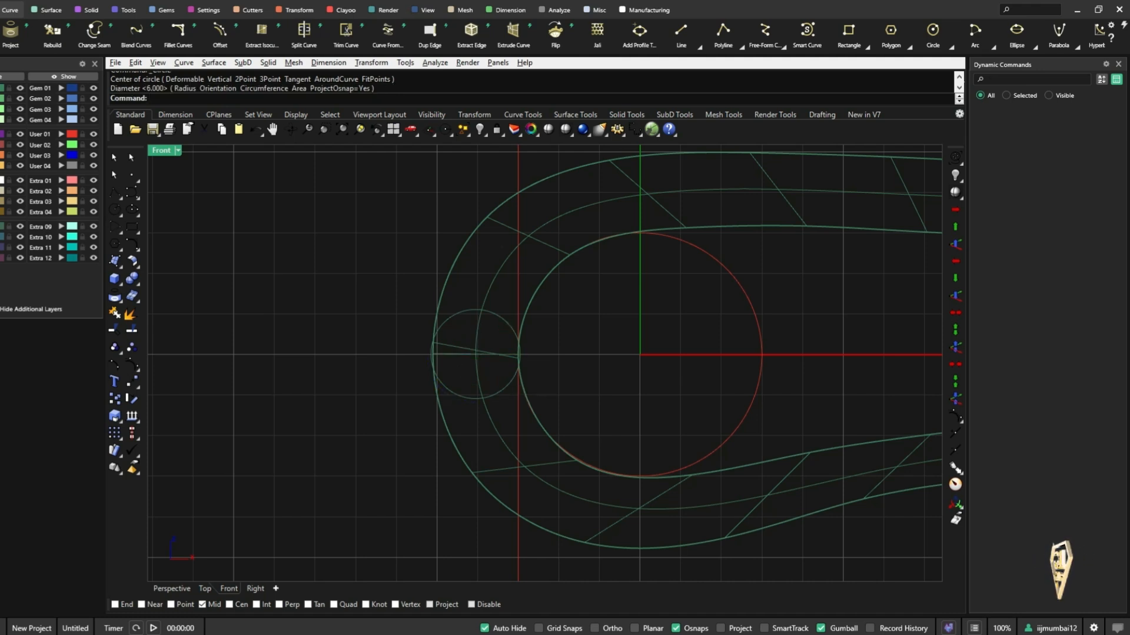
# - Extrude the 2.2 mm circle with the gumball in the Perspective view into a cylinder passing through both sides of the band
pyautogui.click(440, 384)
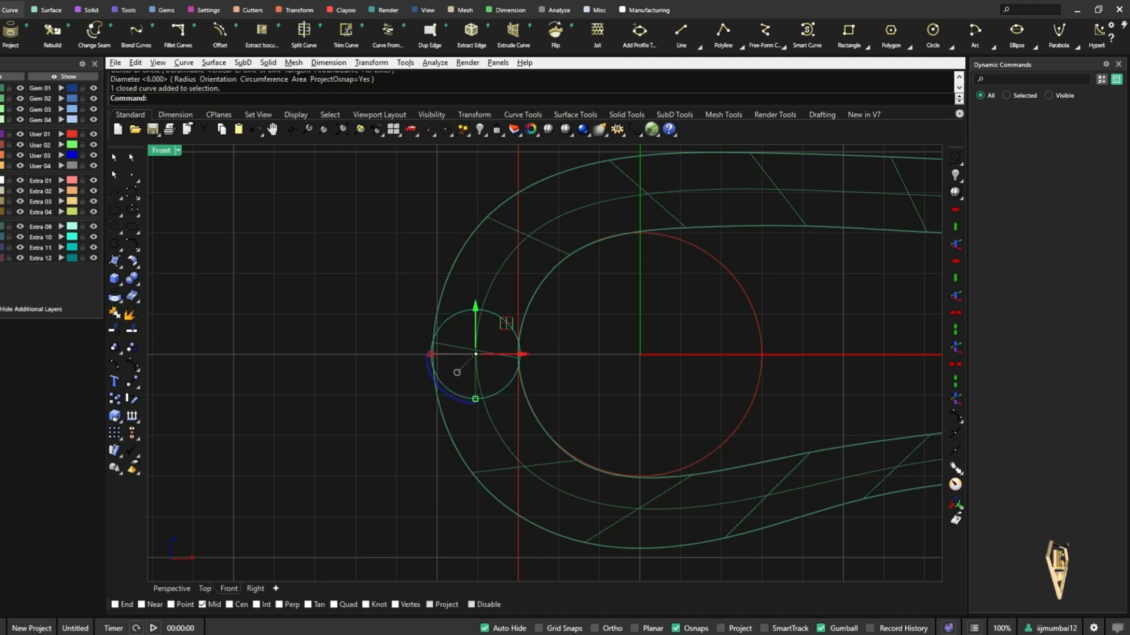
pyautogui.click(172, 588)
pyautogui.moveTo(447, 364); pyautogui.dragTo(653, 368, button='right')
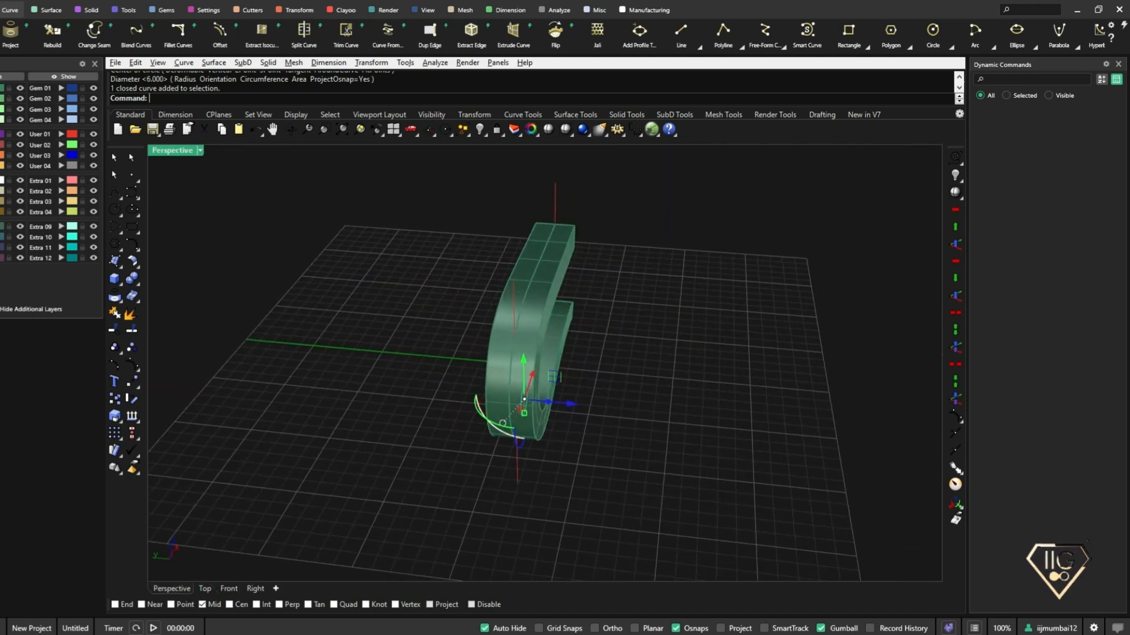
pyautogui.scroll(1, 505, 406)
pyautogui.moveTo(584, 401); pyautogui.dragTo(642, 410)
pyautogui.press('Escape')
# - Subtract the cylinder from the band solid with BooleanDifference, with DeleteInput set to Yes
pyautogui.write('boo')
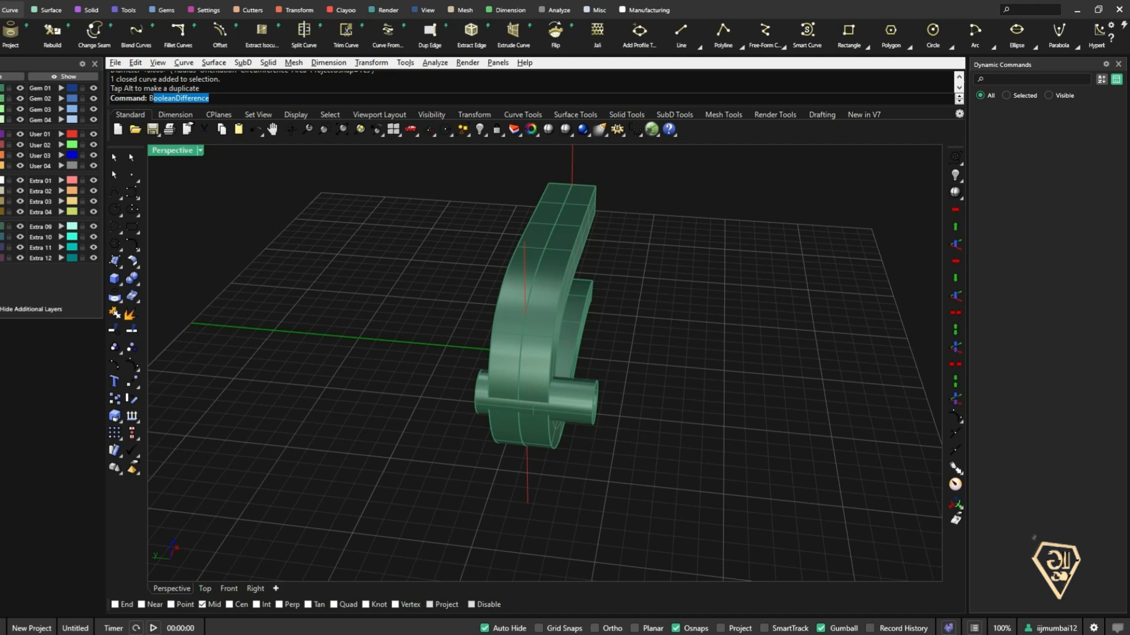
pyautogui.press('Return')
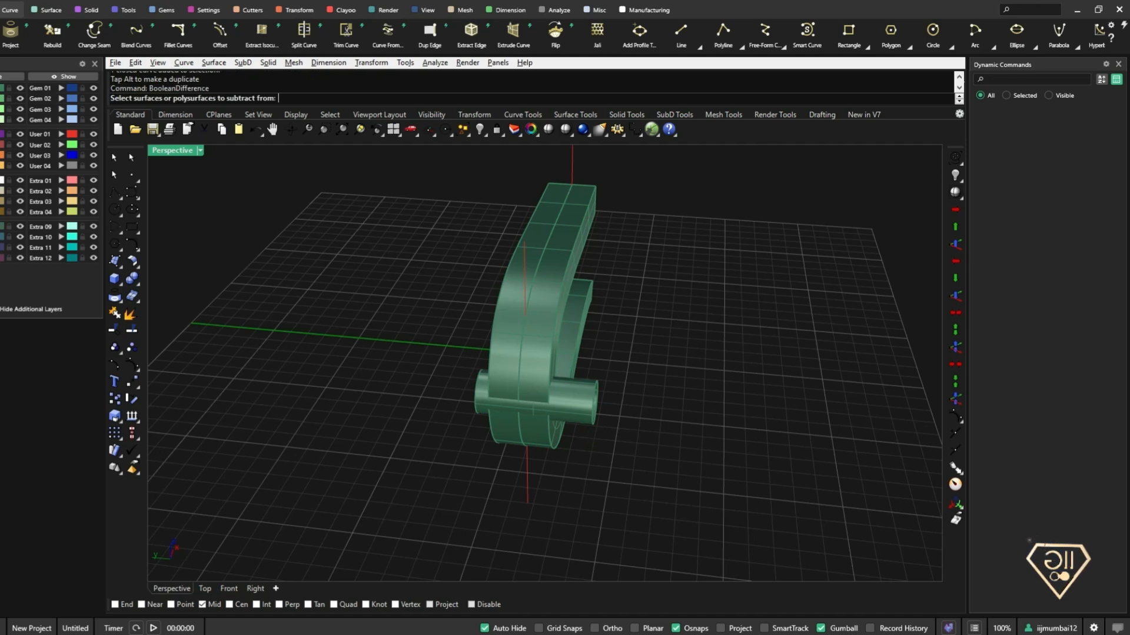
pyautogui.click(527, 336)
pyautogui.press('Return')
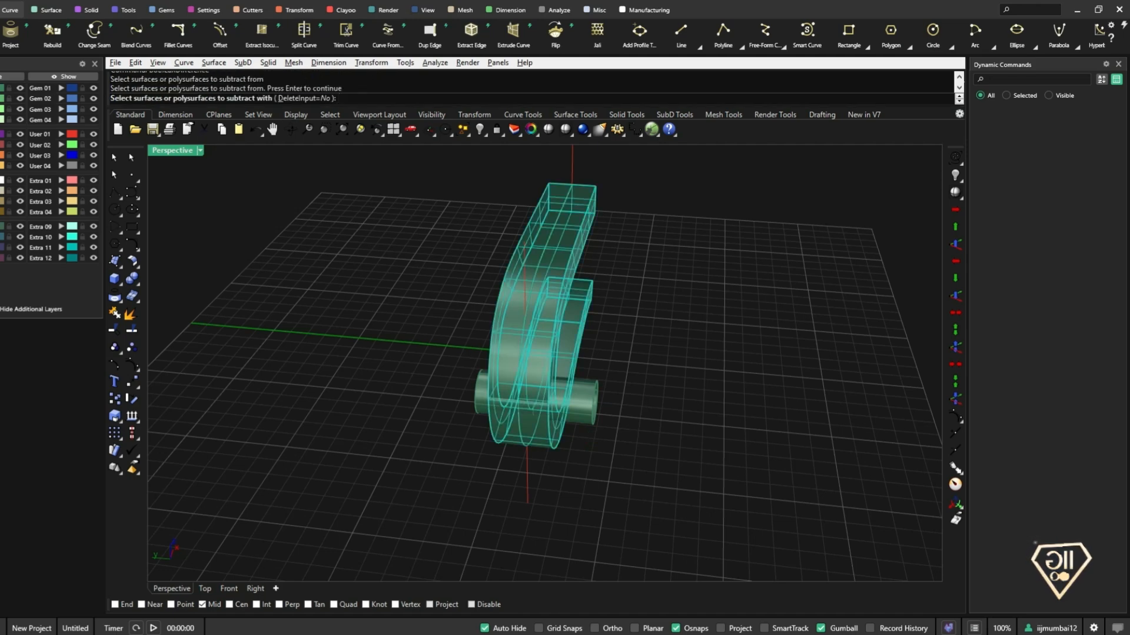
pyautogui.click(304, 98)
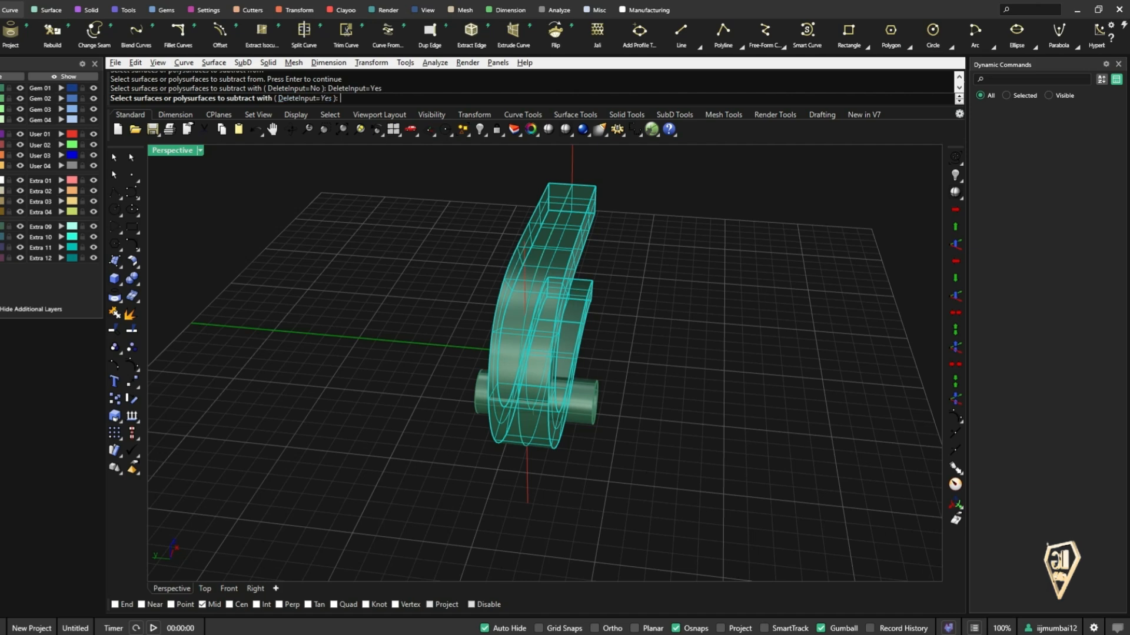
pyautogui.click(579, 402)
pyautogui.press('Return')
# - Move the leftover lofted surface onto the User 01 layer, hide that layer, and inspect the cut at the bend
pyautogui.moveTo(579, 394); pyautogui.dragTo(477, 329, button='right')
pyautogui.scroll(7, 424, 322)
pyautogui.click(401, 326)
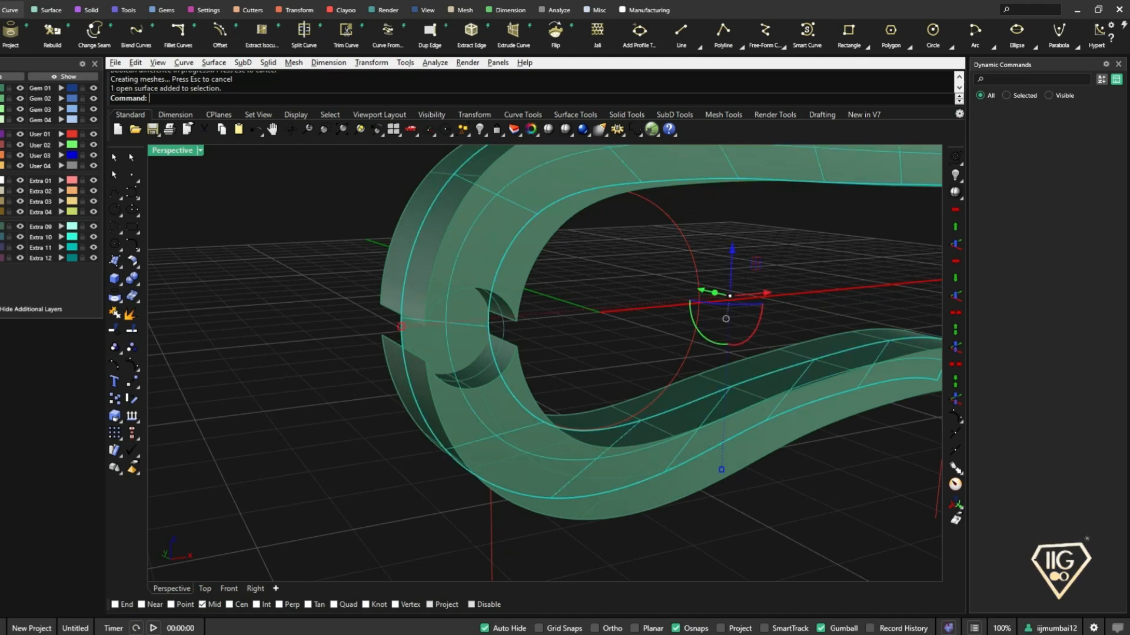
pyautogui.click(61, 134)
pyautogui.click(94, 134)
pyautogui.moveTo(400, 318); pyautogui.dragTo(156, 324, button='right')
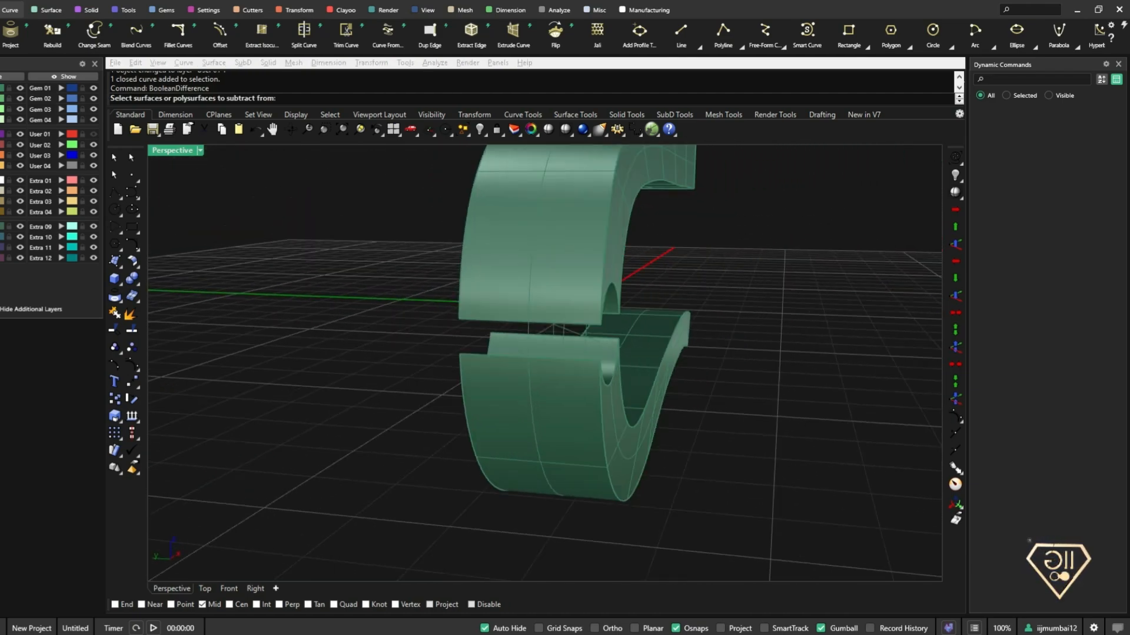
pyautogui.moveTo(529, 353); pyautogui.dragTo(447, 351, button='right')
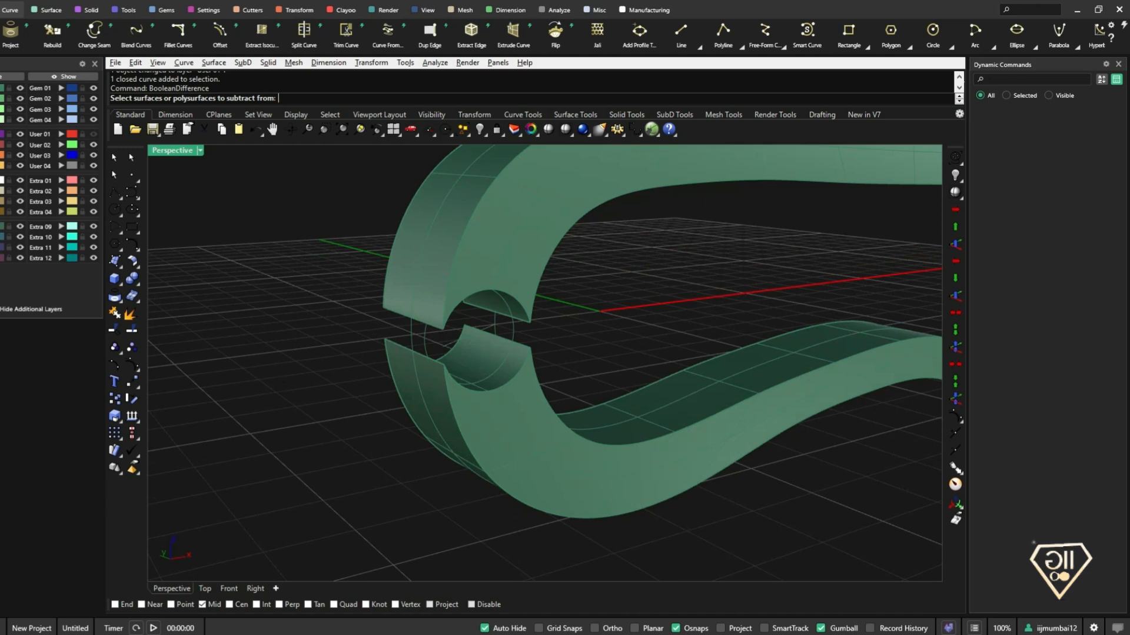
pyautogui.press('Escape')
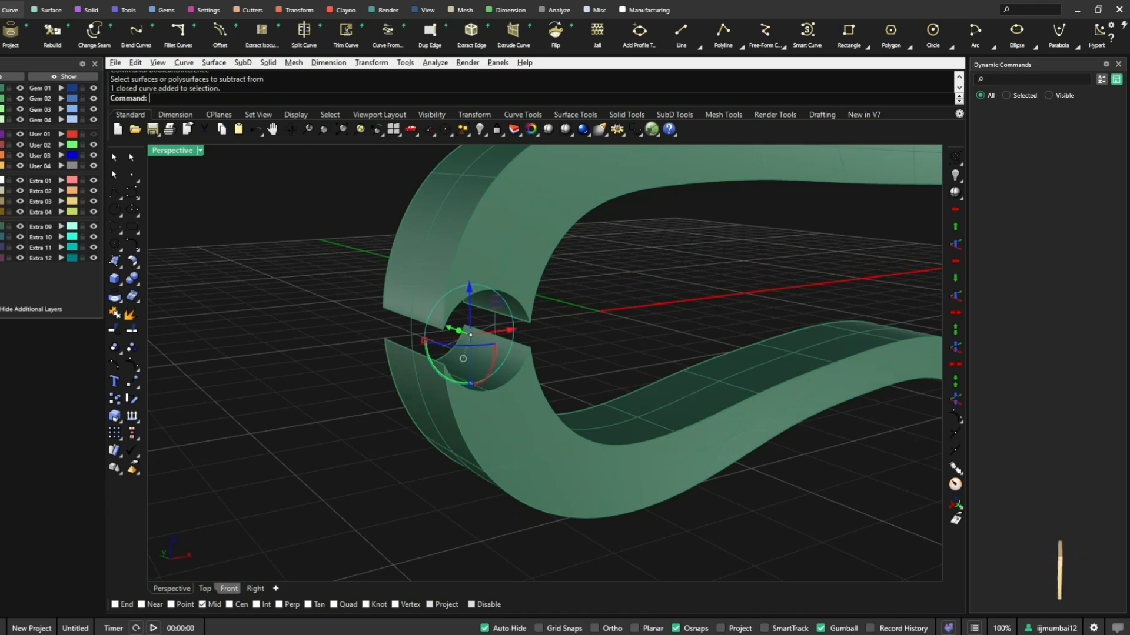
# - In the Front view, offset the 2.2 mm circle inward by 0.7 mm
pyautogui.click(229, 588)
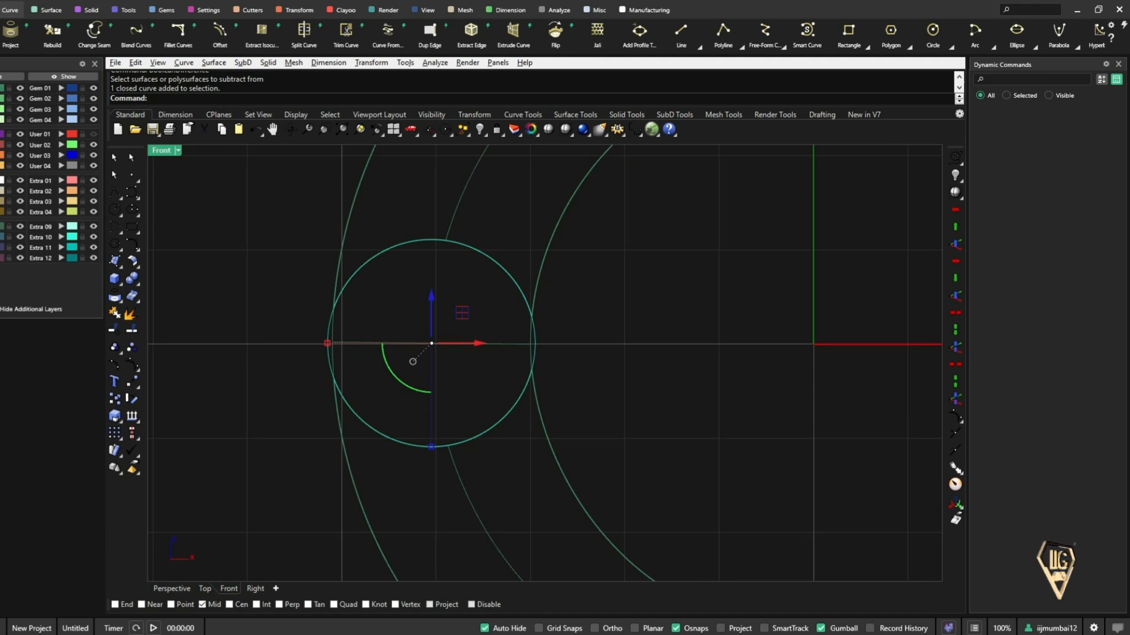
pyautogui.scroll(3, 467, 328)
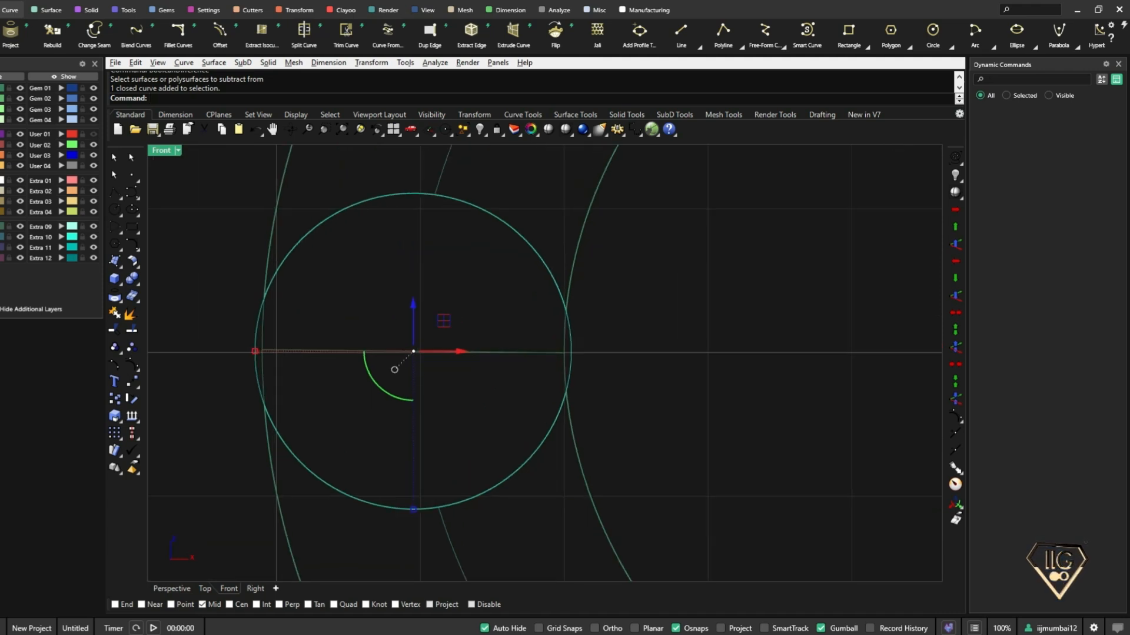
pyautogui.write('Offset')
pyautogui.press('Return')
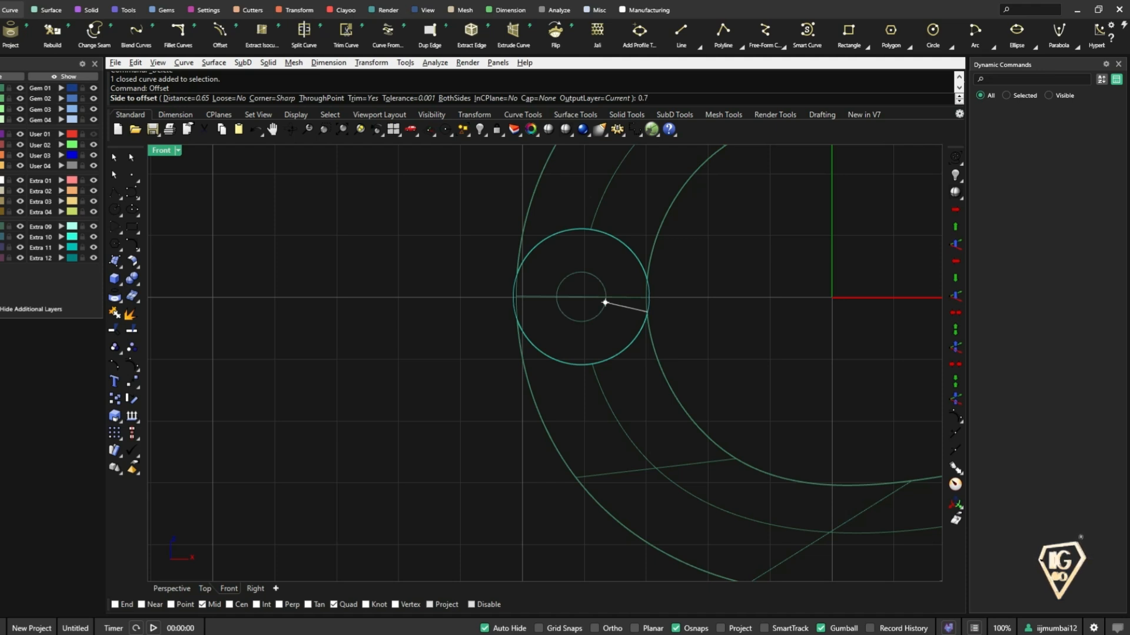
pyautogui.press('Return')
pyautogui.click(585, 309)
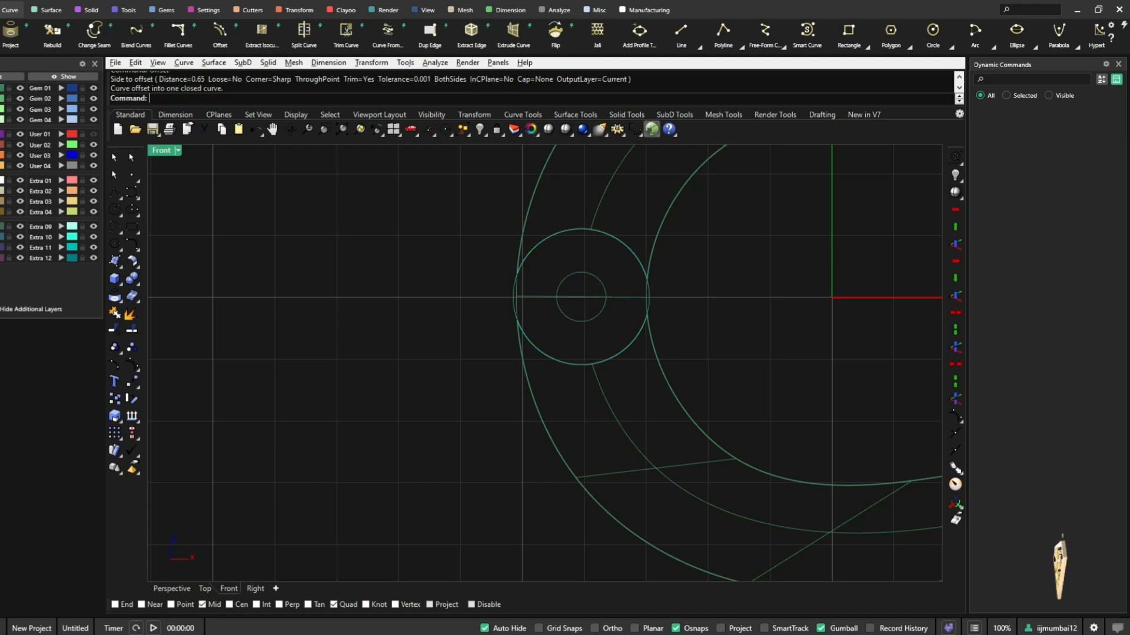
# - Measure the inner circle's diameter between its left and right quadrants without keeping the dimension
pyautogui.click(635, 129)
pyautogui.click(556, 297)
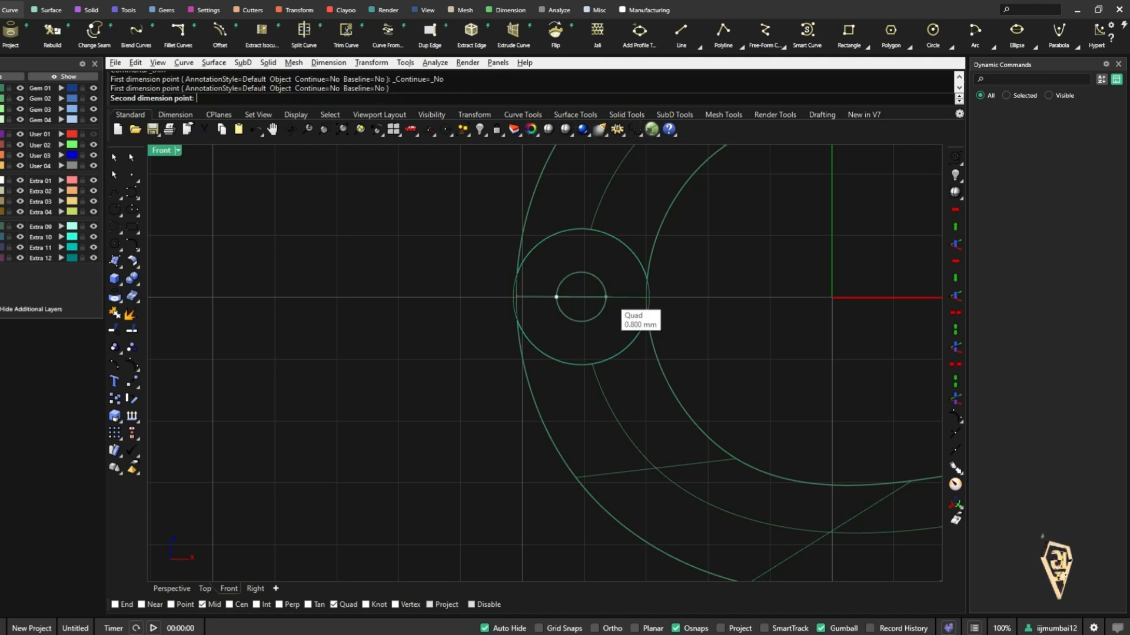
pyautogui.click(605, 297)
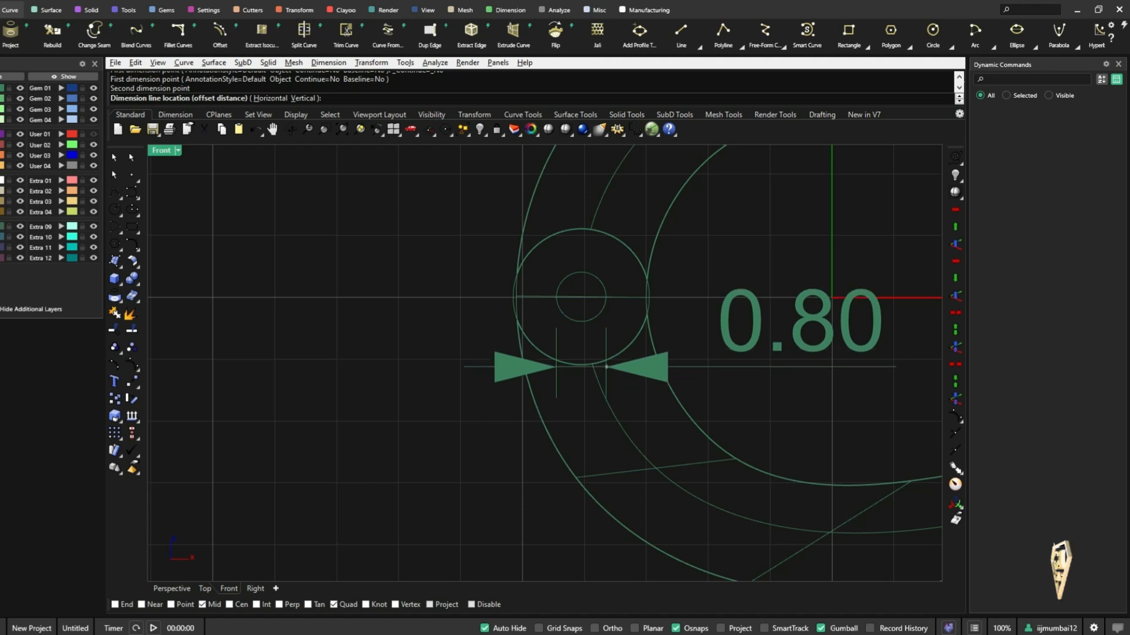
pyautogui.press('Escape')
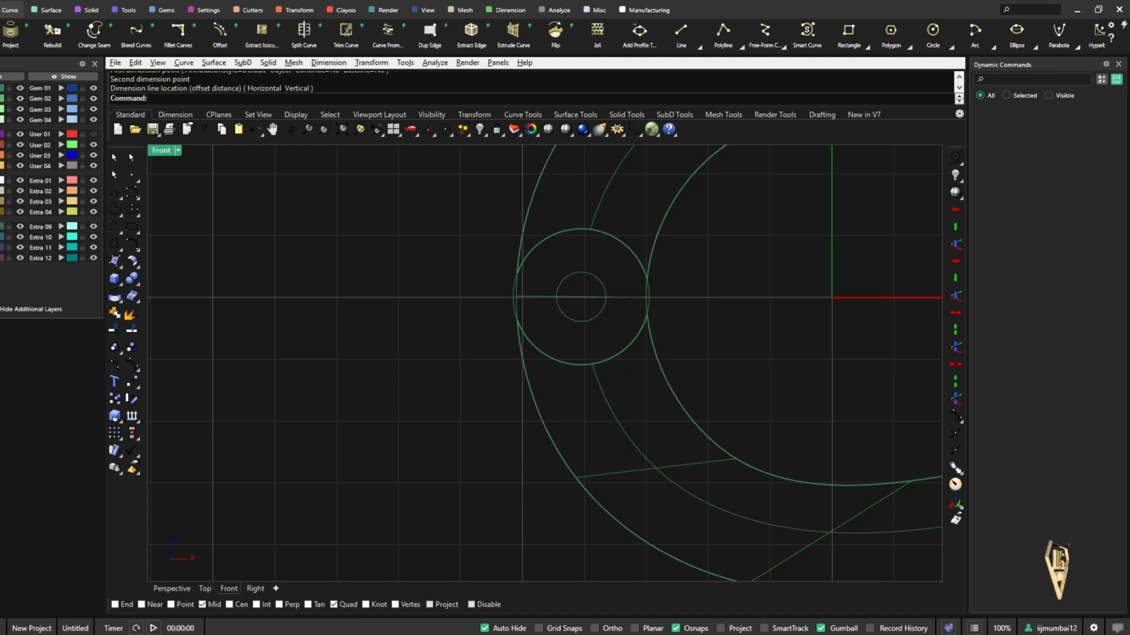
pyautogui.click(513, 297)
pyautogui.keyDown('shift'); pyautogui.click(598, 315); pyautogui.keyUp('shift')
pyautogui.click(172, 588)
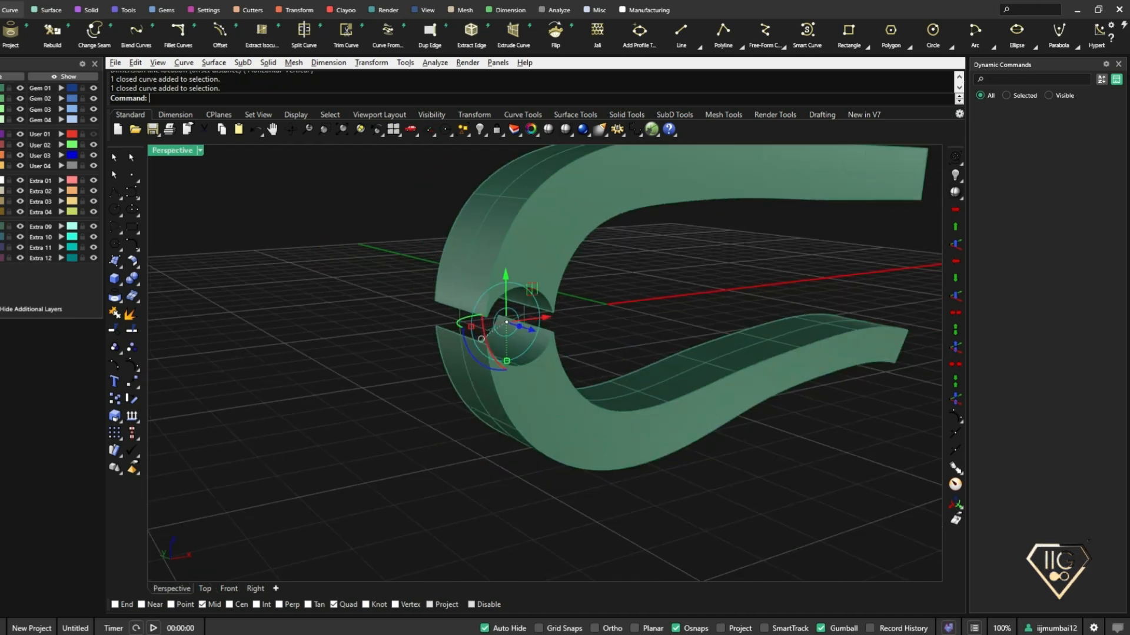
pyautogui.moveTo(589, 353); pyautogui.dragTo(565, 350, button='right')
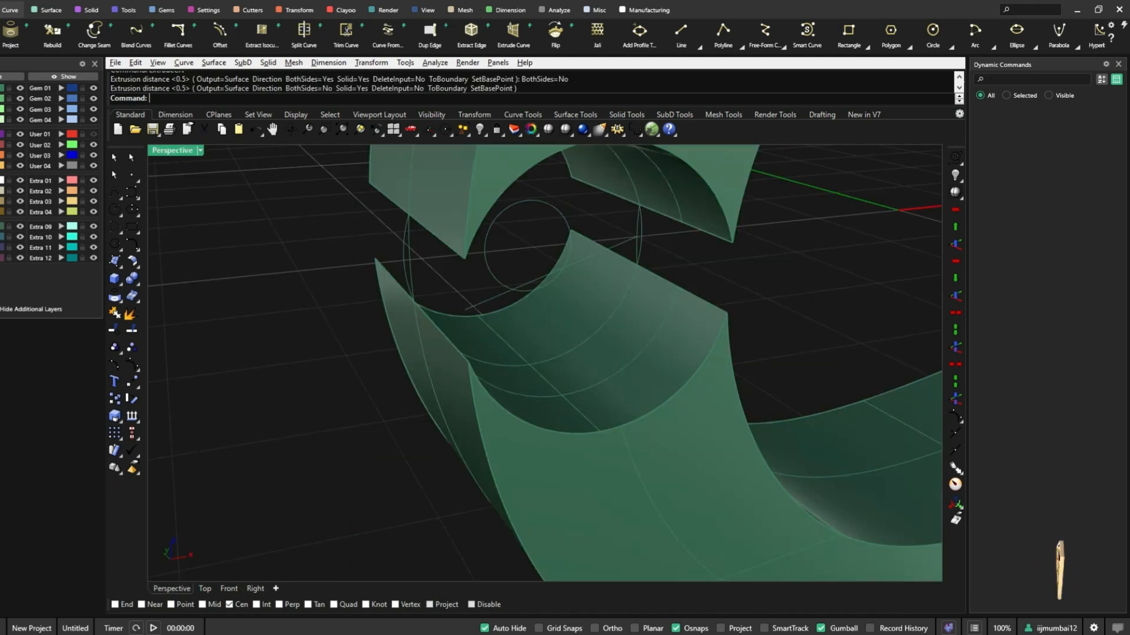
pyautogui.moveTo(600, 218); pyautogui.dragTo(625, 238, button='right')
pyautogui.press('Return')
pyautogui.scroll(7, 632, 238)
pyautogui.click(646, 236)
pyautogui.click(479, 252)
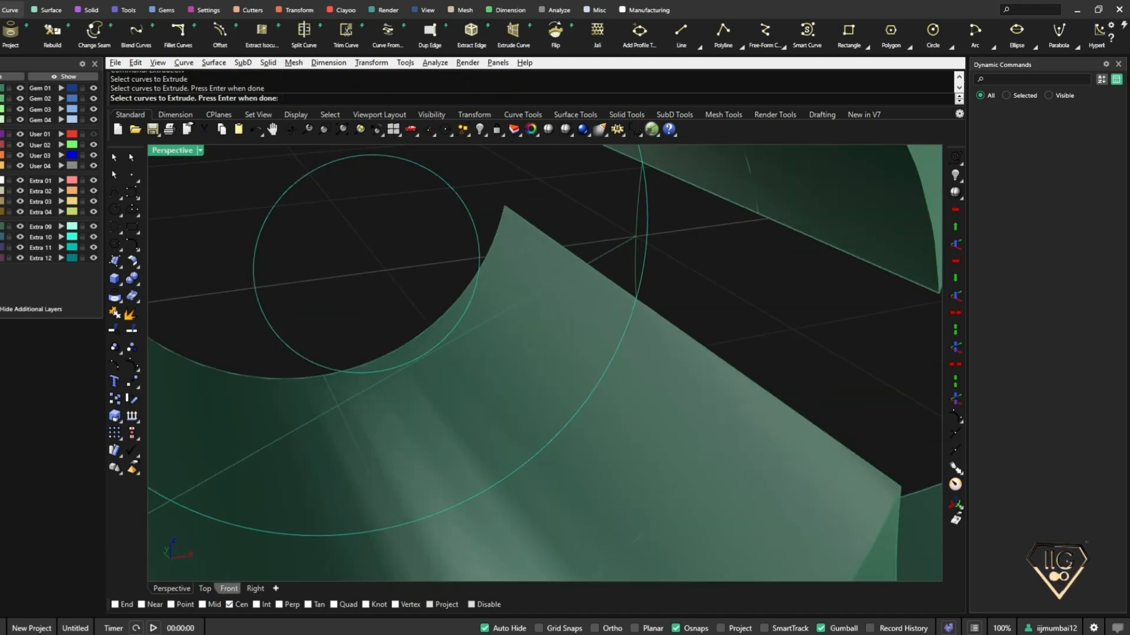
pyautogui.click(254, 589)
pyautogui.write('extrude')
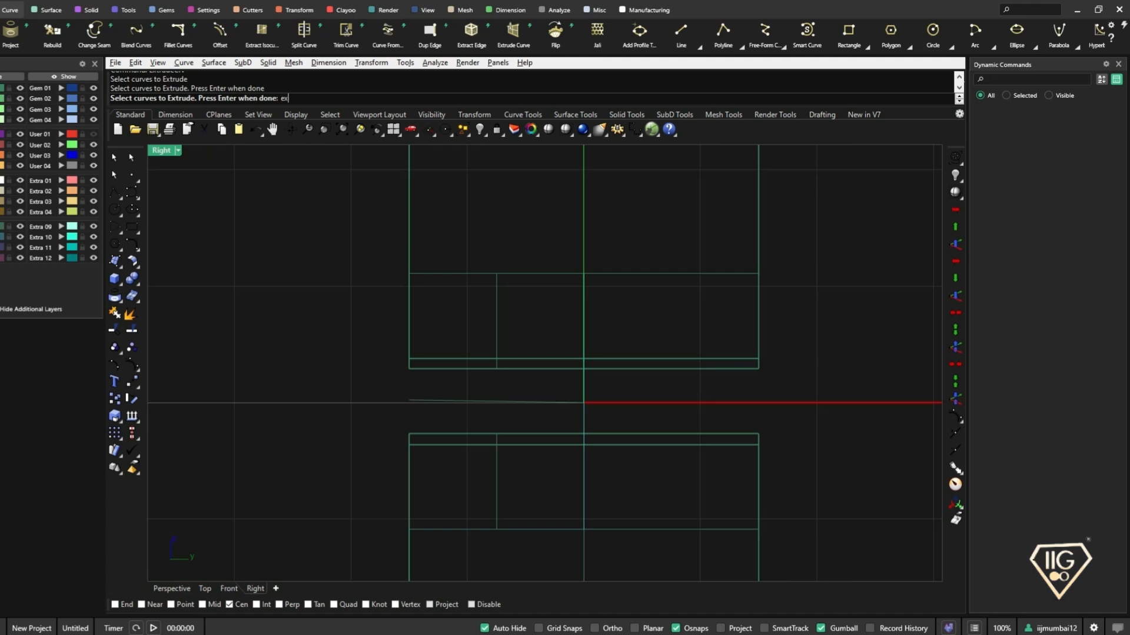
pyautogui.press('Escape')
pyautogui.press('Escape')
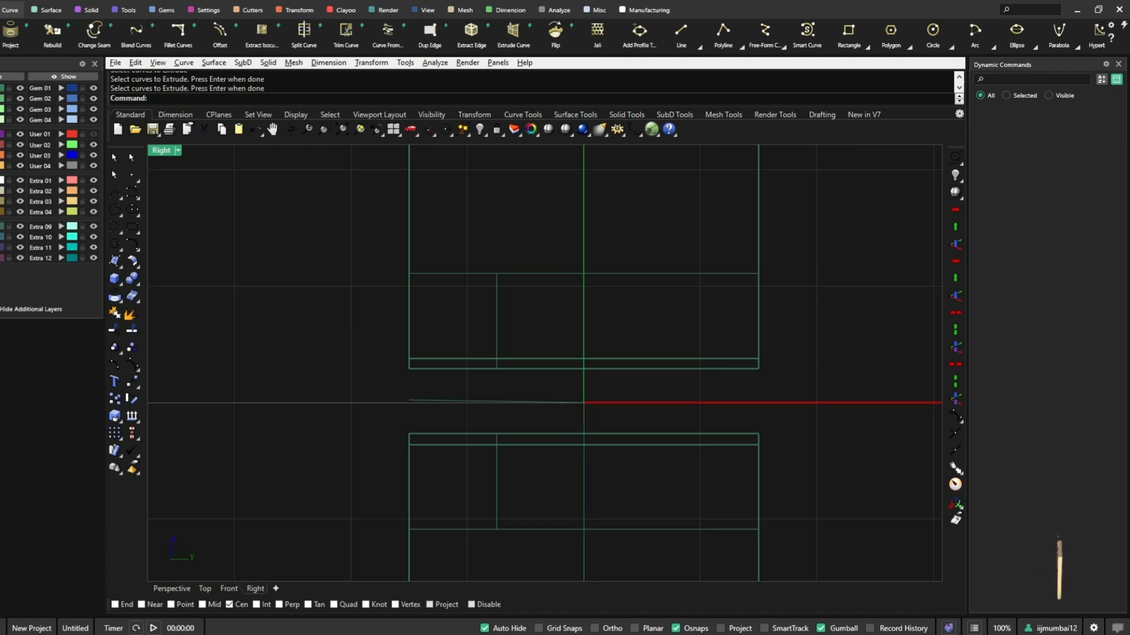
# - Extrude the two concentric circles 0.5 mm to both sides as a solid ring with ExtrudeCrv in the Right view
pyautogui.click(172, 588)
pyautogui.click(393, 527)
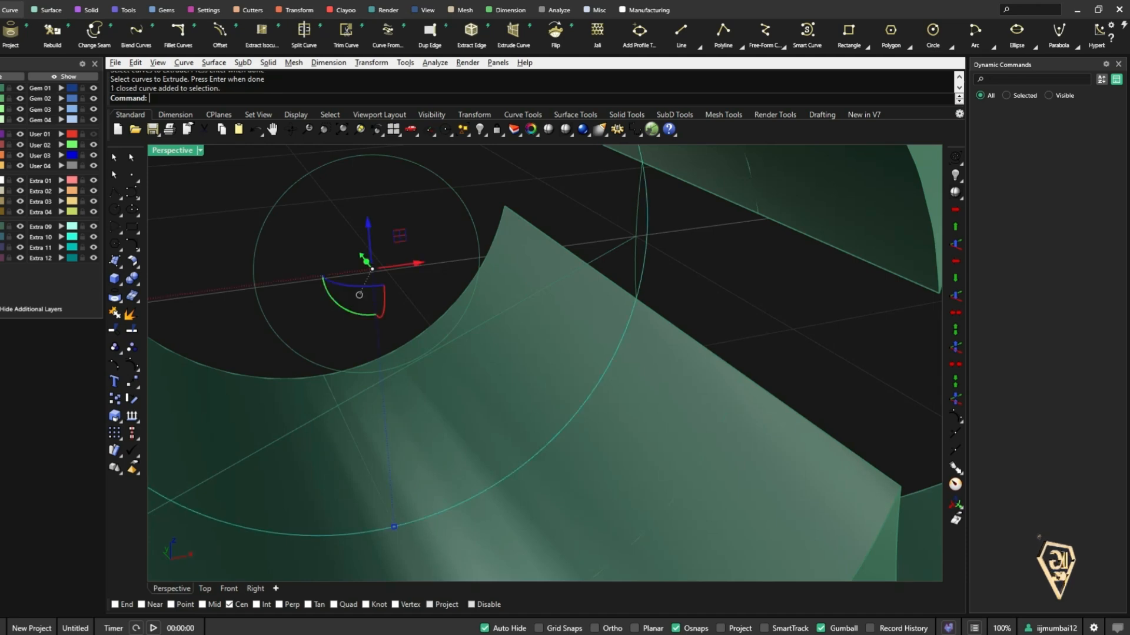
pyautogui.keyDown('shift'); pyautogui.click(288, 342); pyautogui.keyUp('shift')
pyautogui.click(255, 588)
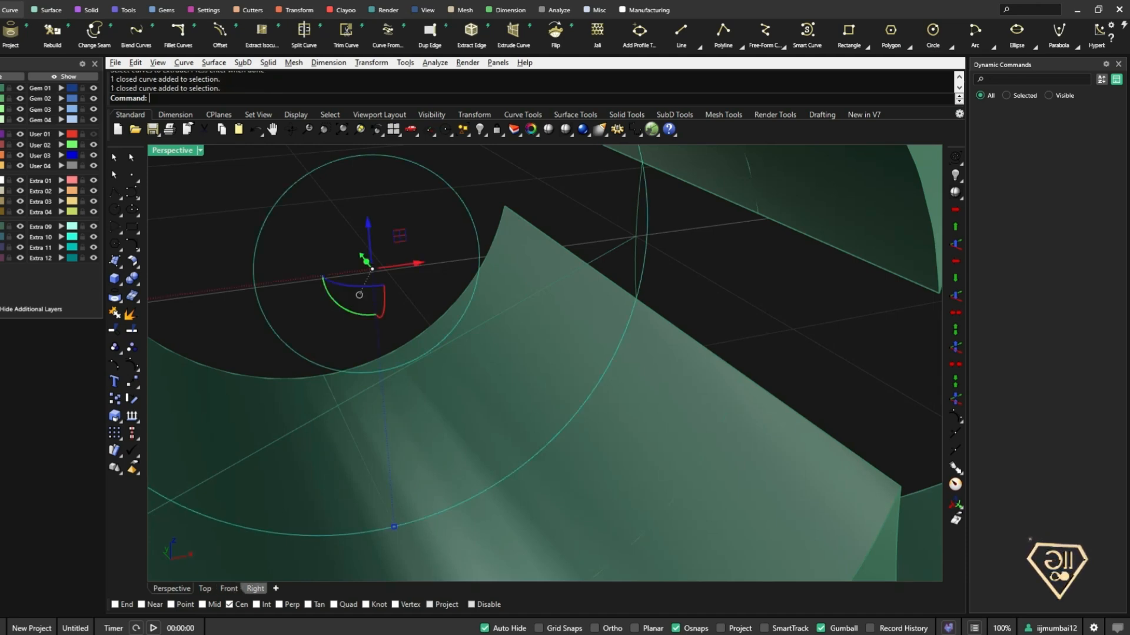
pyautogui.write('Ex')
pyautogui.write('trudeCrv')
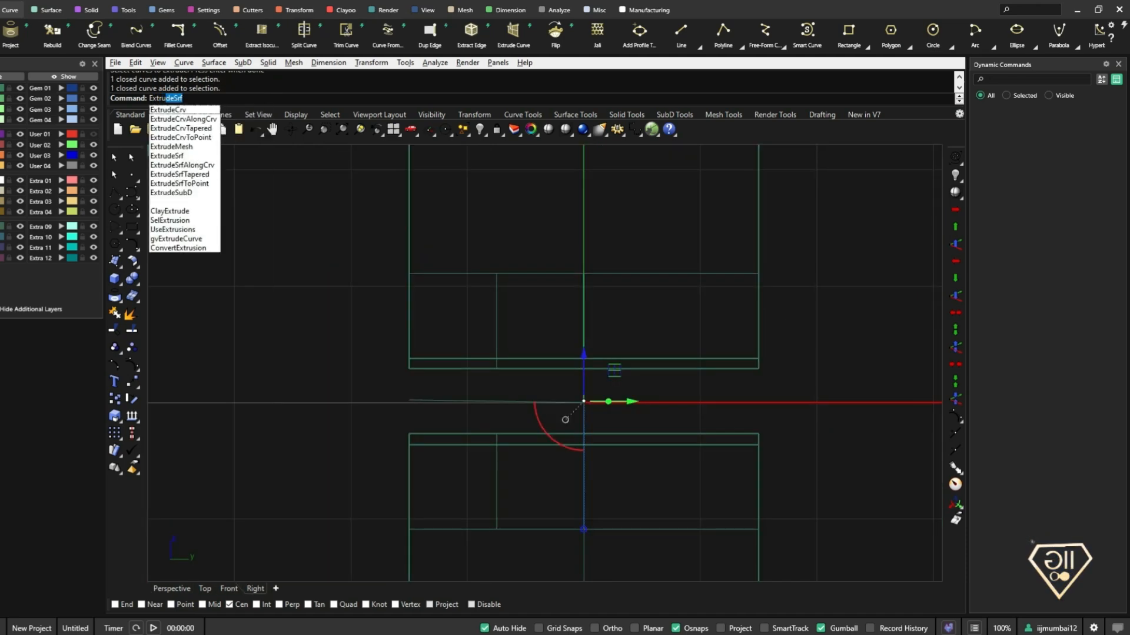
pyautogui.press('Return')
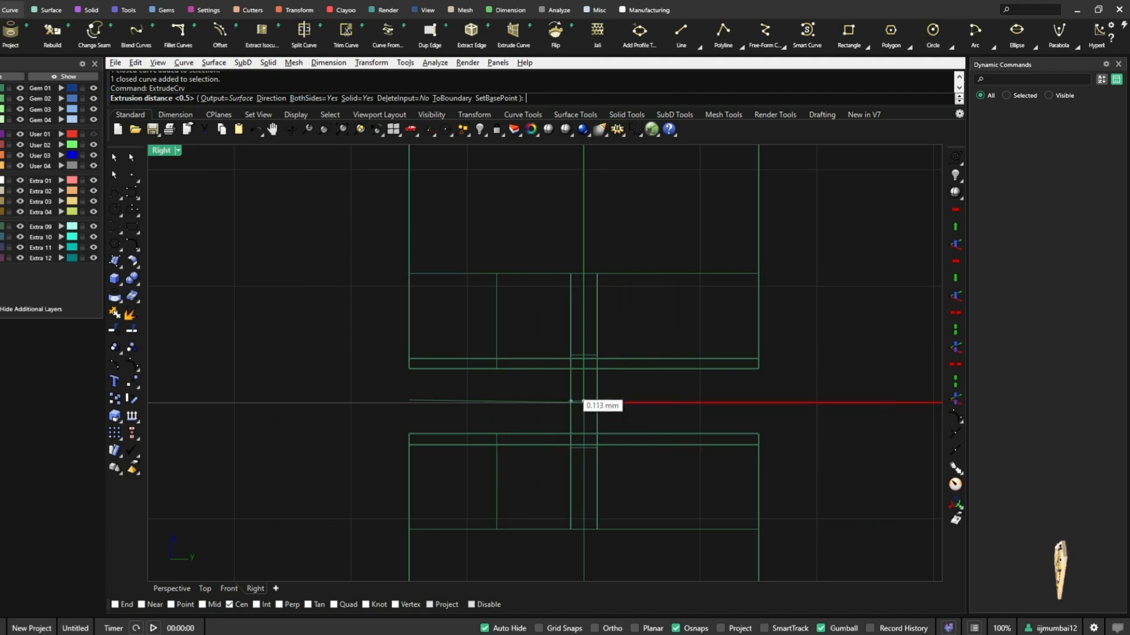
pyautogui.write('0.5')
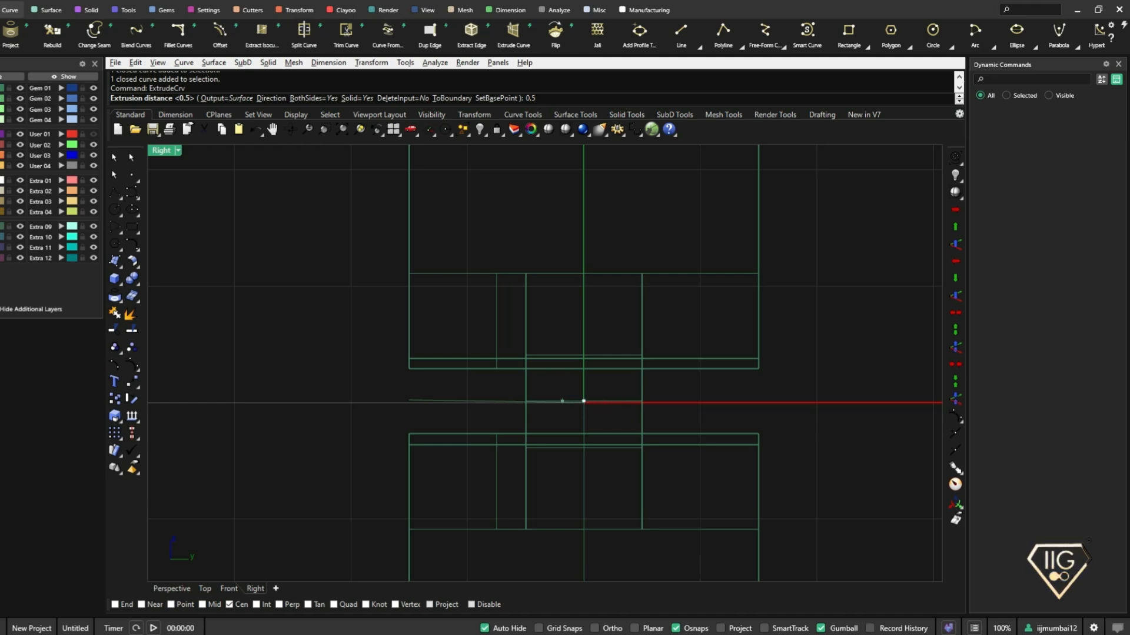
pyautogui.press('Return')
pyautogui.click(172, 589)
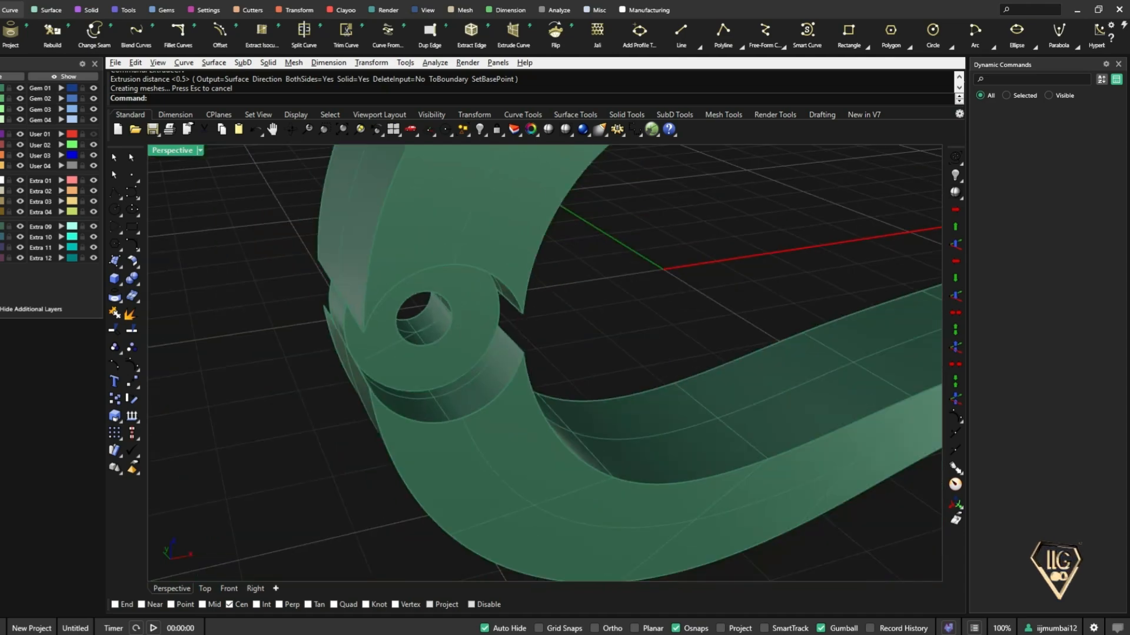
# - Mirror a copy of the central knuckle ring in the Right view about its +Y side edge, placing the mirror plane by quadrant snap
pyautogui.moveTo(545, 362)
pyautogui.mouseDown(button='right')
pyautogui.moveTo(606, 341)
pyautogui.moveTo(594, 306)
pyautogui.moveTo(564, 353)
pyautogui.moveTo(683, 376)
pyautogui.moveTo(559, 341)
pyautogui.moveTo(605, 347)
pyautogui.moveTo(553, 344)
pyautogui.mouseUp(button='right')
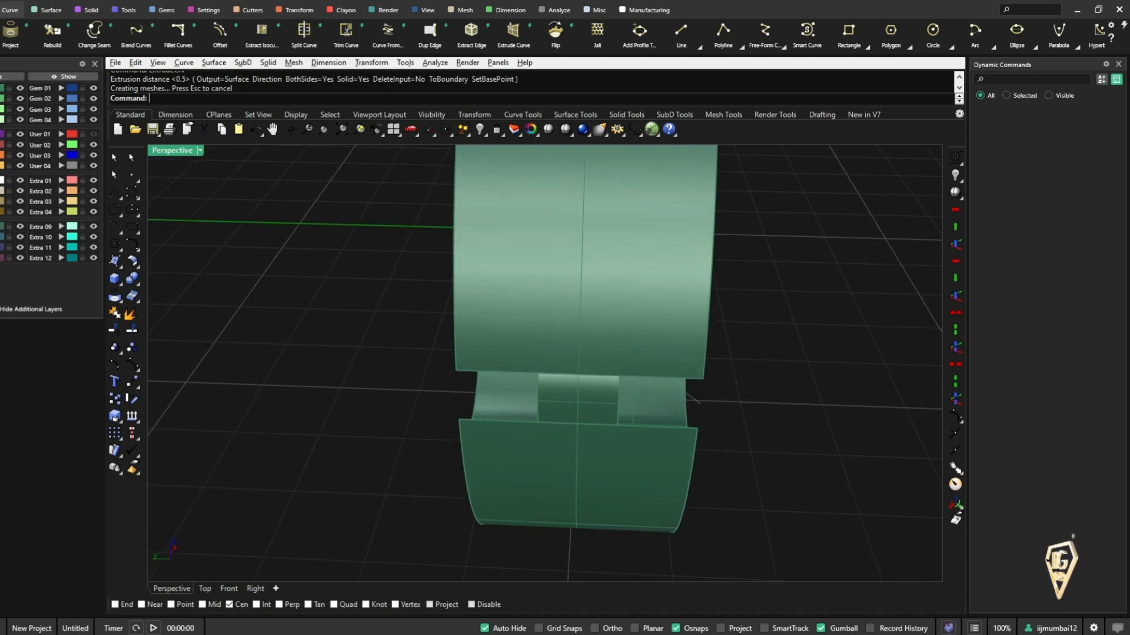
pyautogui.click(576, 397)
pyautogui.click(256, 588)
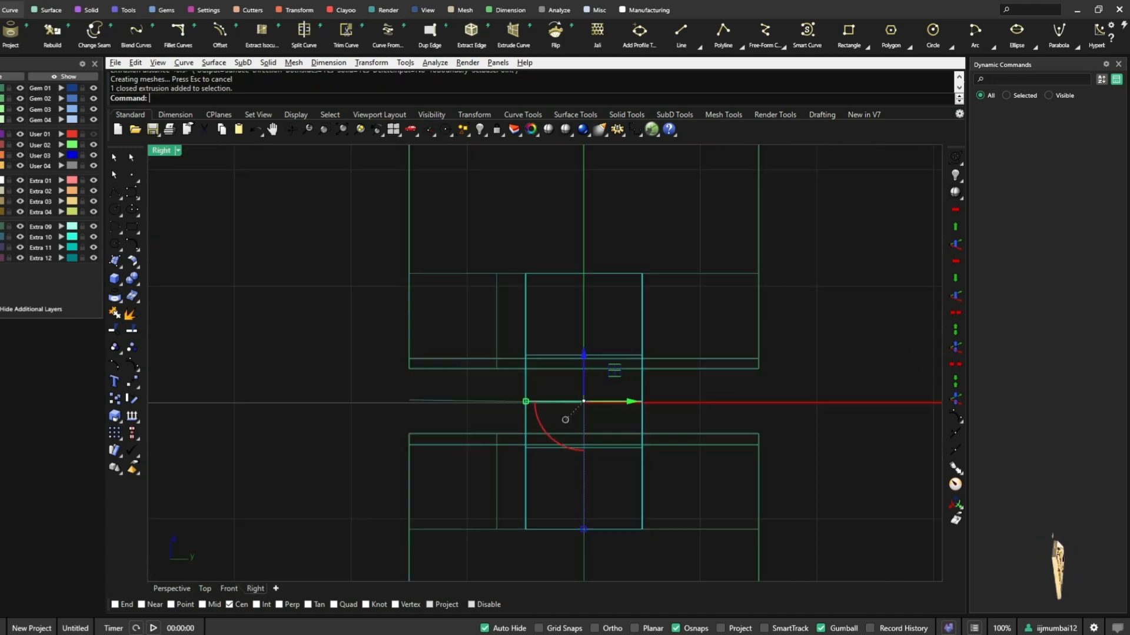
pyautogui.scroll(3, 584, 334)
pyautogui.write('Mirror')
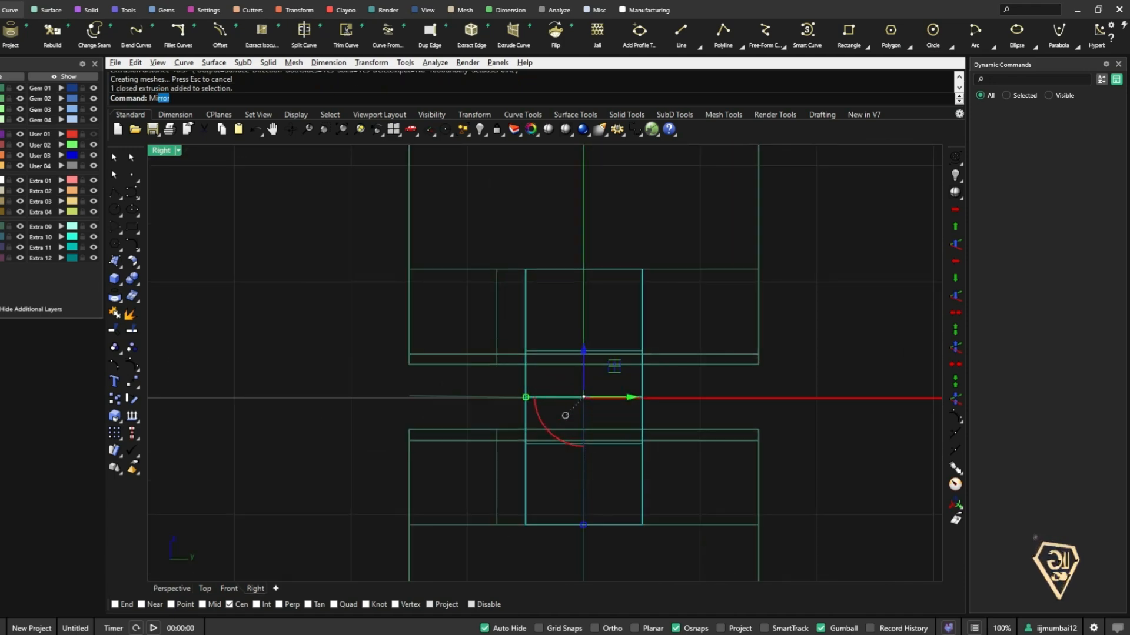
pyautogui.press('Return')
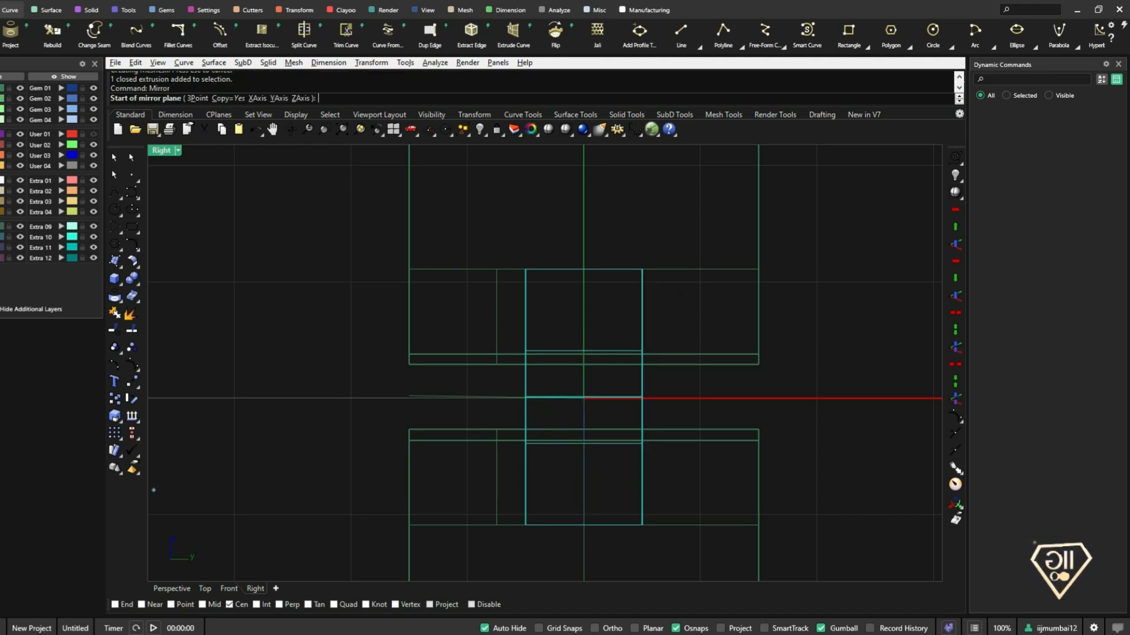
pyautogui.click(230, 604)
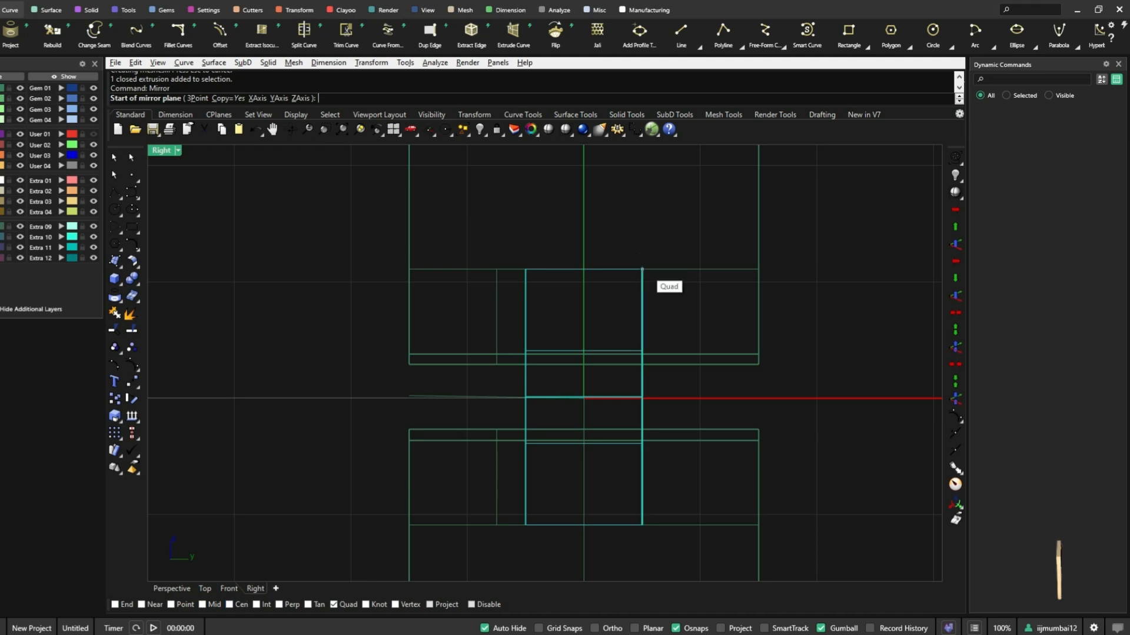
pyautogui.click(642, 269)
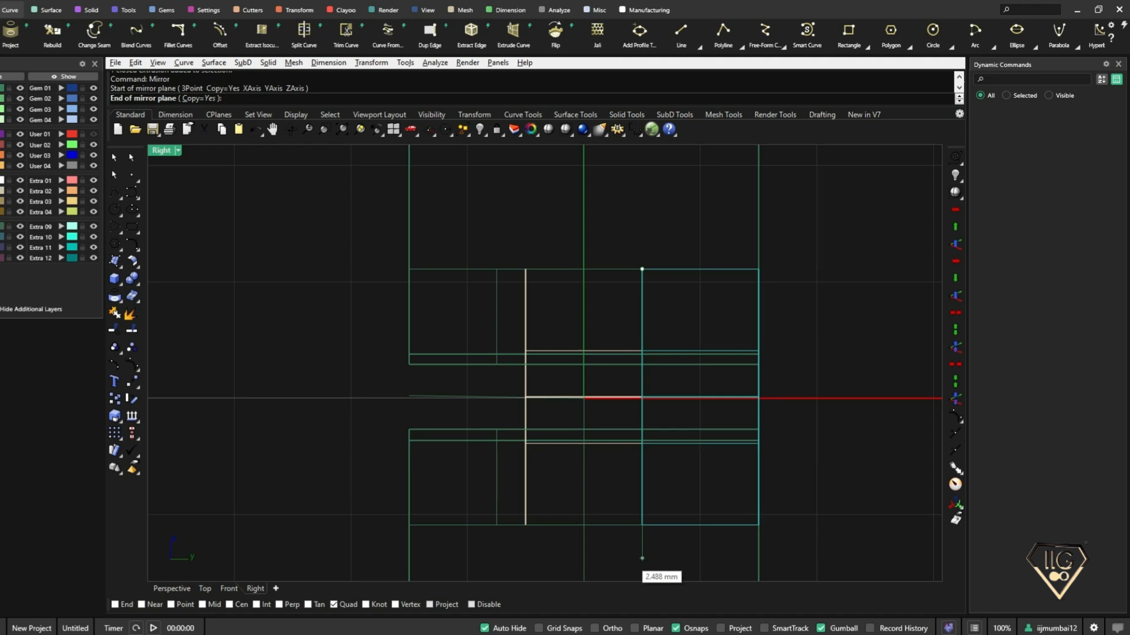
pyautogui.click(642, 558)
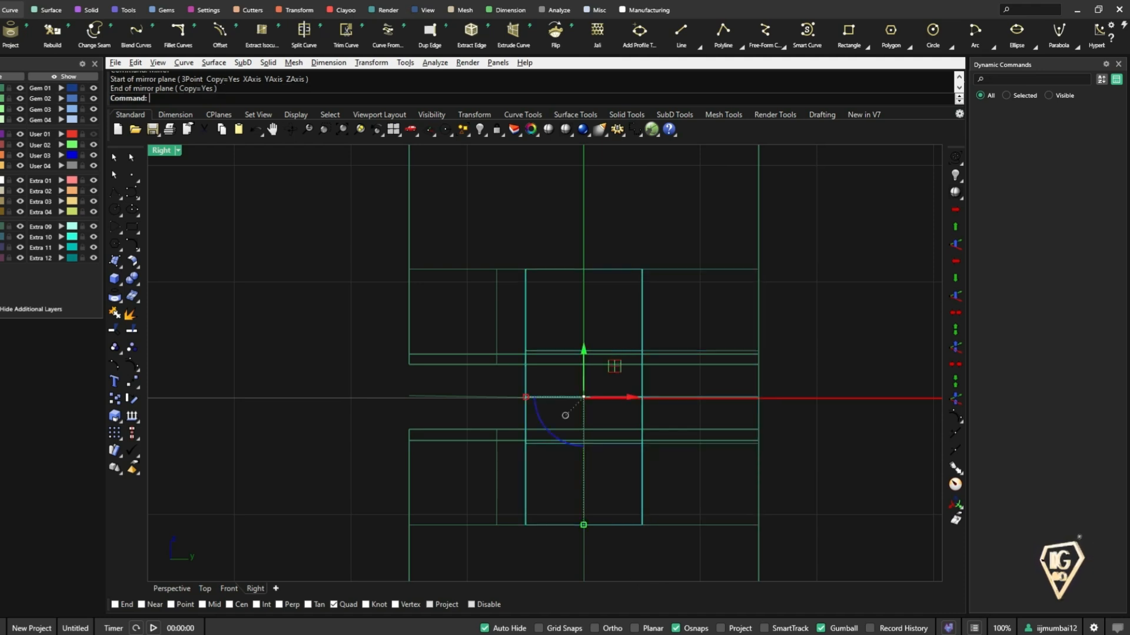
# - Mirror the outer knuckle ring about the vertical plane through origin 0 to copy it to the band's opposite side
pyautogui.click(712, 525)
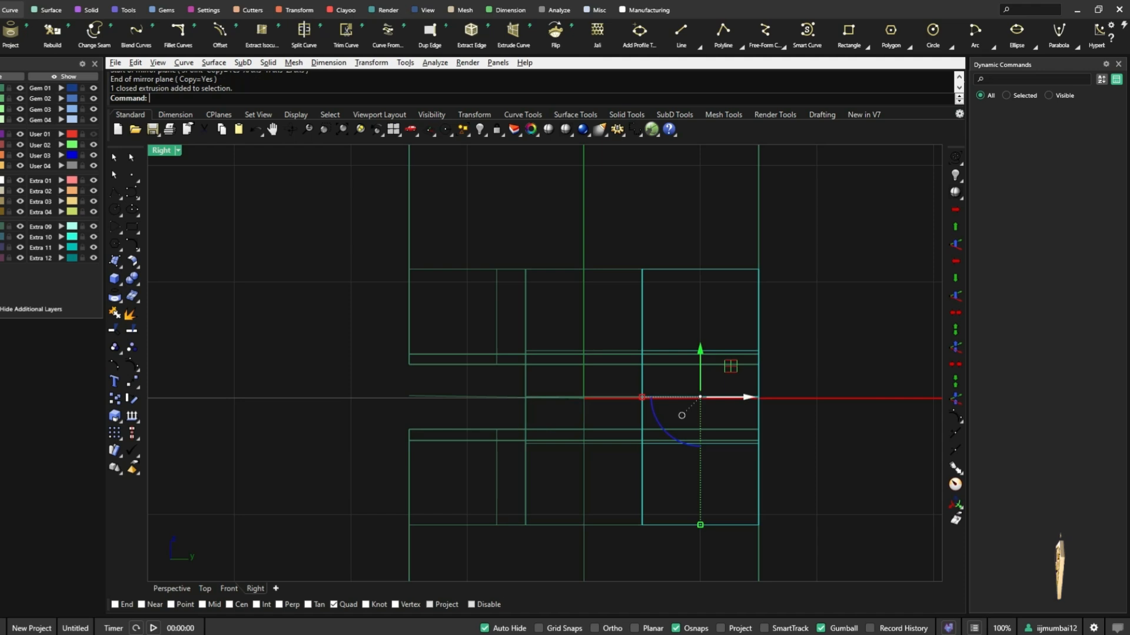
pyautogui.write('mirror')
pyautogui.press('Return')
pyautogui.write('0')
pyautogui.press('Return')
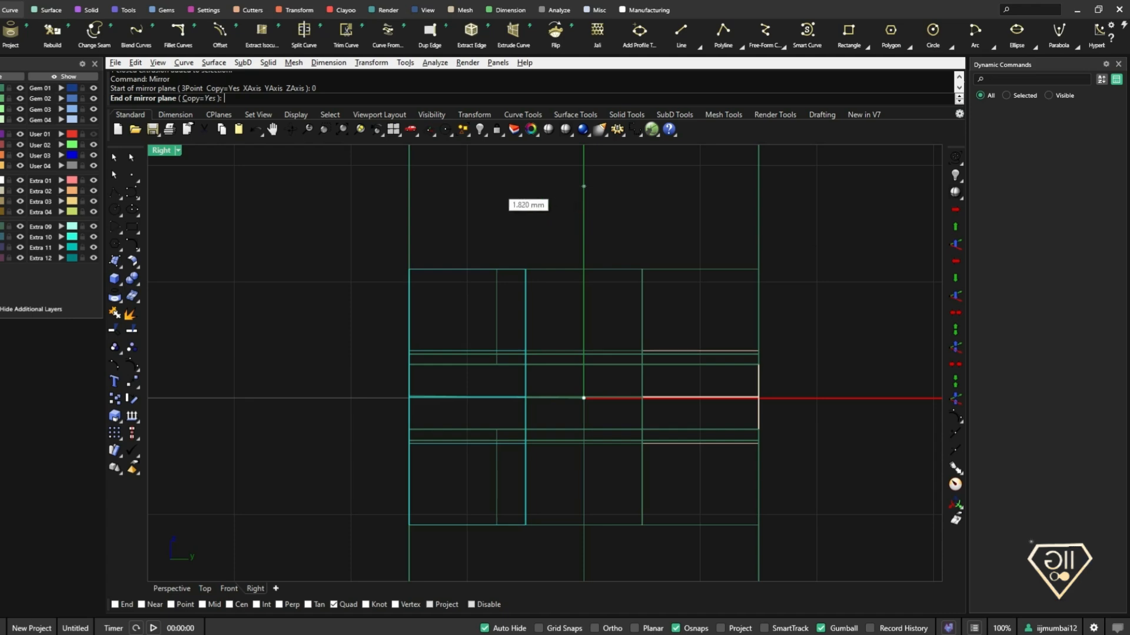
pyautogui.keyDown('shift'); pyautogui.click(502, 191); pyautogui.keyUp('shift')
pyautogui.press('Escape')
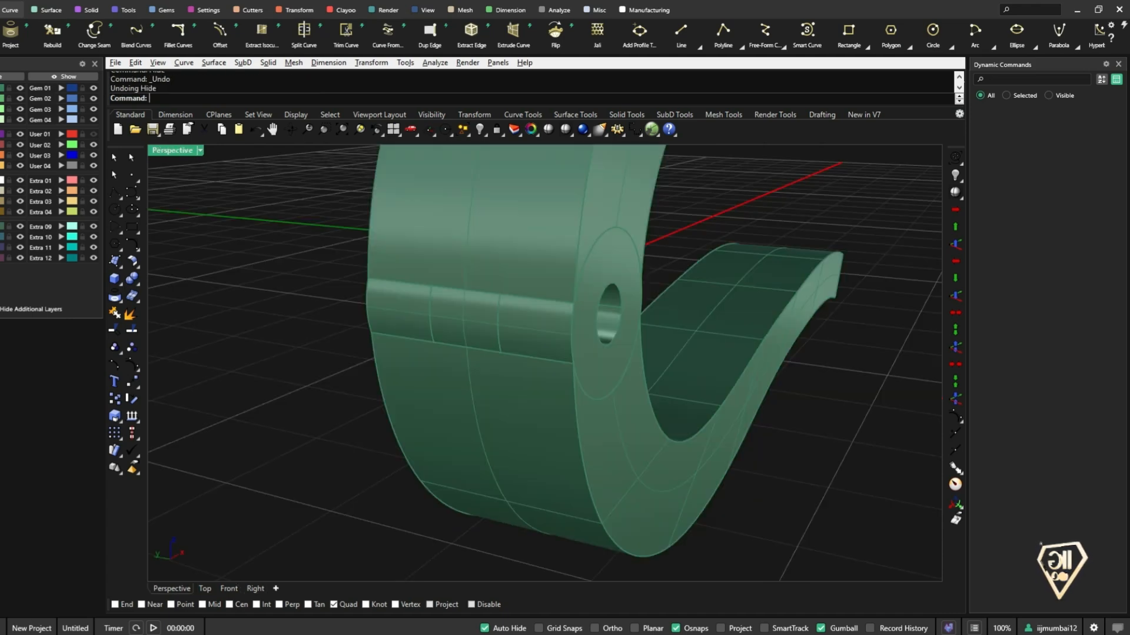
# - Run Hide on the objects windowed around the hinge knuckle and inspect the band's bend in the Perspective view
pyautogui.moveTo(588, 353)
pyautogui.mouseDown(button='right')
pyautogui.moveTo(523, 371)
pyautogui.moveTo(465, 442)
pyautogui.moveTo(482, 317)
pyautogui.moveTo(524, 400)
pyautogui.mouseUp(button='right')
pyautogui.moveTo(553, 264); pyautogui.dragTo(693, 467)
pyautogui.hotkey('ctrl', 'h')
pyautogui.moveTo(624, 353); pyautogui.dragTo(553, 395, button='right')
pyautogui.press('Escape')
pyautogui.scroll(-9, 580, 282)
pyautogui.moveTo(580, 282); pyautogui.dragTo(556, 406, button='right')
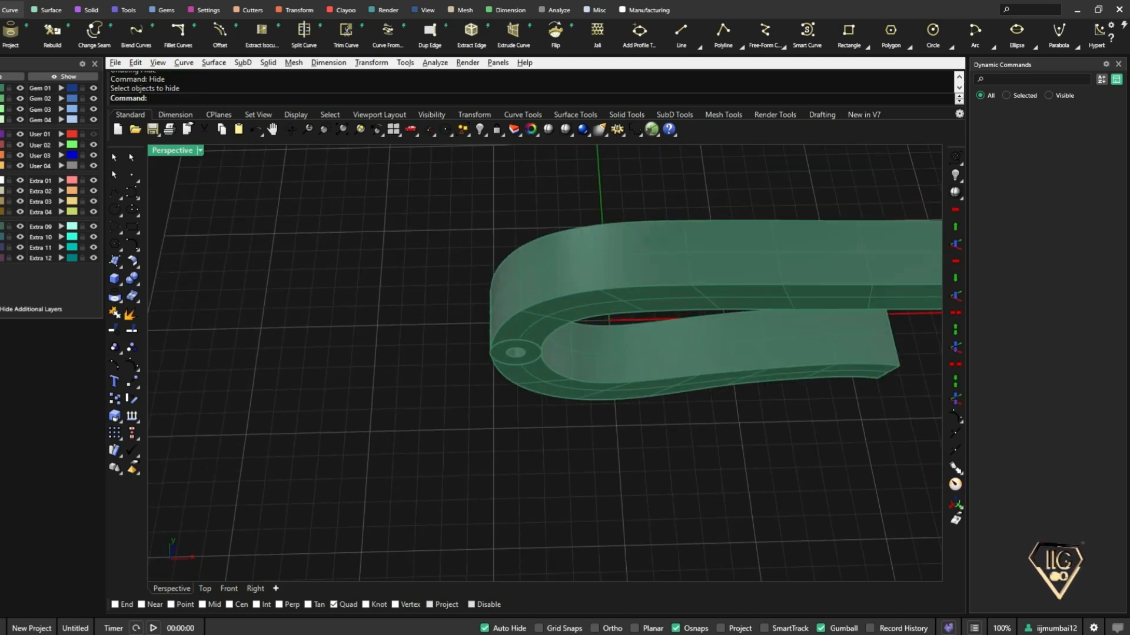
# - Show the band in the Top view with the Shaded display mode
pyautogui.click(205, 589)
pyautogui.scroll(-6, 603, 333)
pyautogui.moveTo(603, 332); pyautogui.dragTo(400, 360, button='right')
pyautogui.click(173, 150)
pyautogui.click(194, 66)
pyautogui.scroll(3, 472, 391)
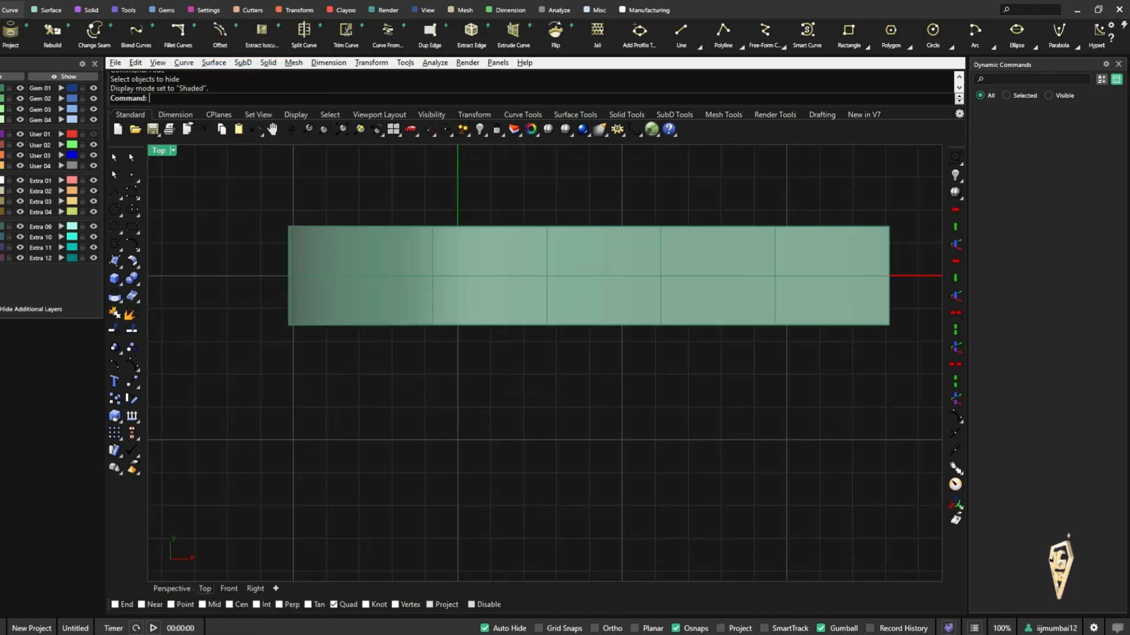
# - Duplicate the two long outer edges of the band's top face with DupEdge in the Top view
pyautogui.click(572, 293)
pyautogui.press('Escape')
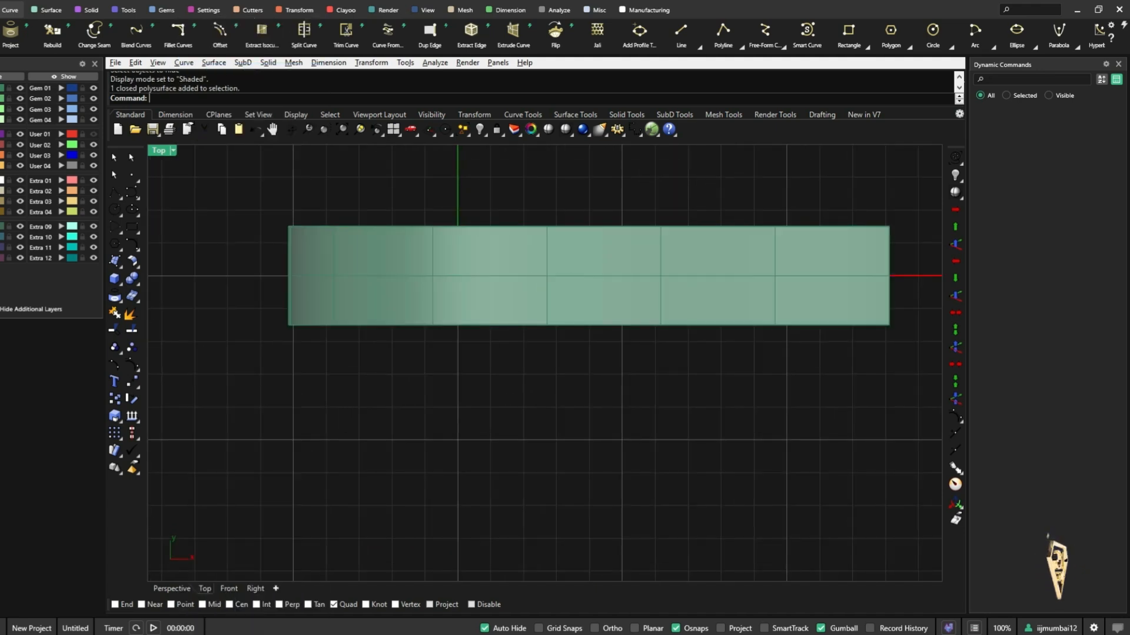
pyautogui.write('DupEdge')
pyautogui.press('Return')
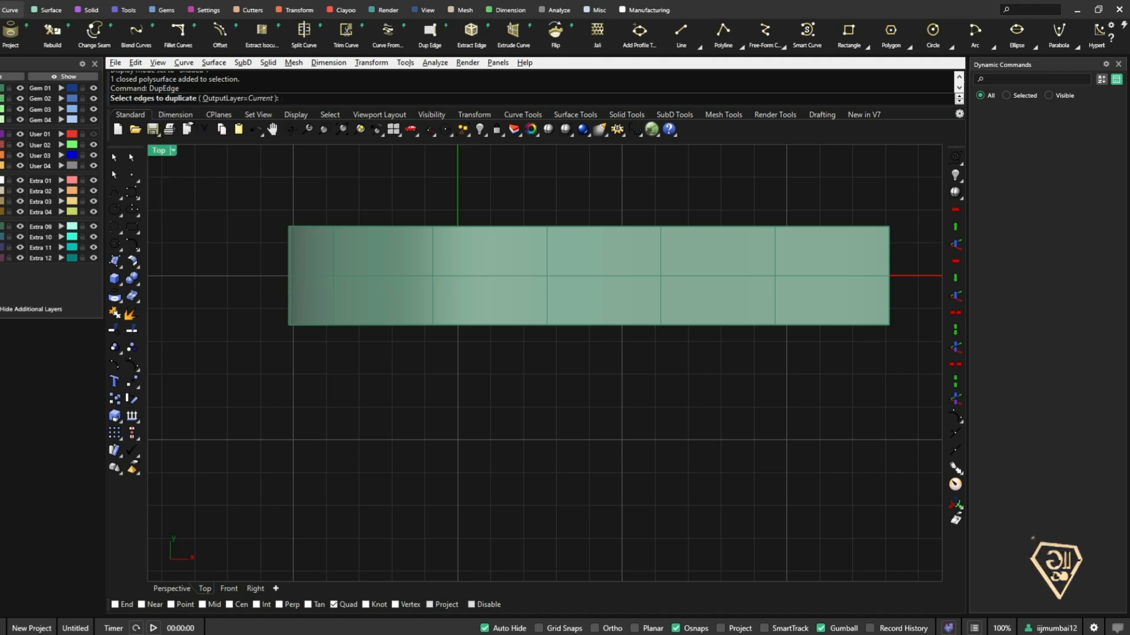
pyautogui.click(588, 325)
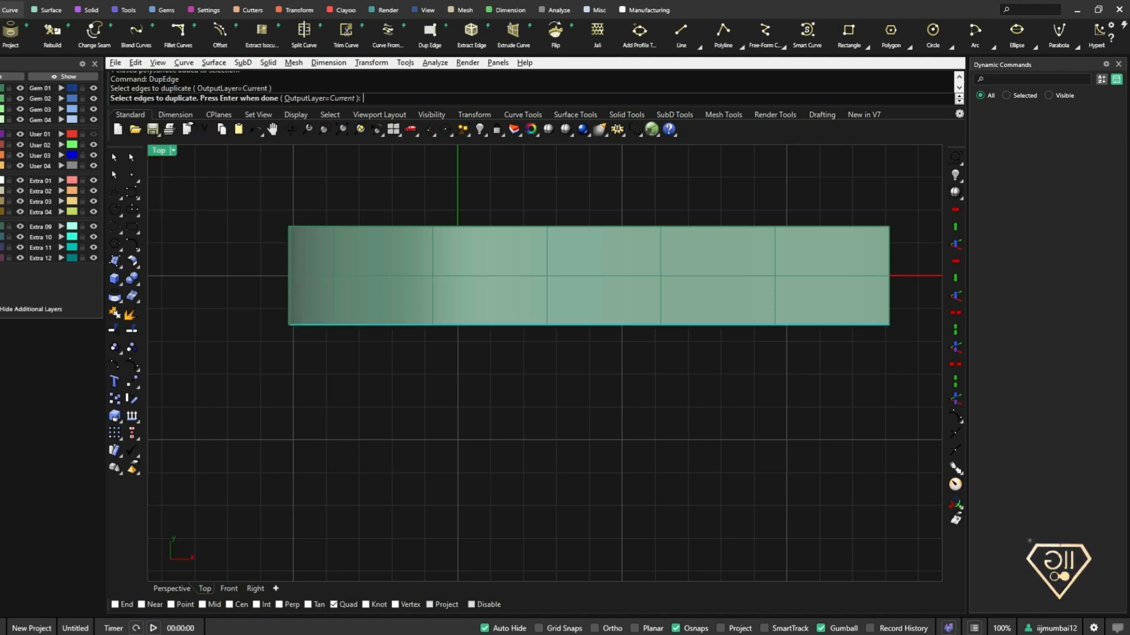
pyautogui.click(588, 226)
pyautogui.press('Return')
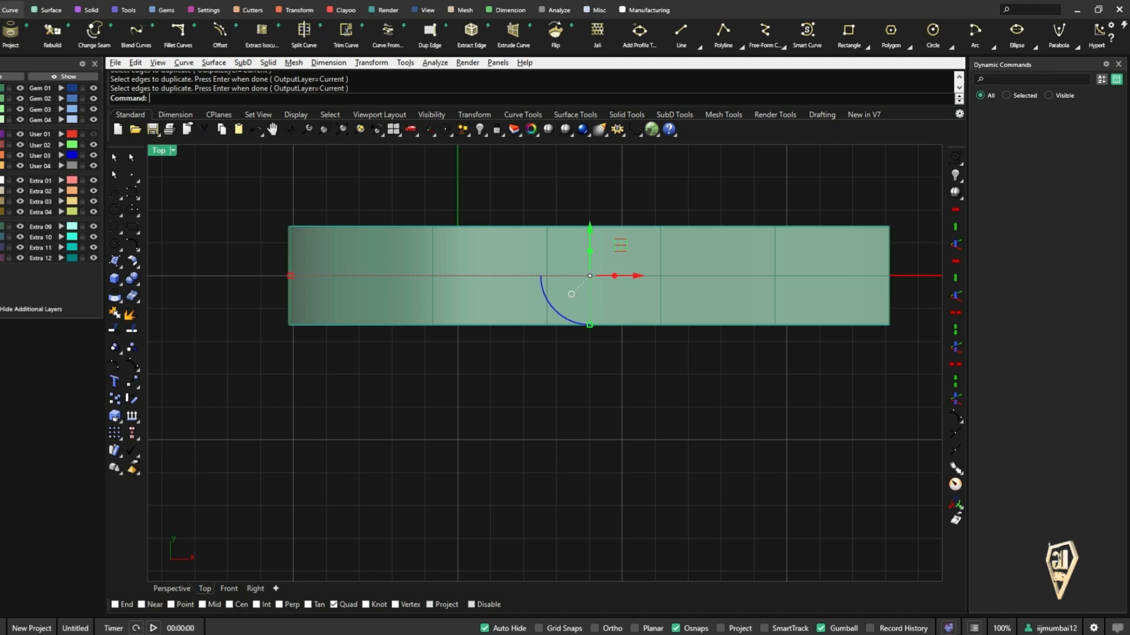
pyautogui.press('Escape')
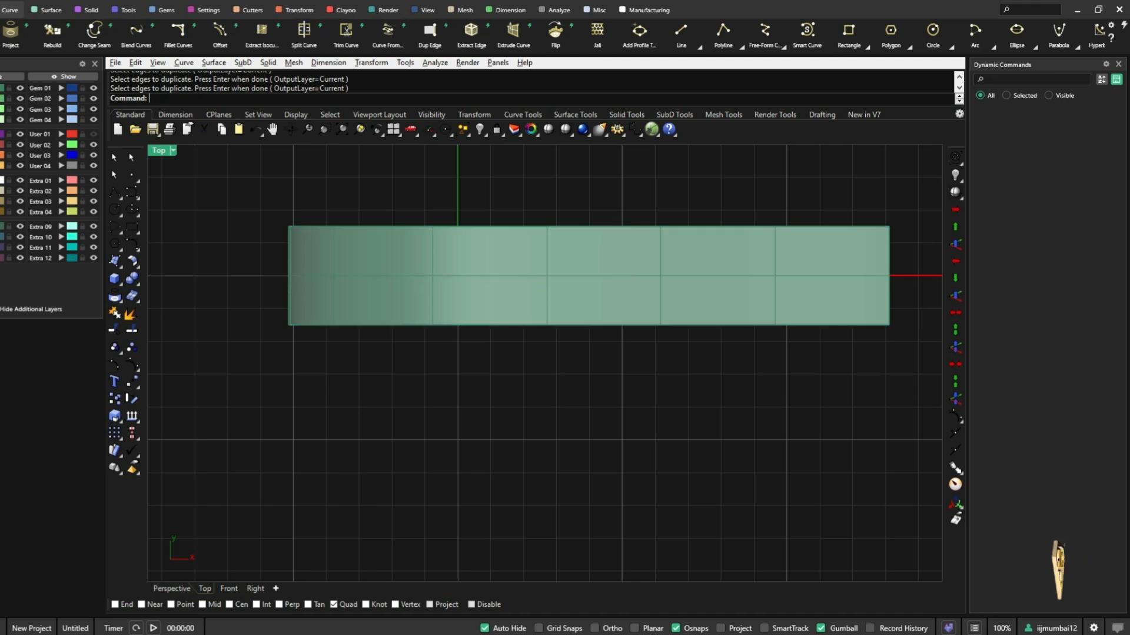
# - Offset the lower duplicated edge curve 0.75 mm inward on the band's top surface with OffsetCrvOnSrf, flipping the direction
pyautogui.click(581, 326)
pyautogui.click(603, 353)
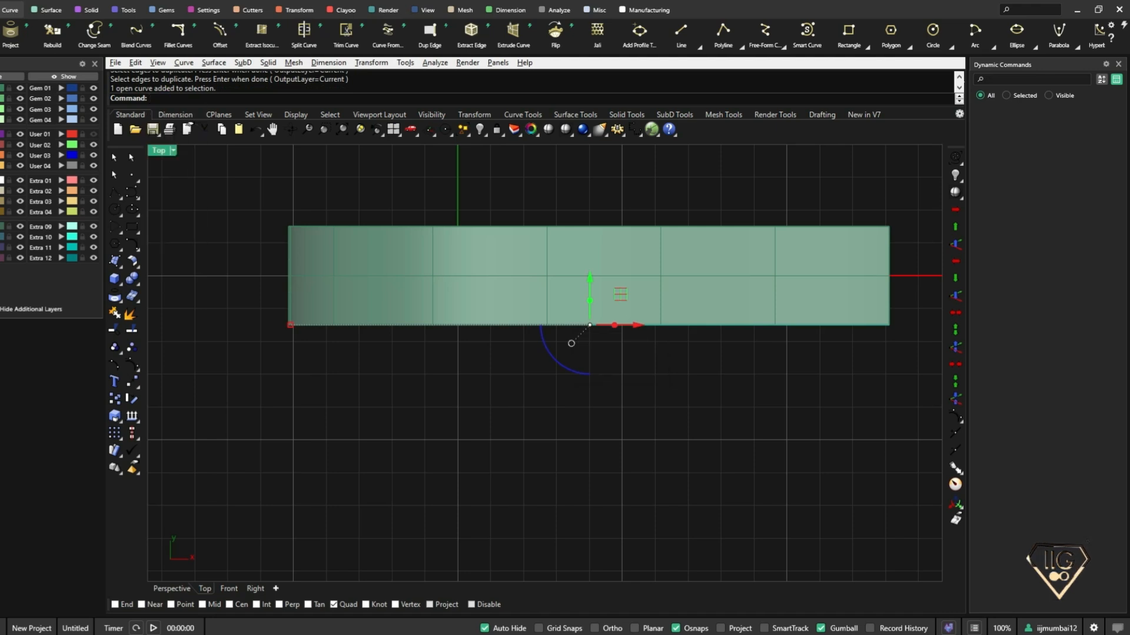
pyautogui.write('Offse')
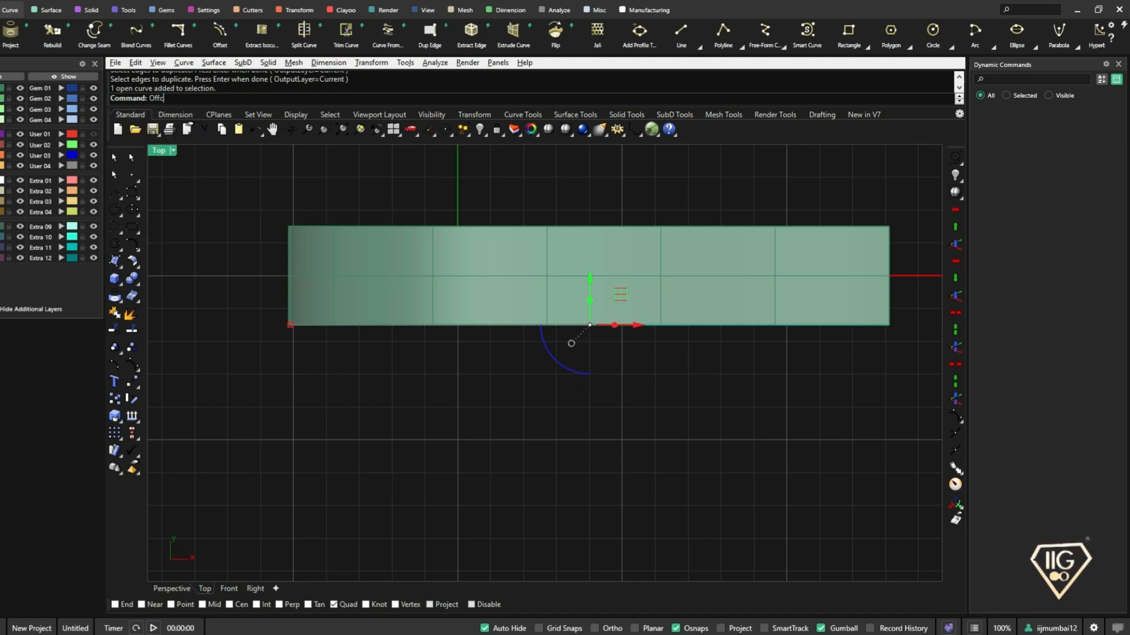
pyautogui.write('tCrvOnSrf')
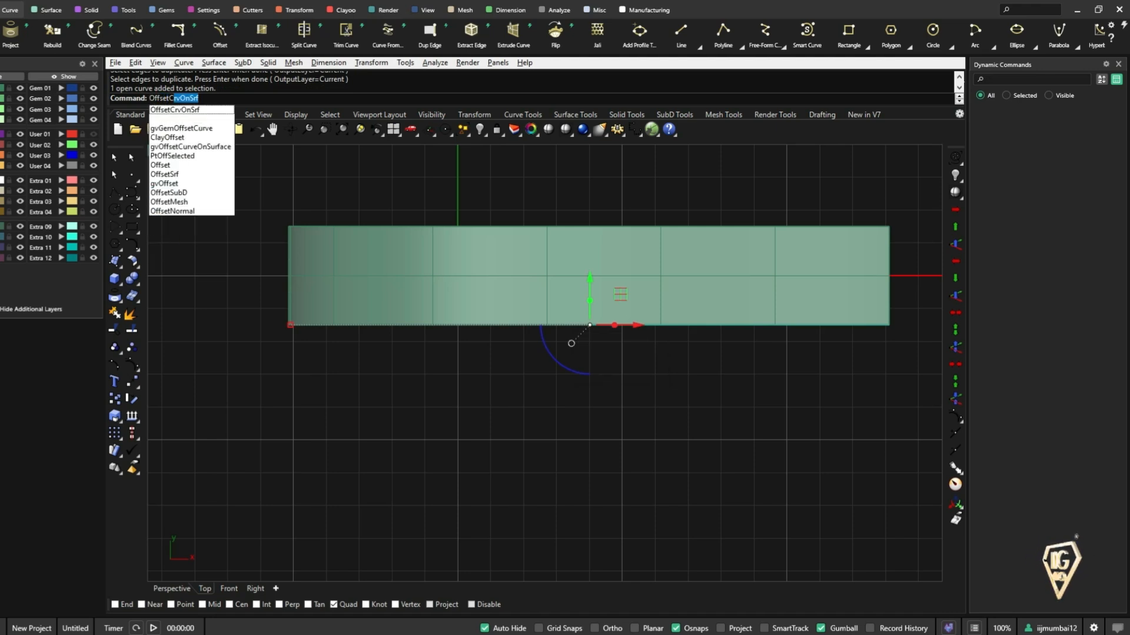
pyautogui.press('Return')
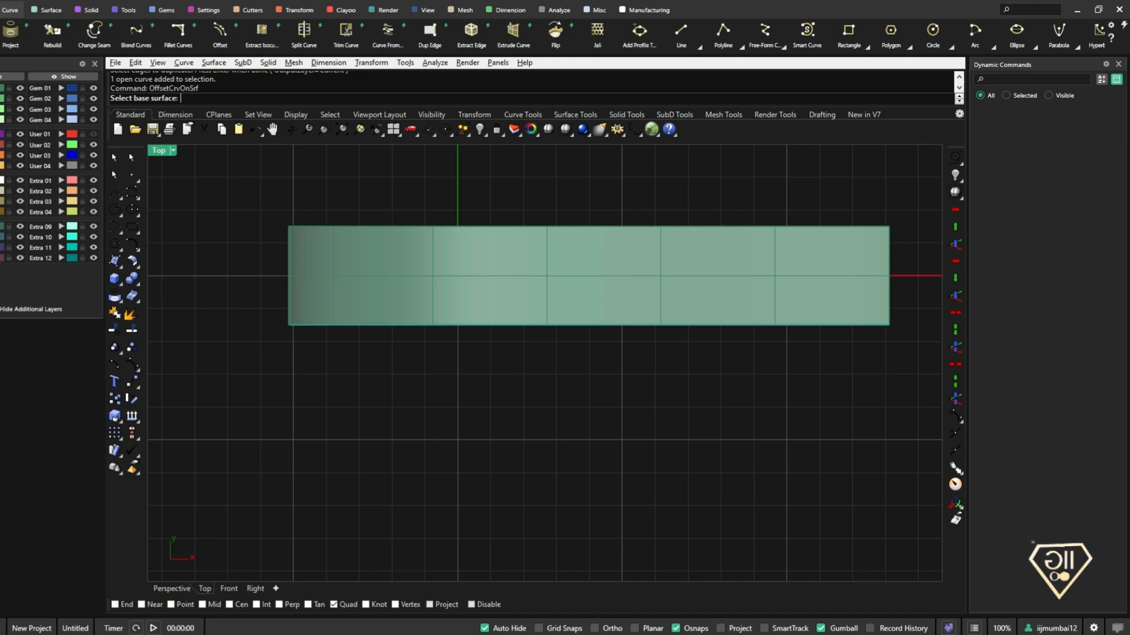
pyautogui.click(588, 276)
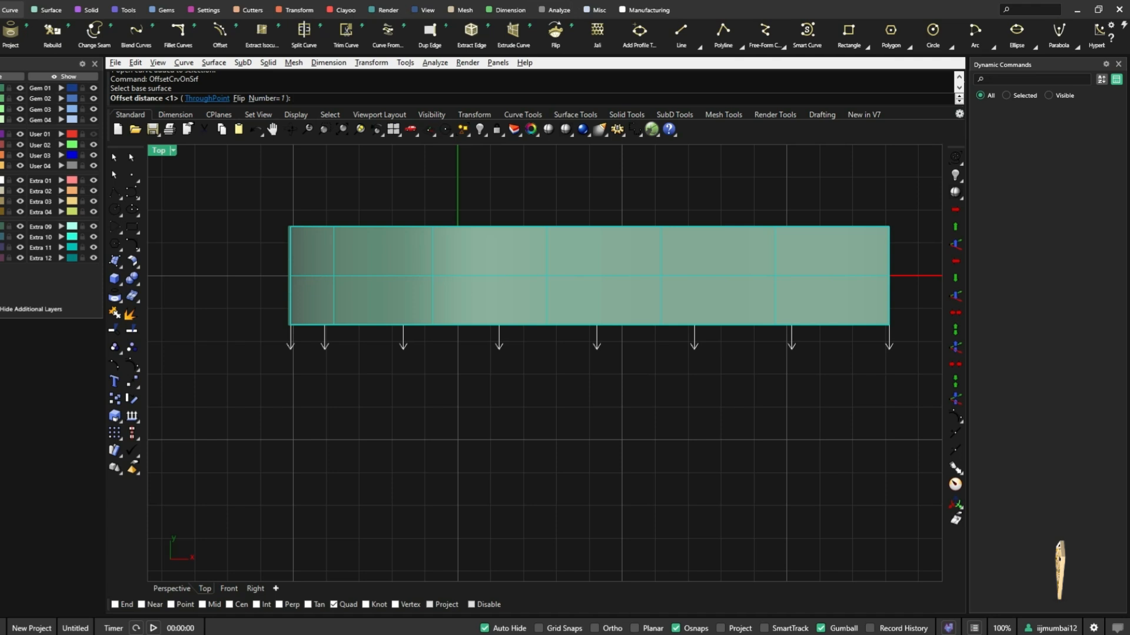
pyautogui.click(239, 98)
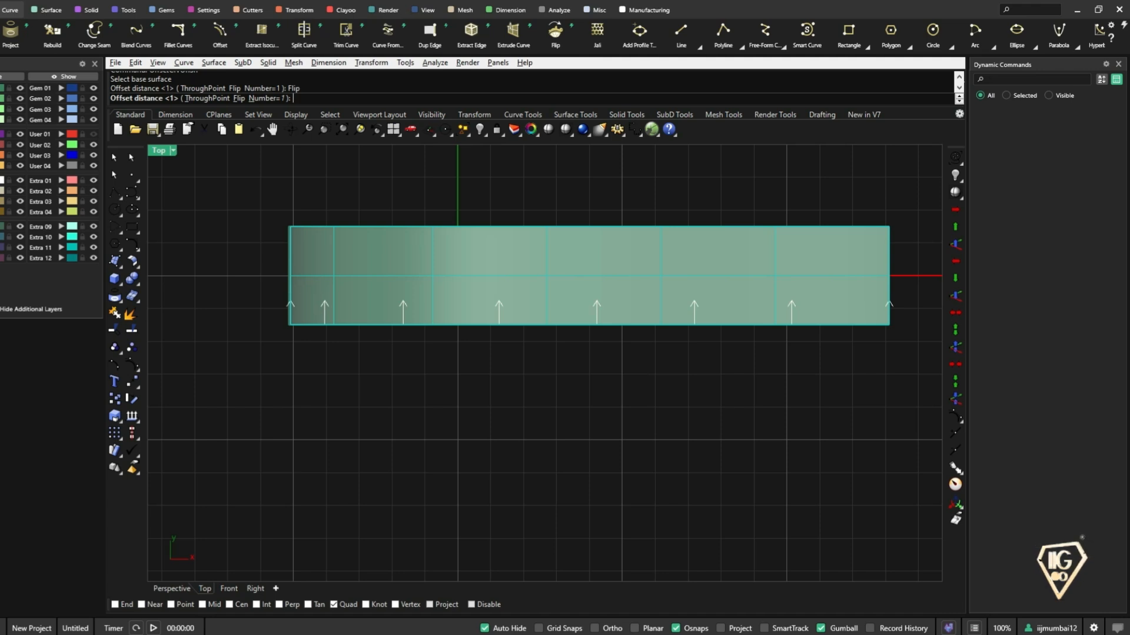
pyautogui.write('0.75')
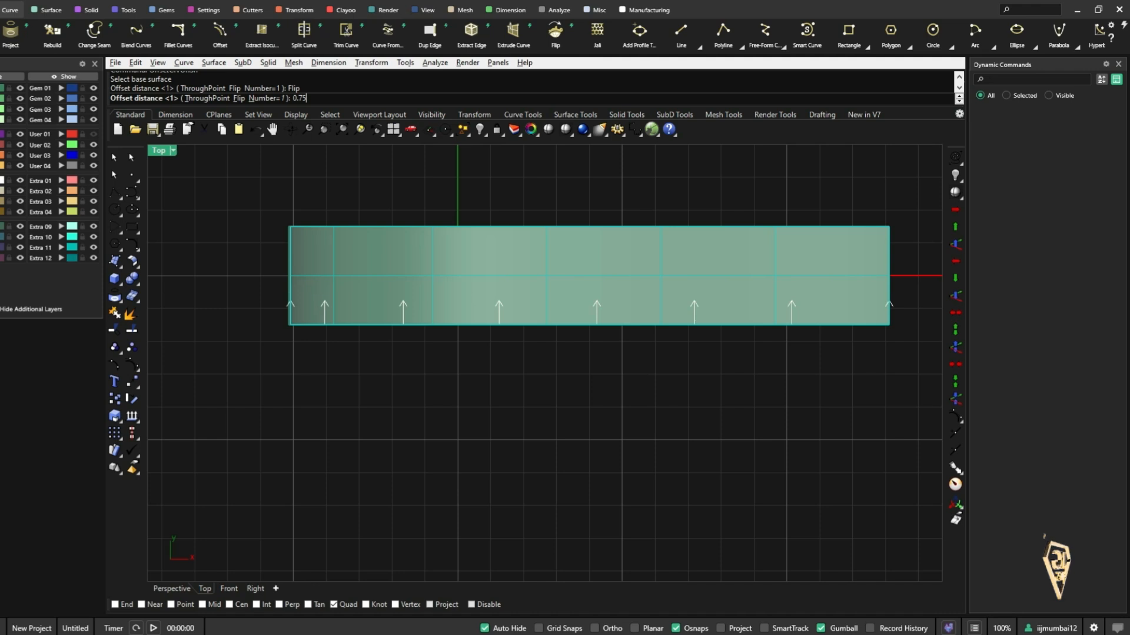
pyautogui.press('Return')
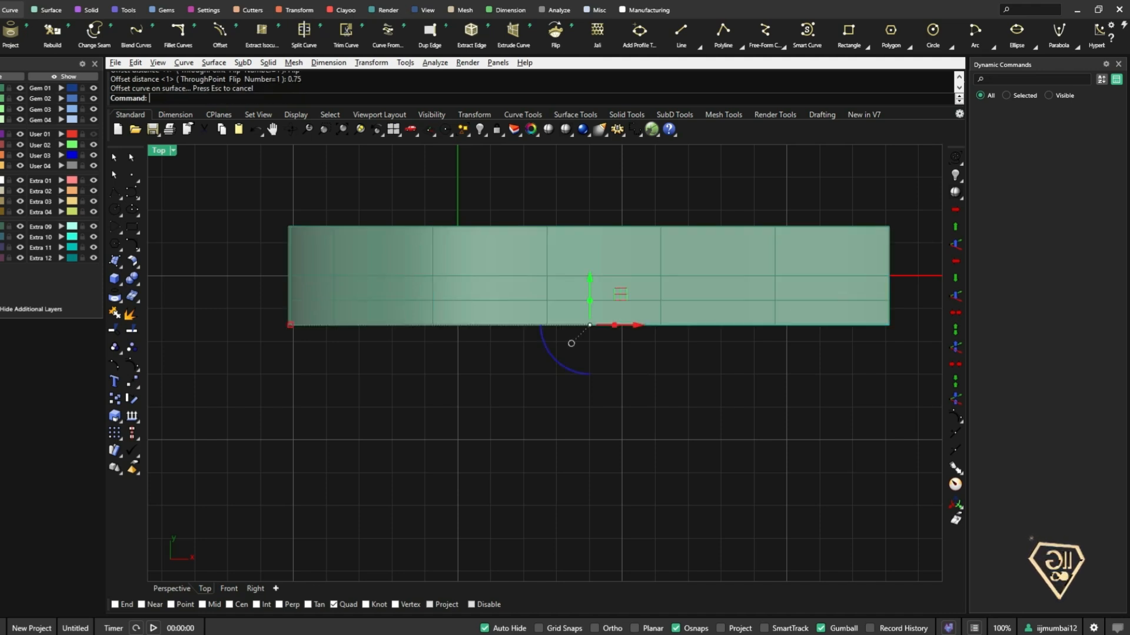
# - Offset the upper duplicated edge curve 0.75 mm inward on the same surface and delete the original edge curve
pyautogui.click(635, 227)
pyautogui.click(677, 257)
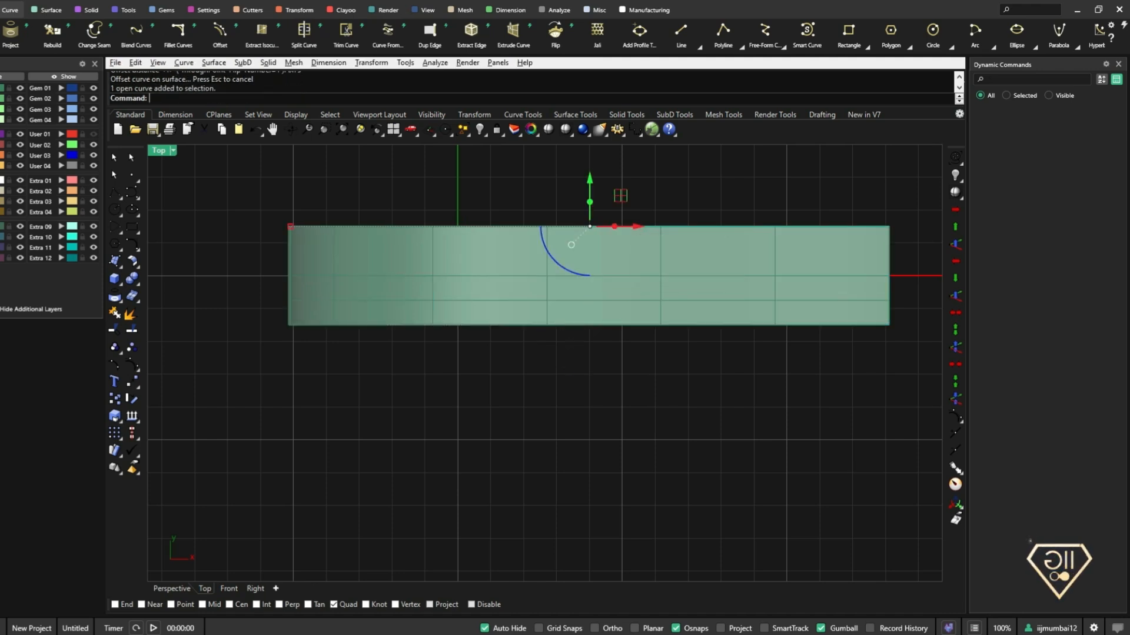
pyautogui.press('Return')
pyautogui.click(660, 276)
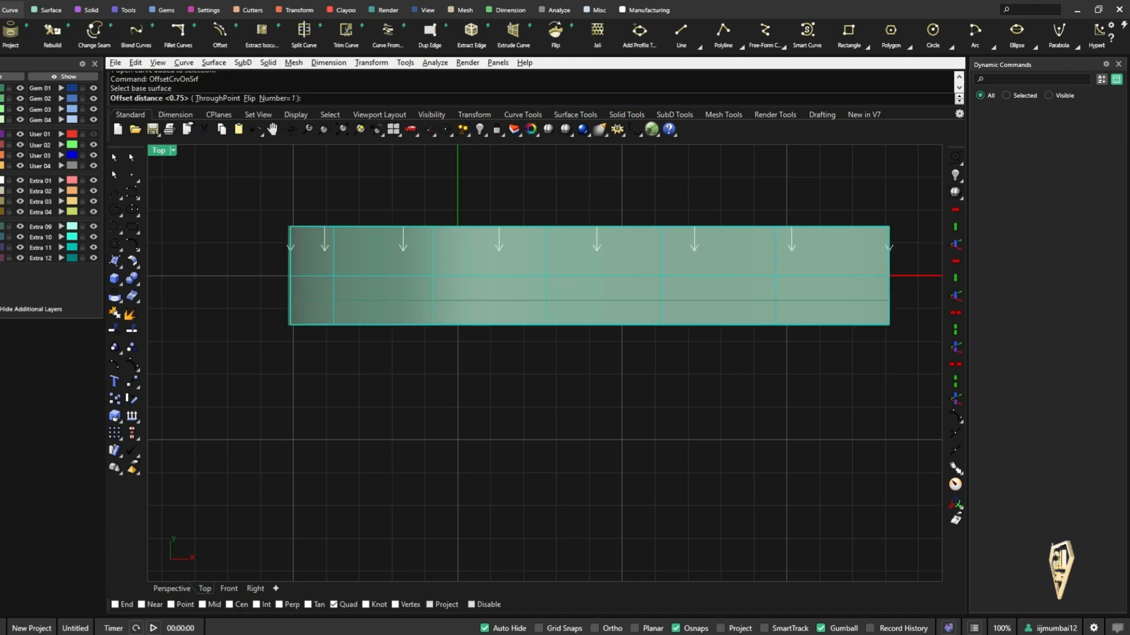
pyautogui.press('Return')
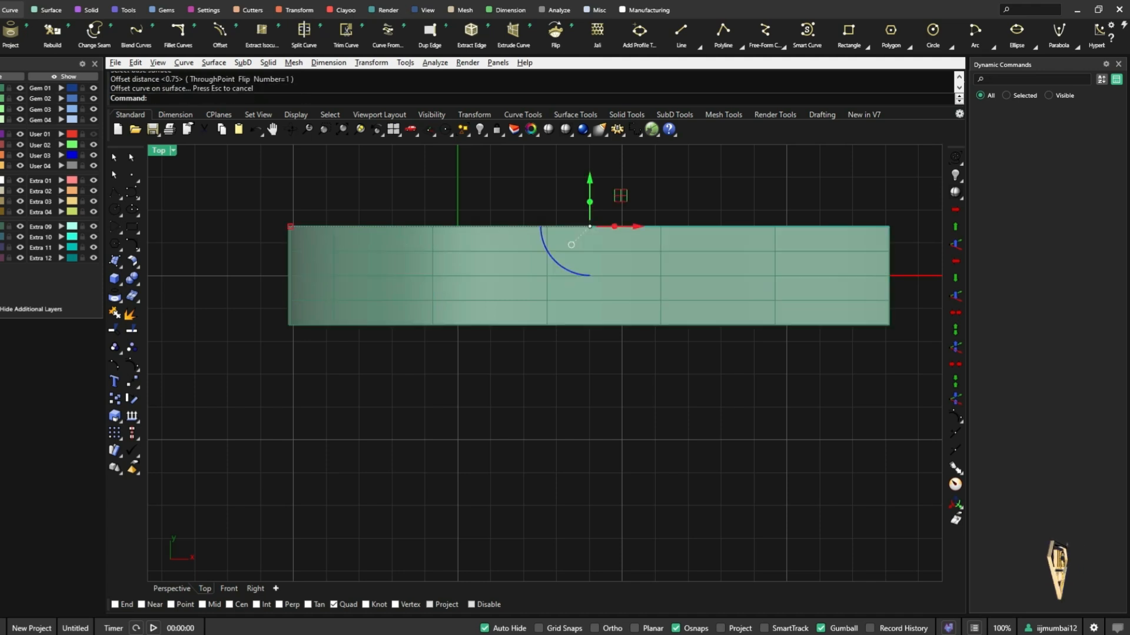
pyautogui.press('Delete')
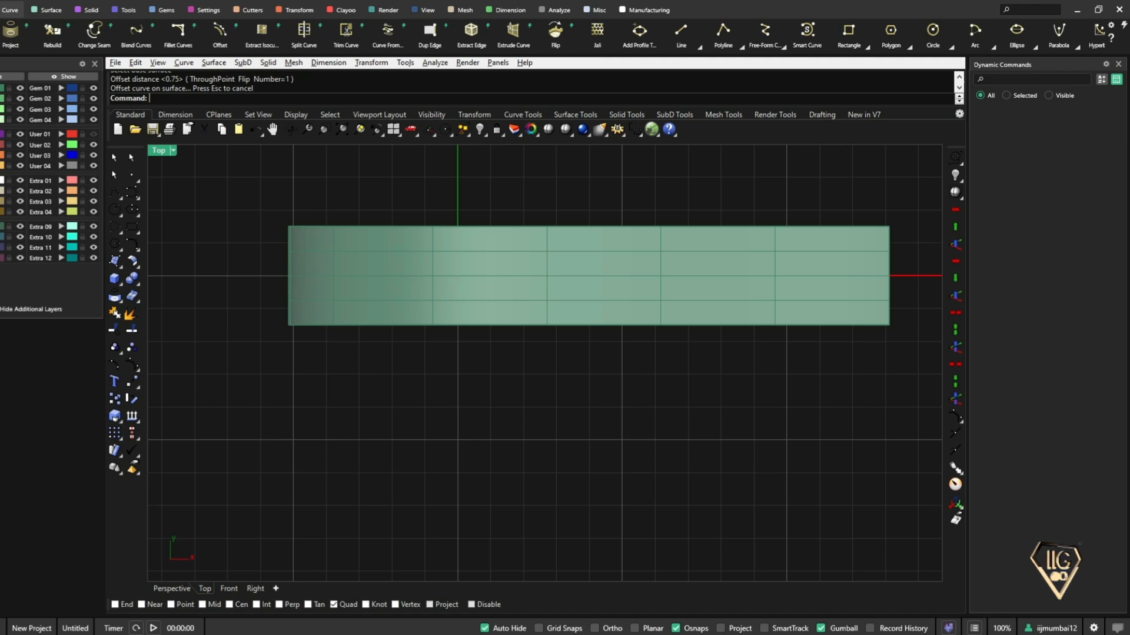
# - Start Gem on Curve on the lower offset curve with round diamonds, keeping the 1.30 mm size from the size list
pyautogui.click(641, 307)
pyautogui.click(677, 330)
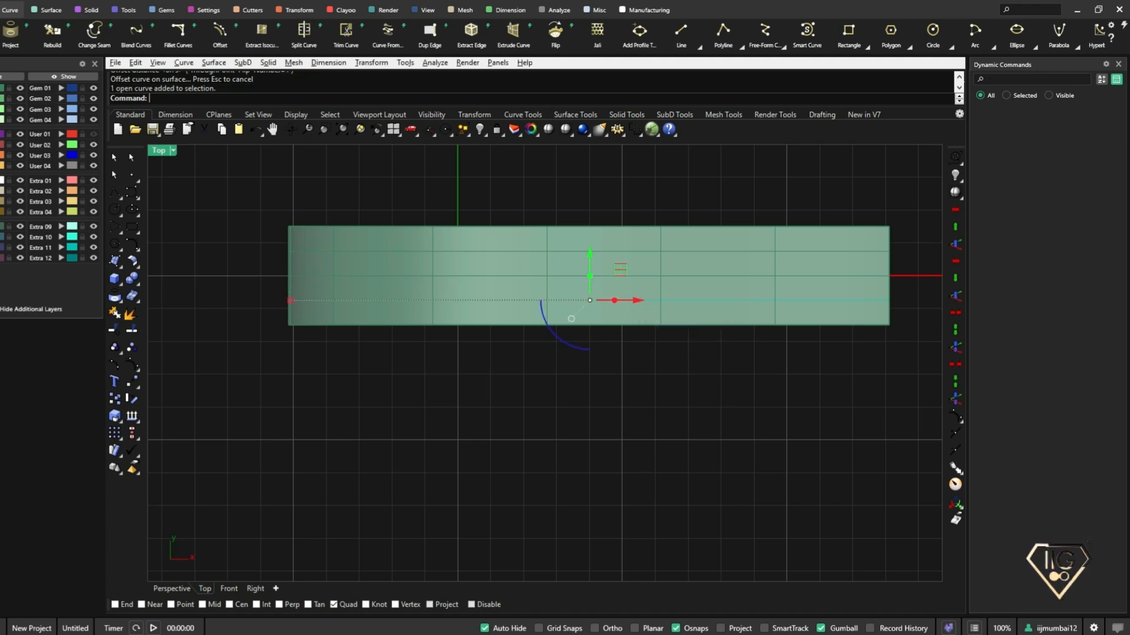
pyautogui.rightClick(680, 331)
pyautogui.click(719, 235)
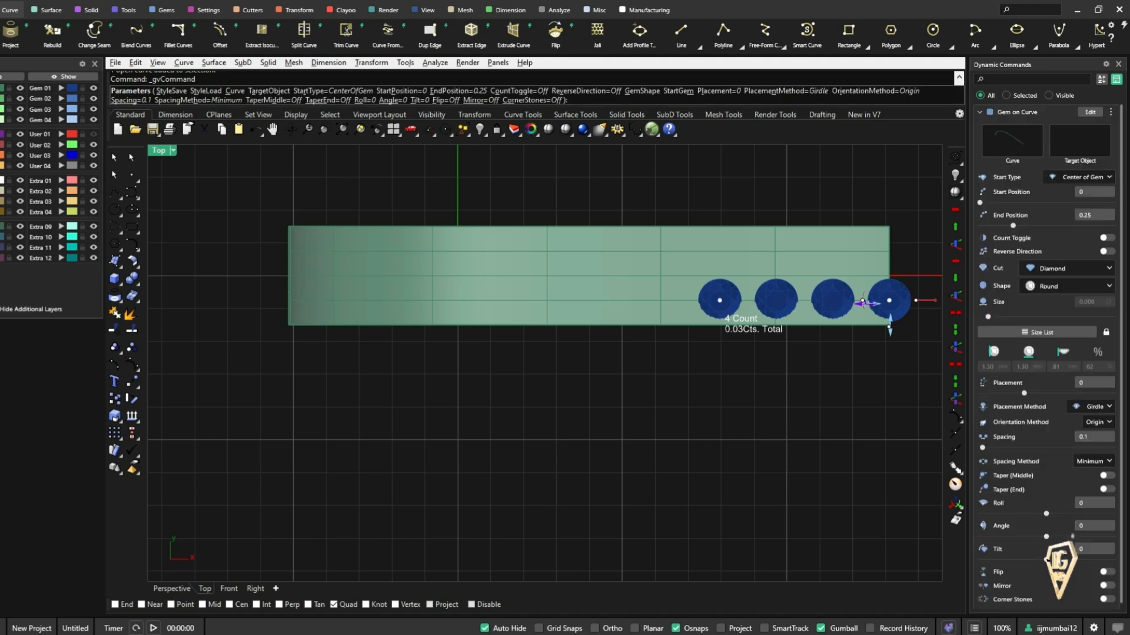
pyautogui.click(1042, 332)
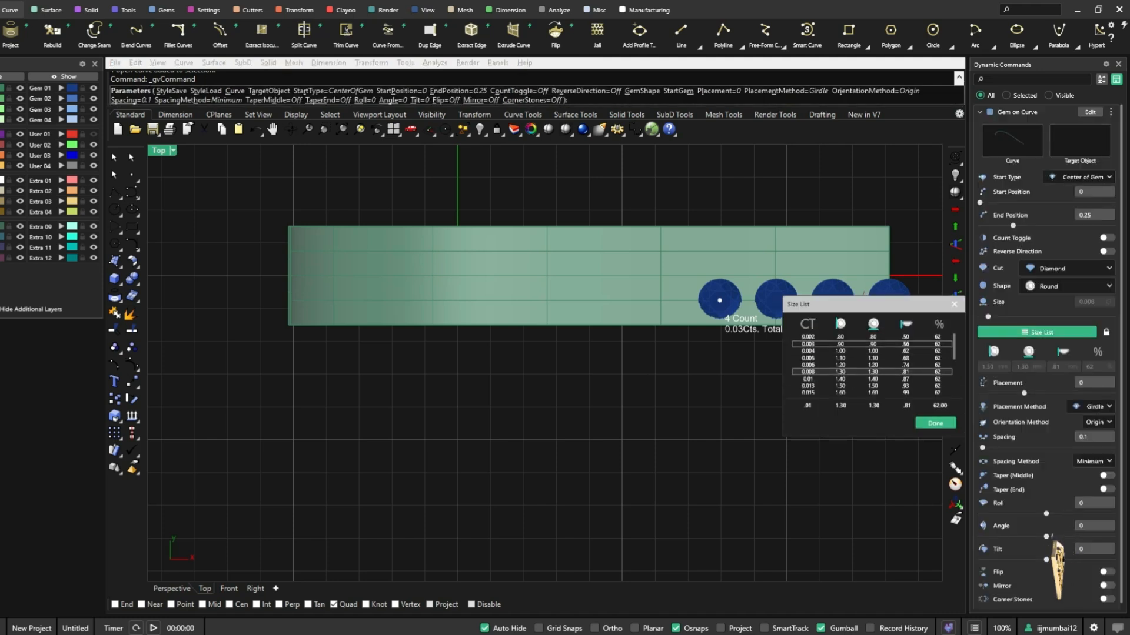
pyautogui.click(935, 423)
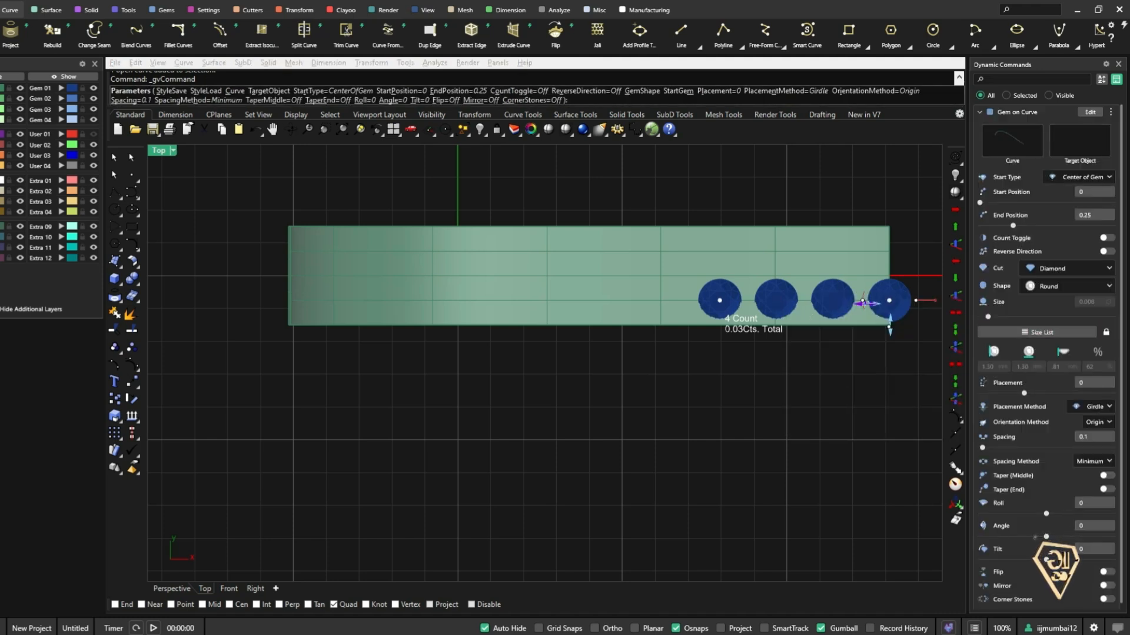
# - Set the gem row's start position to 0.068 and end position to 0.891, and place the diamonds along the curve
pyautogui.moveTo(915, 301); pyautogui.dragTo(869, 300)
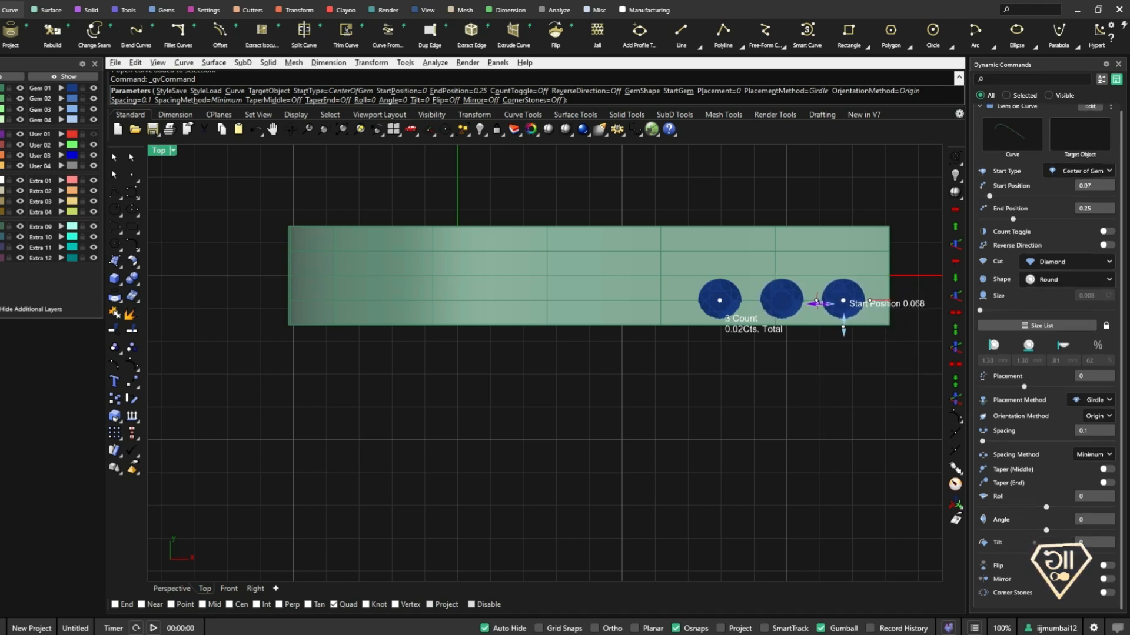
pyautogui.moveTo(719, 300); pyautogui.dragTo(312, 300)
pyautogui.press('Return')
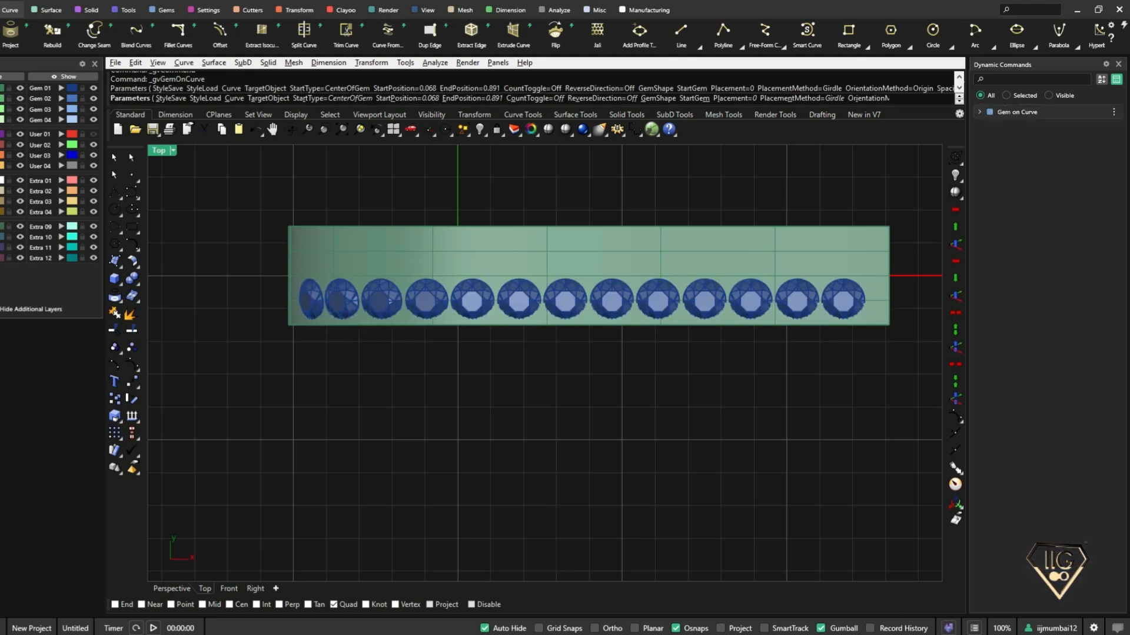
# - Start Prong Placer on the row of diamonds and set the prongs' height offset to 0.2
pyautogui.doubleClick(342, 300)
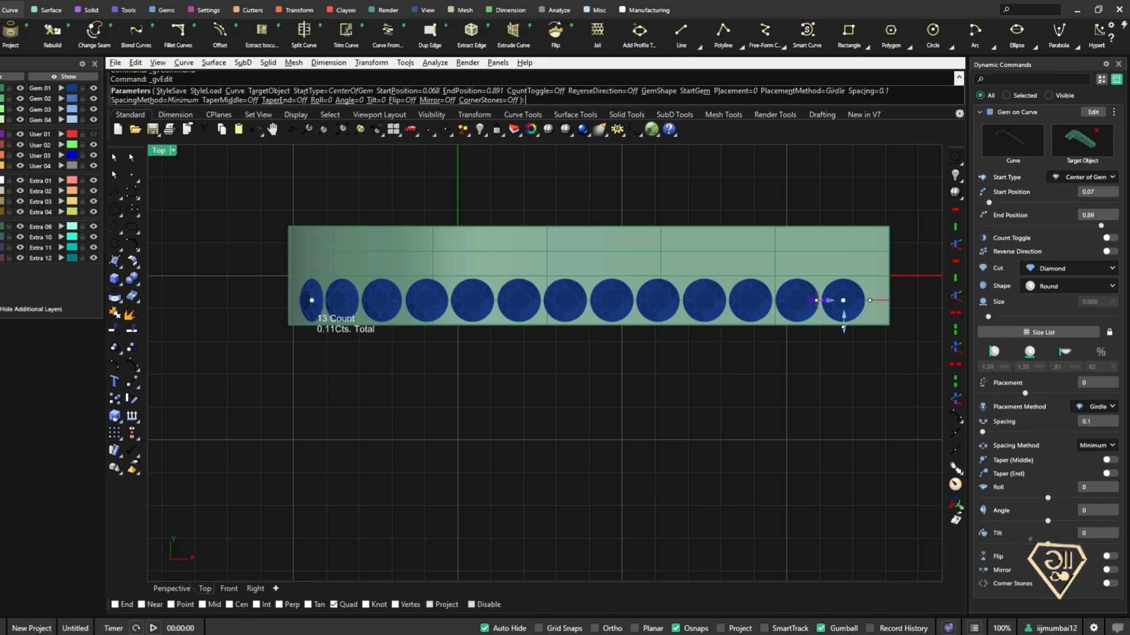
pyautogui.press('Return')
pyautogui.click(658, 301)
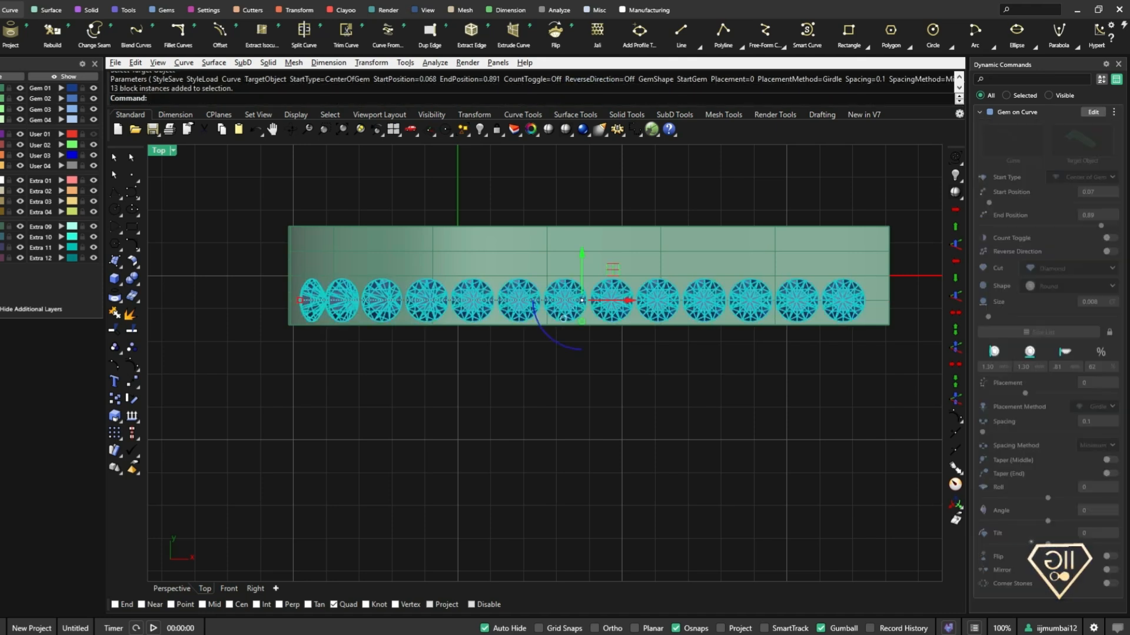
pyautogui.click(870, 372)
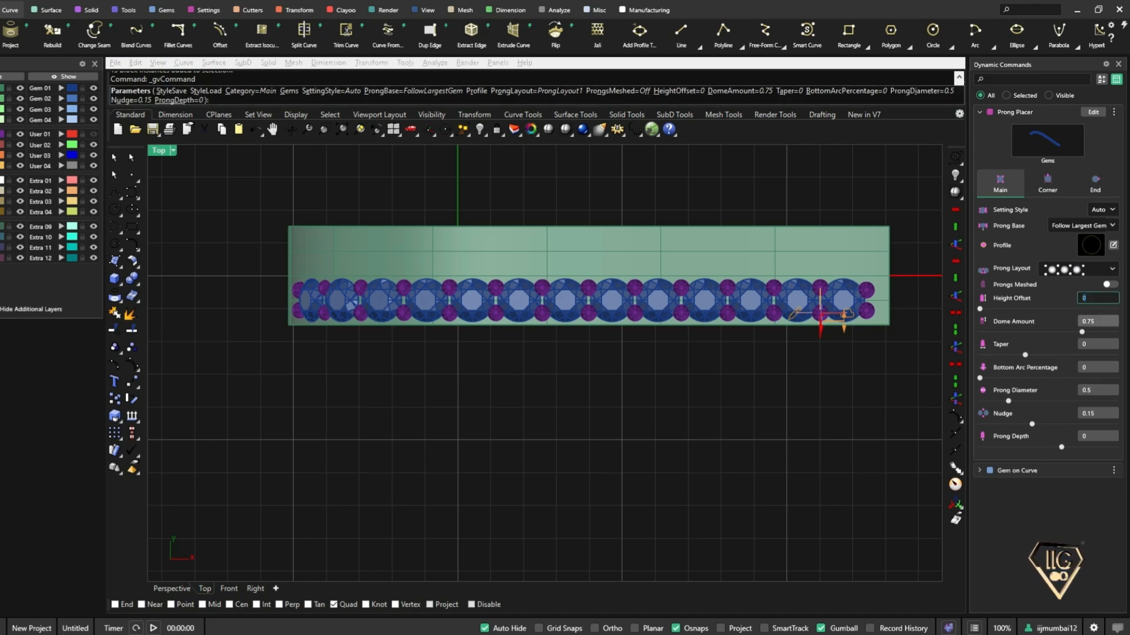
pyautogui.write('0.2')
pyautogui.press('Tab')
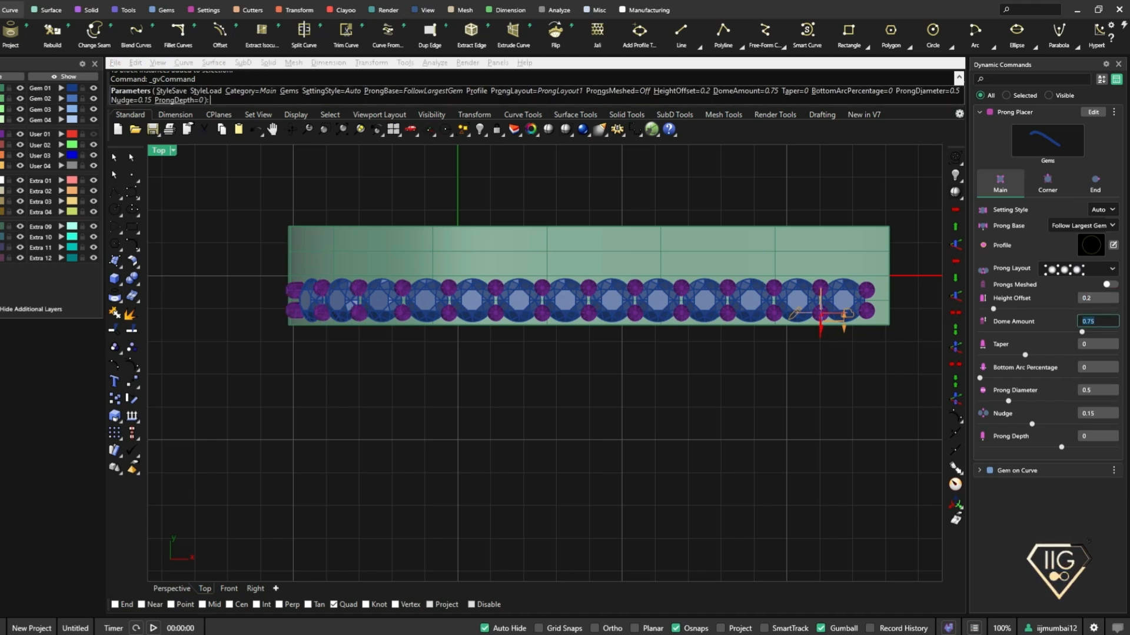
# - Set the end prongs' nudge to 0.08 and place the prongs along the gem row
pyautogui.click(1095, 184)
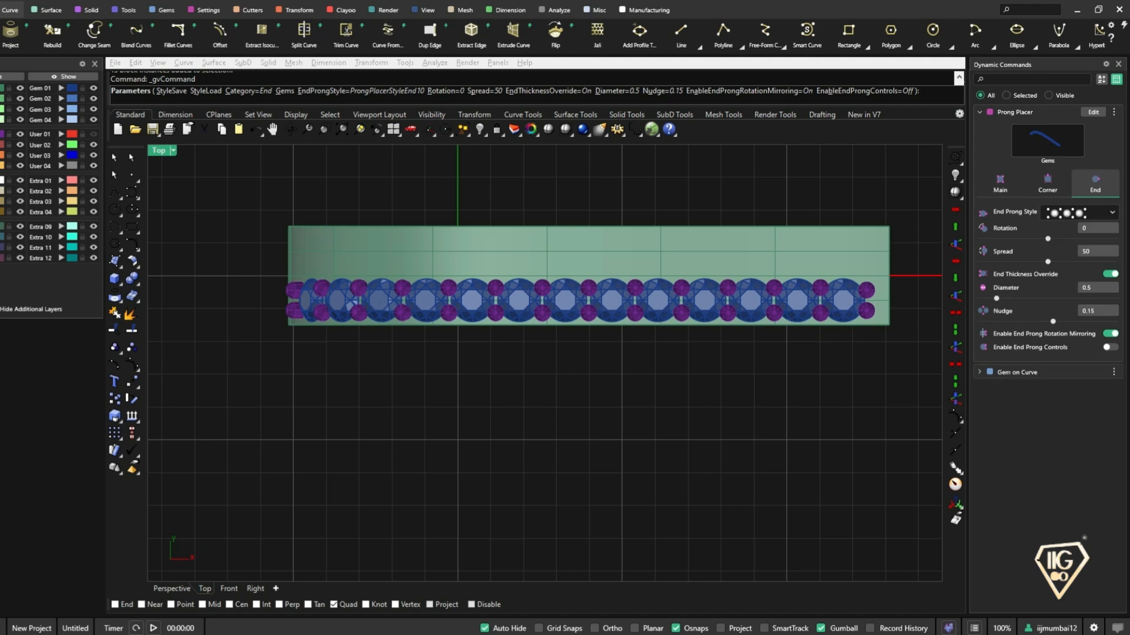
pyautogui.moveTo(1053, 321); pyautogui.dragTo(1051, 322)
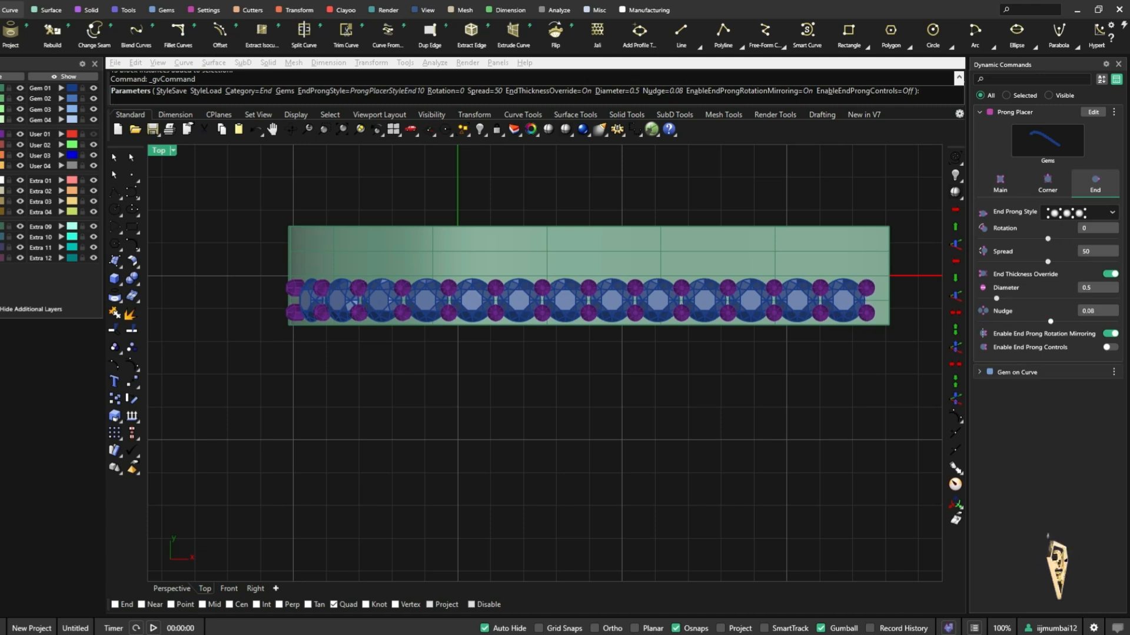
pyautogui.press('Return')
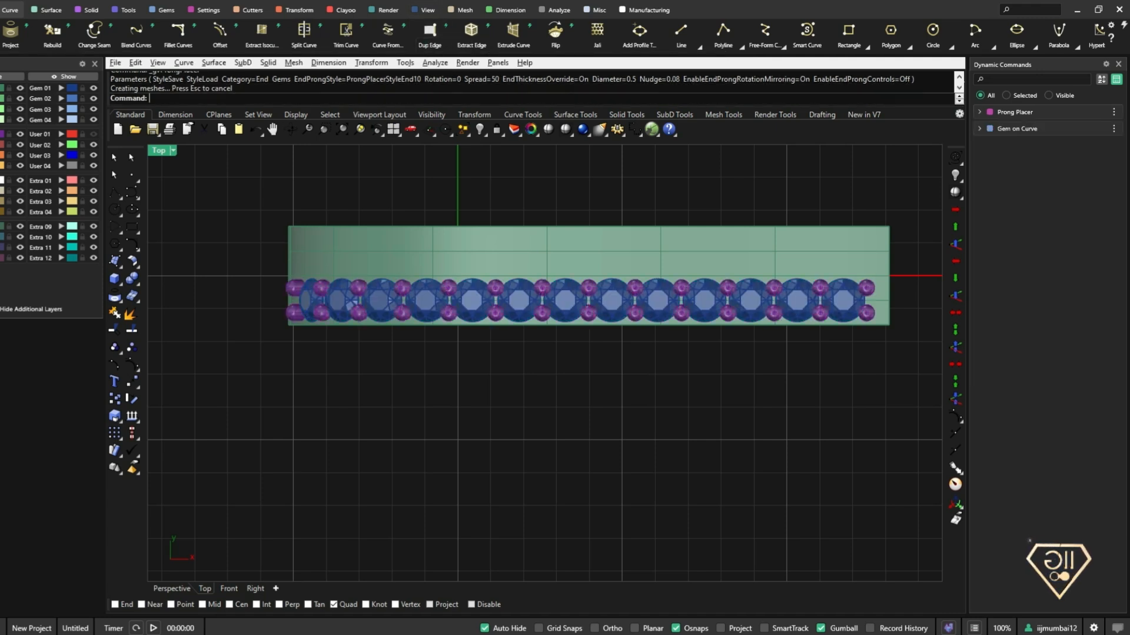
# - Mirror a copy of the gem row and its prongs across the X axis, starting the mirror plane at the origin
pyautogui.click(565, 306)
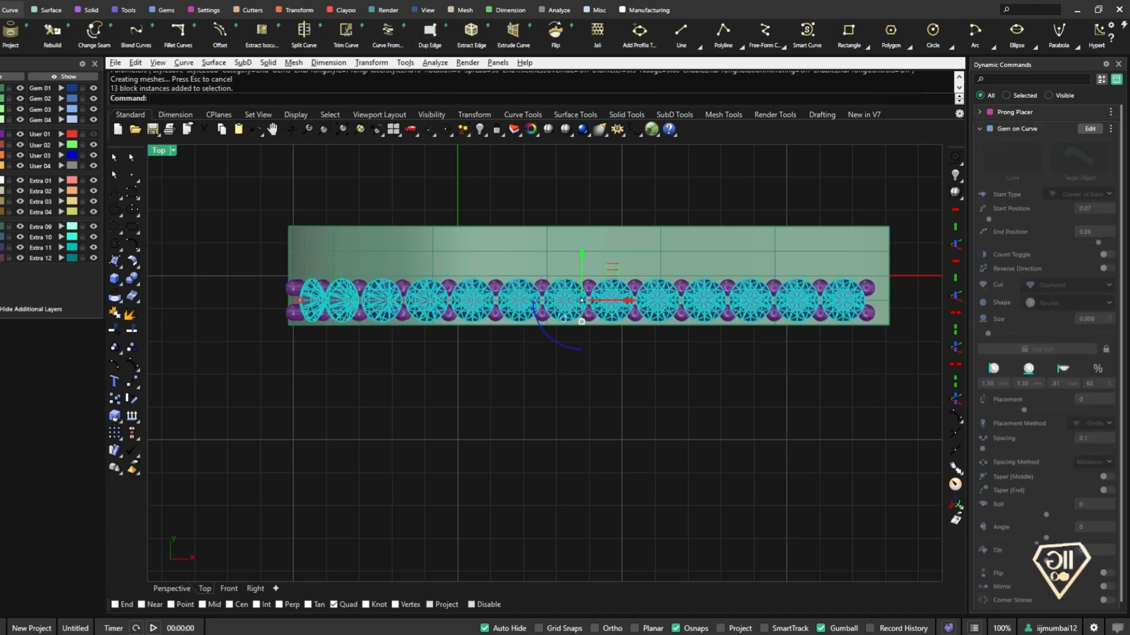
pyautogui.keyDown('shift'); pyautogui.click(588, 313); pyautogui.keyUp('shift')
pyautogui.write('mirror')
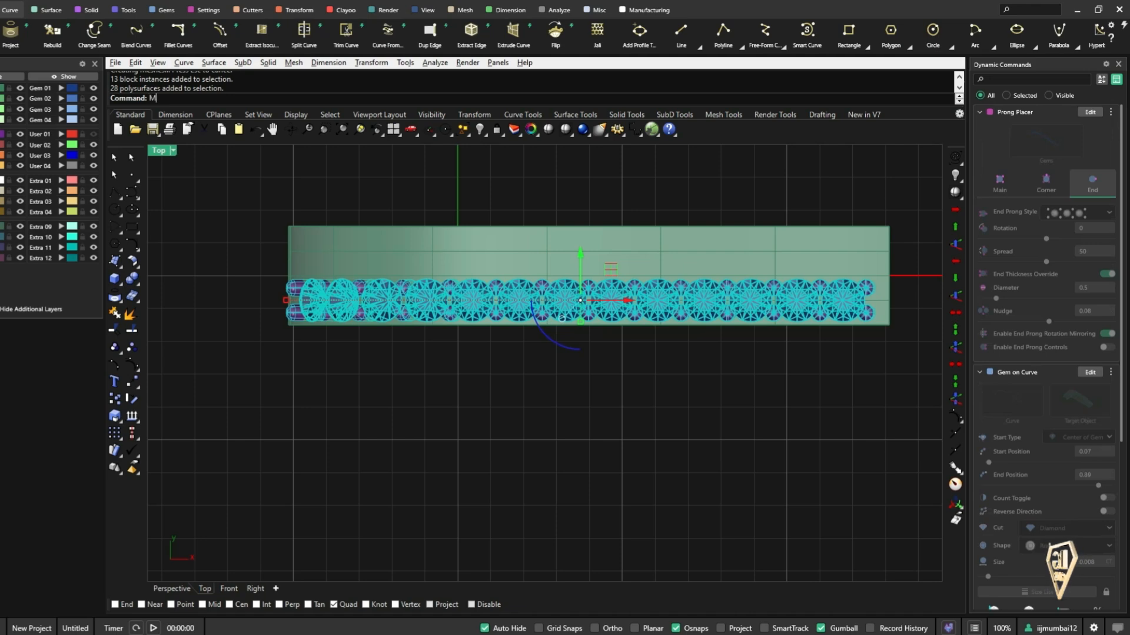
pyautogui.press('Return')
pyautogui.write('0')
pyautogui.press('Return')
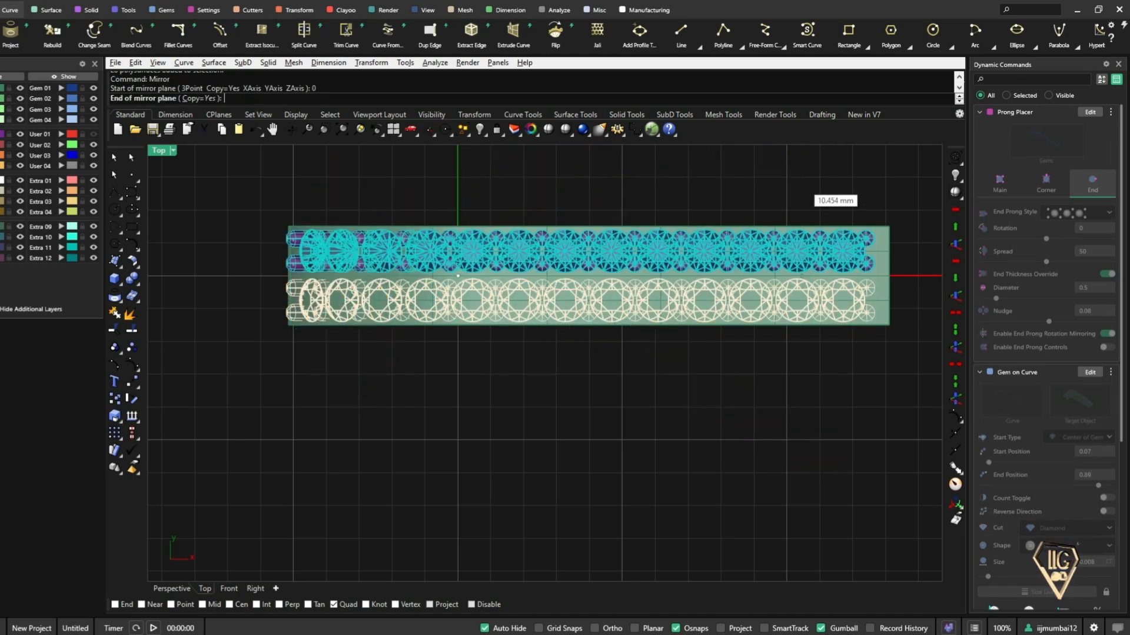
pyautogui.click(809, 197)
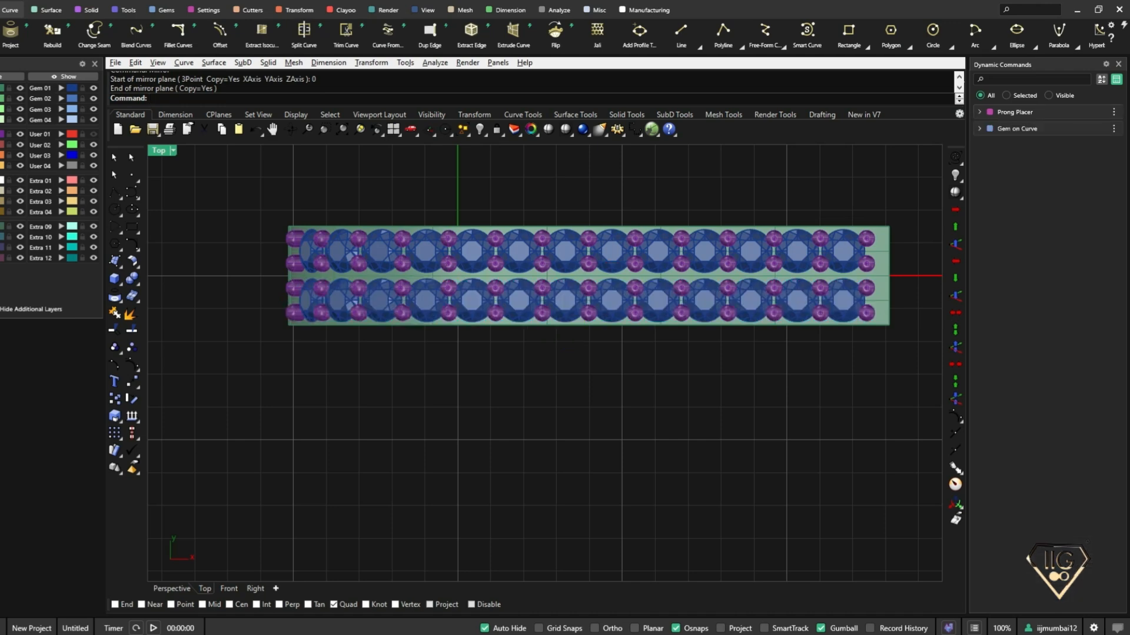
# - Examine the band and its two prong-set diamond rows from above, from the side and from below in the 3D view
pyautogui.click(172, 588)
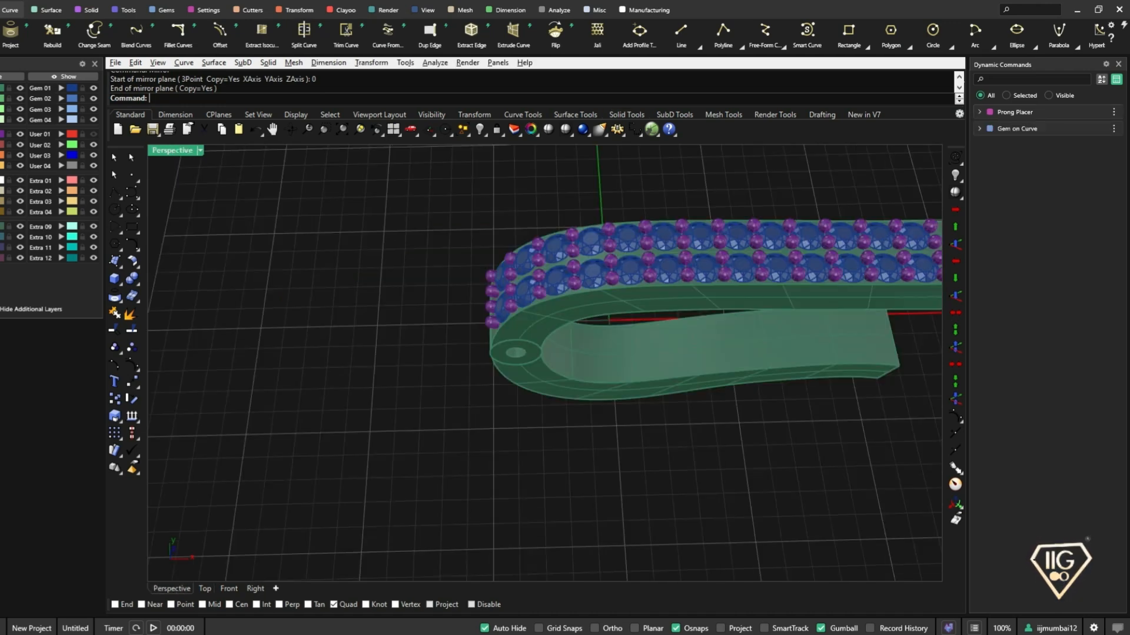
pyautogui.scroll(-8, 553, 212)
pyautogui.scroll(7, 728, 242)
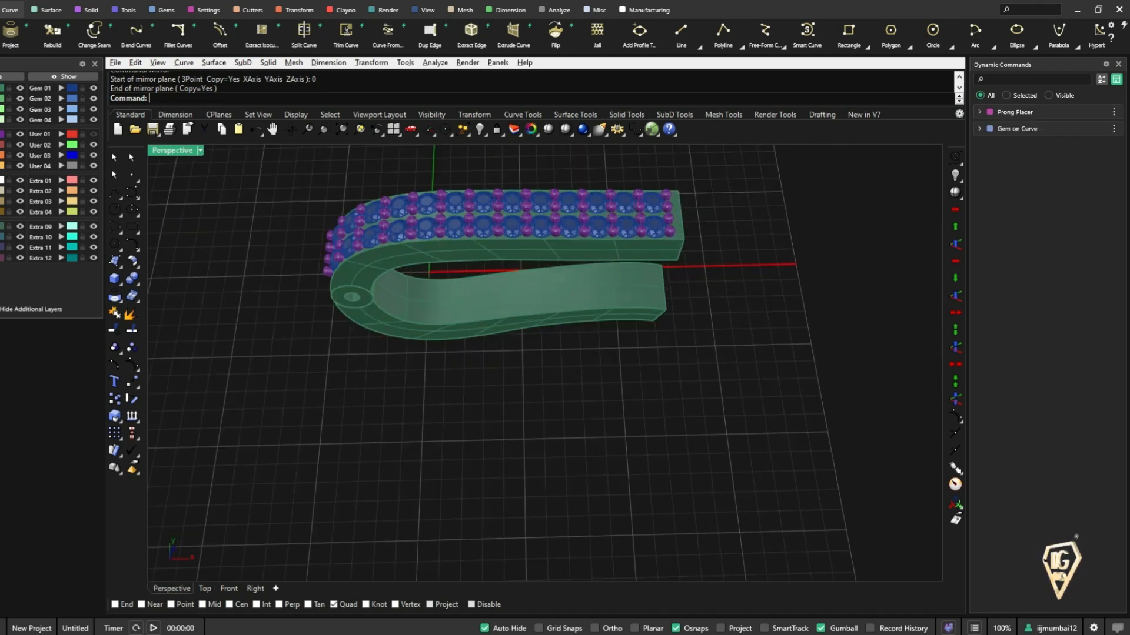
pyautogui.scroll(2, 320, 176)
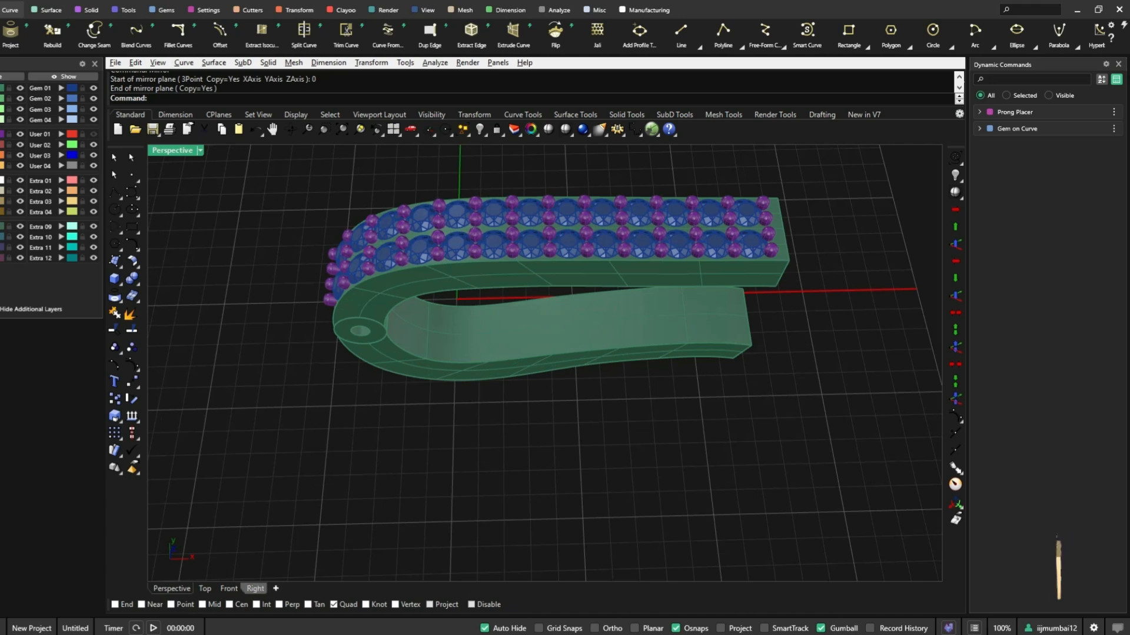
pyautogui.click(205, 589)
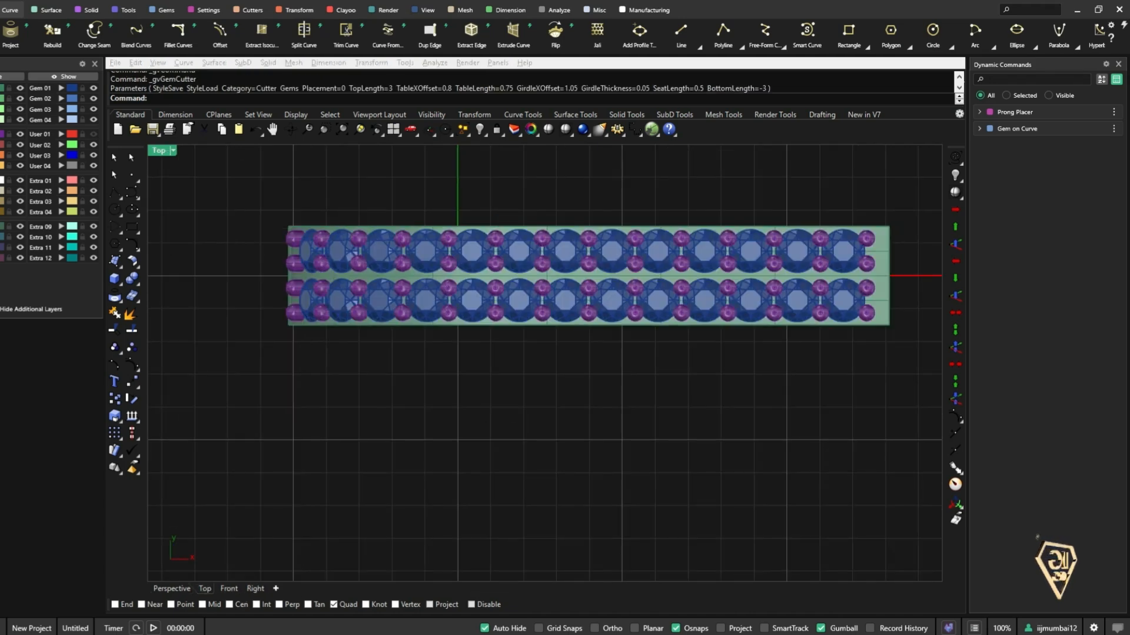
pyautogui.click(172, 589)
pyautogui.scroll(-3, 686, 356)
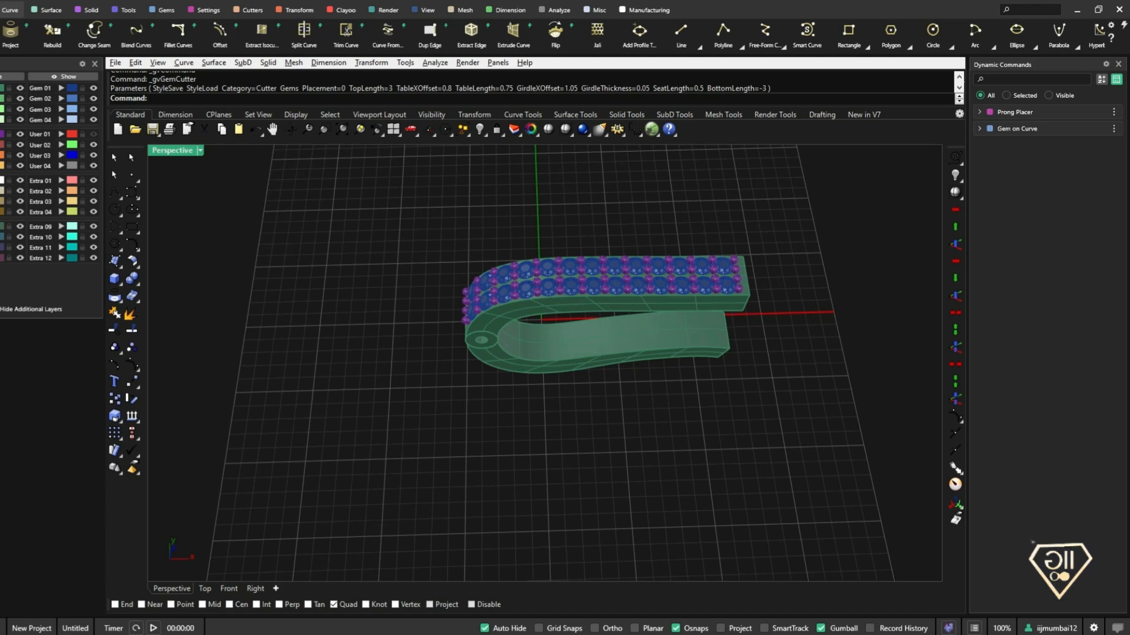
pyautogui.scroll(5, 715, 357)
pyautogui.scroll(-5, 714, 357)
pyautogui.moveTo(715, 358); pyautogui.dragTo(736, 276, button='right')
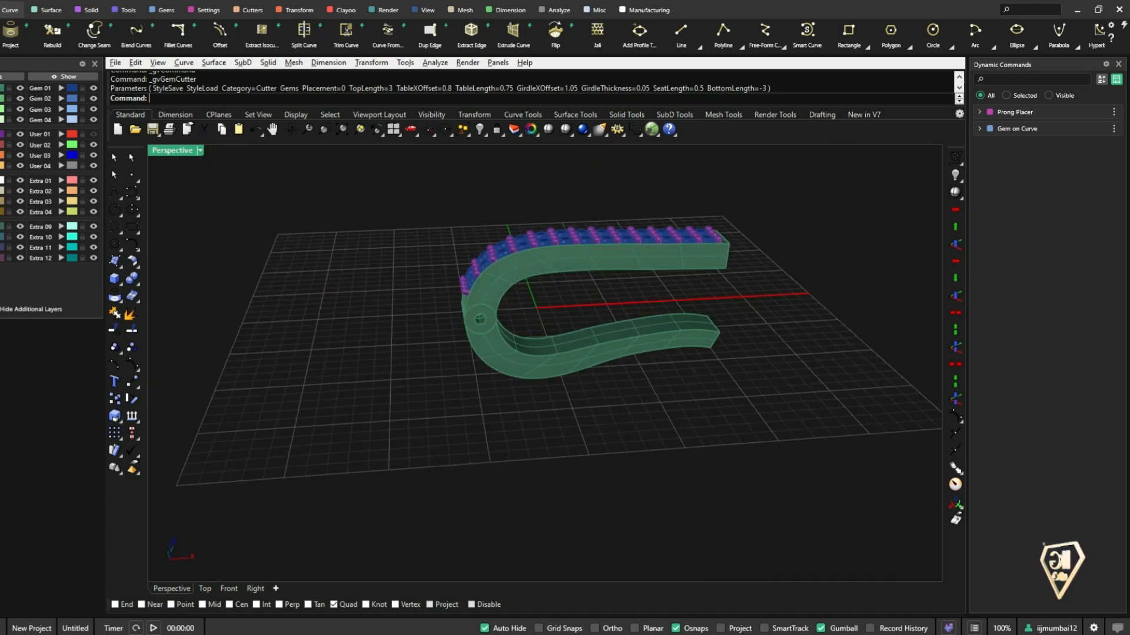
pyautogui.scroll(5, 697, 247)
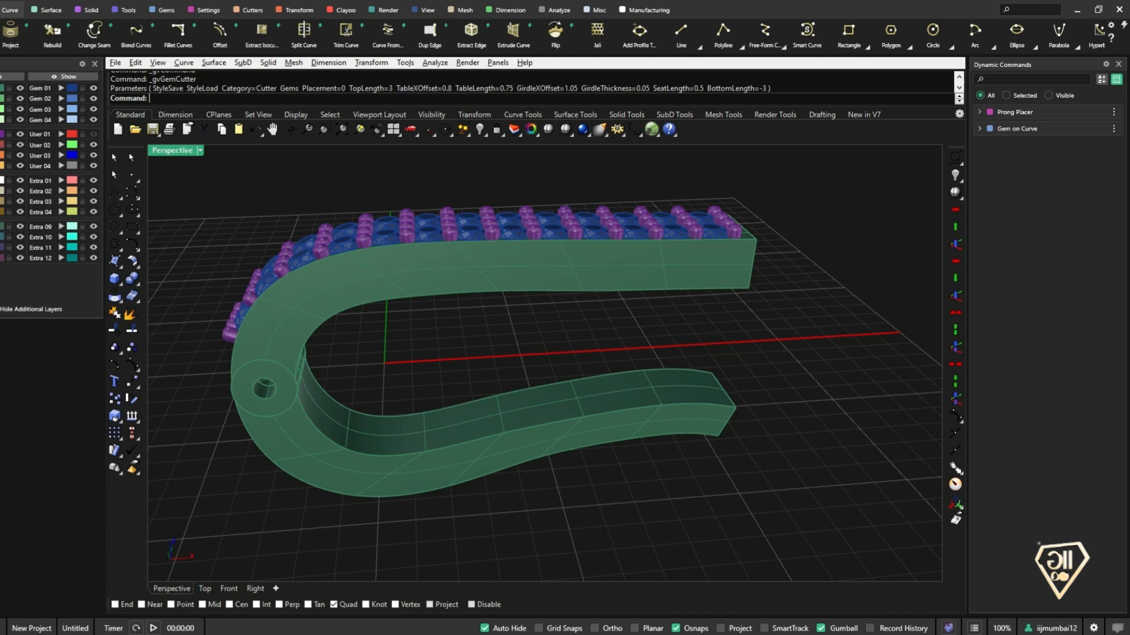
pyautogui.moveTo(712, 376); pyautogui.dragTo(722, 260, button='right')
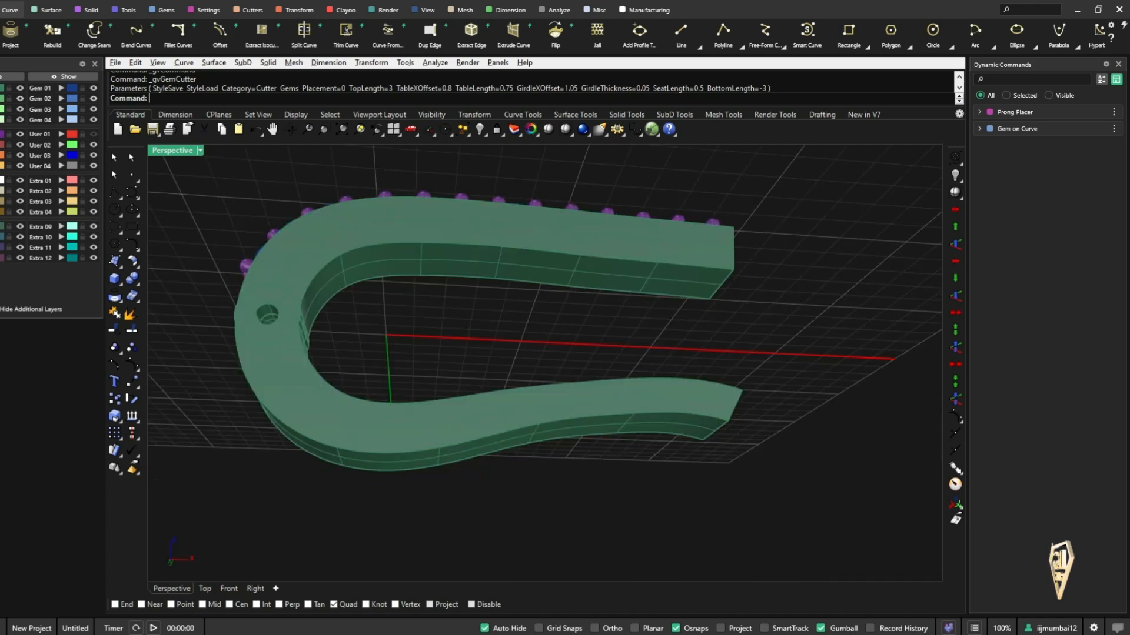
pyautogui.scroll(-4, 722, 260)
pyautogui.press('Return')
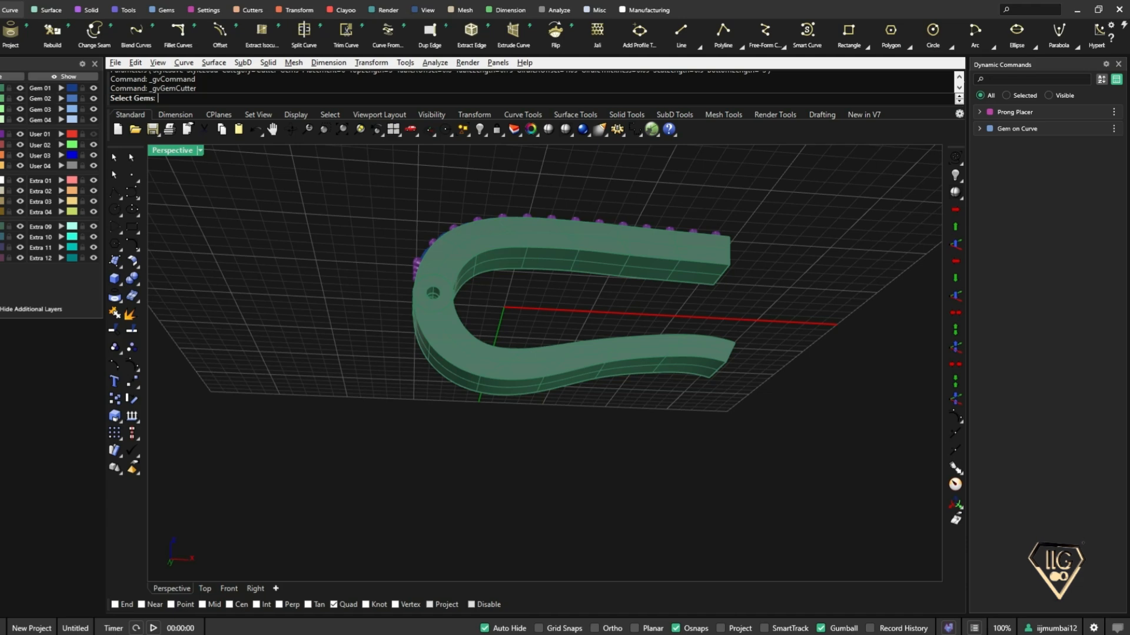
pyautogui.scroll(9, 702, 289)
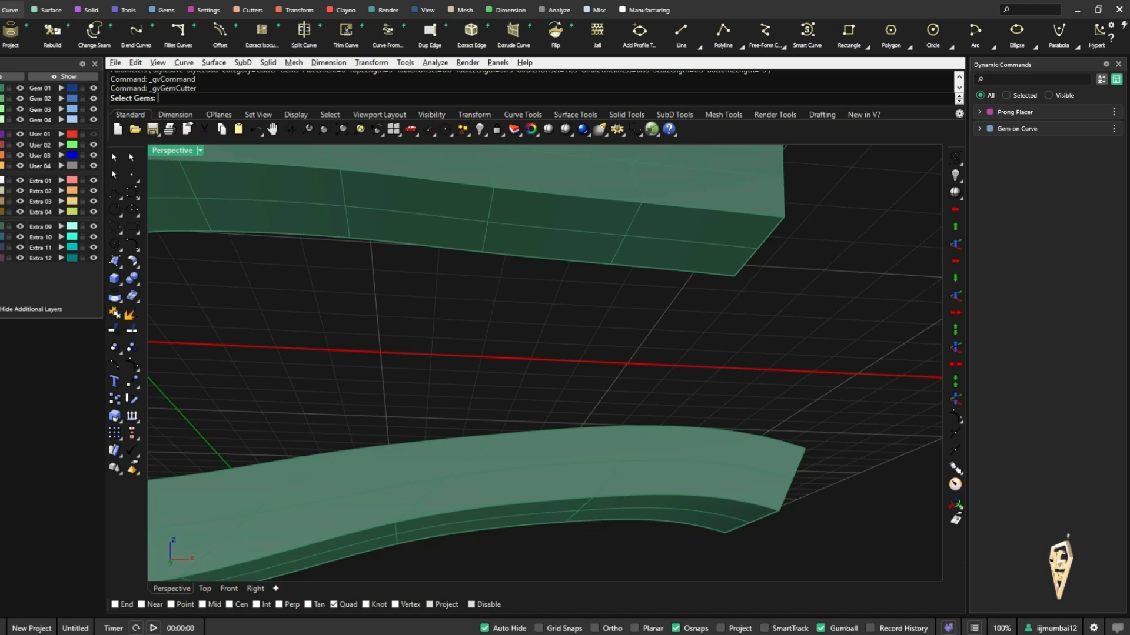
# - Draw a 0.5 mm diameter circle in the Right view, centred on the band's width near the lower arm
pyautogui.click(255, 589)
pyautogui.moveTo(412, 294); pyautogui.dragTo(415, 211, button='right')
pyautogui.press('Escape')
pyautogui.click(114, 210)
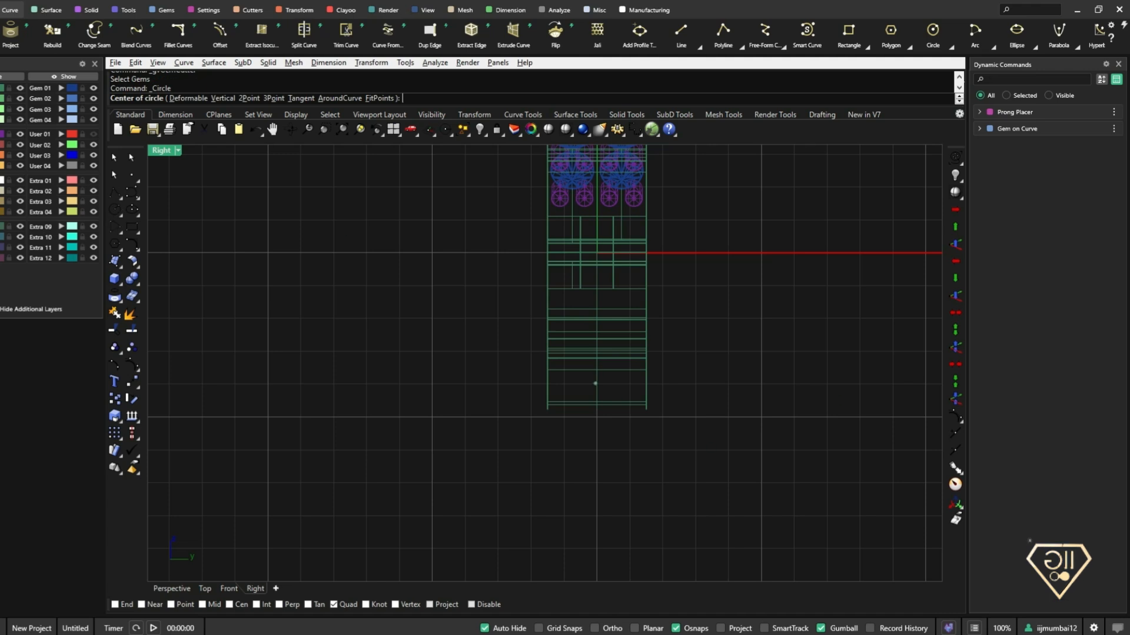
pyautogui.scroll(5, 595, 384)
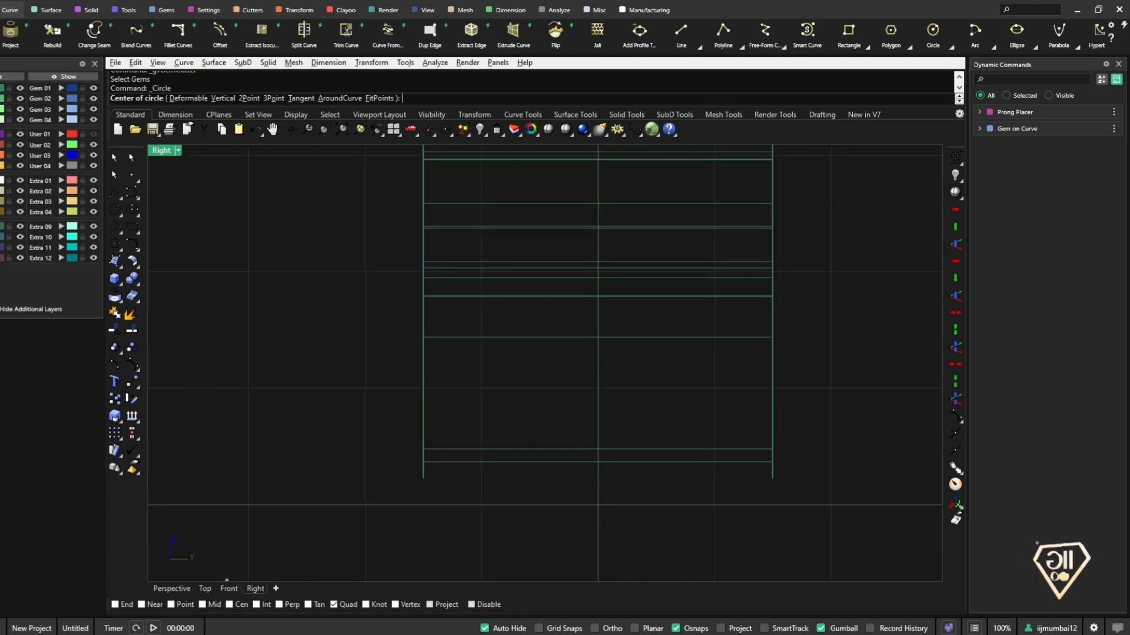
pyautogui.click(598, 370)
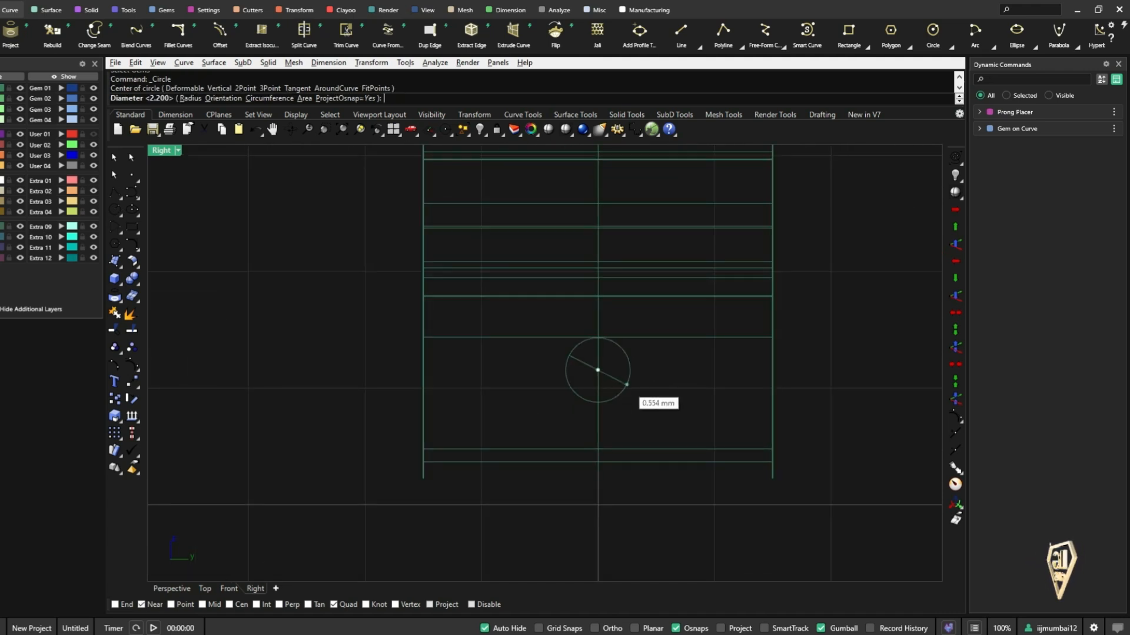
pyautogui.write('1')
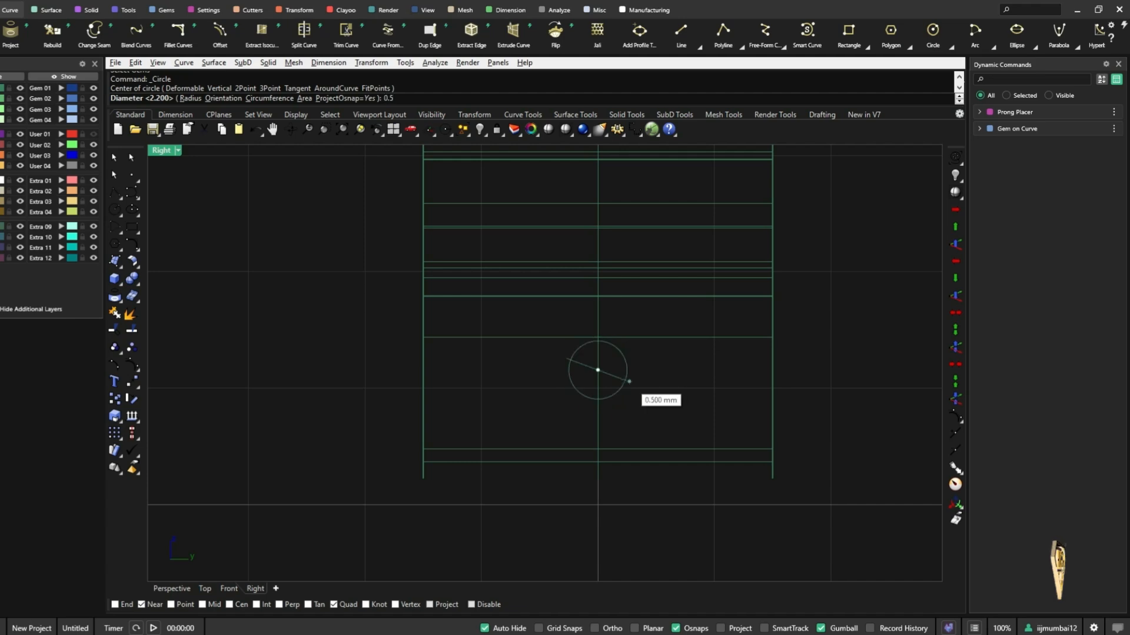
pyautogui.press('Return')
# - Move the small circle along the band towards the free ends, and raise it to the underside of the upper arm
pyautogui.click(577, 391)
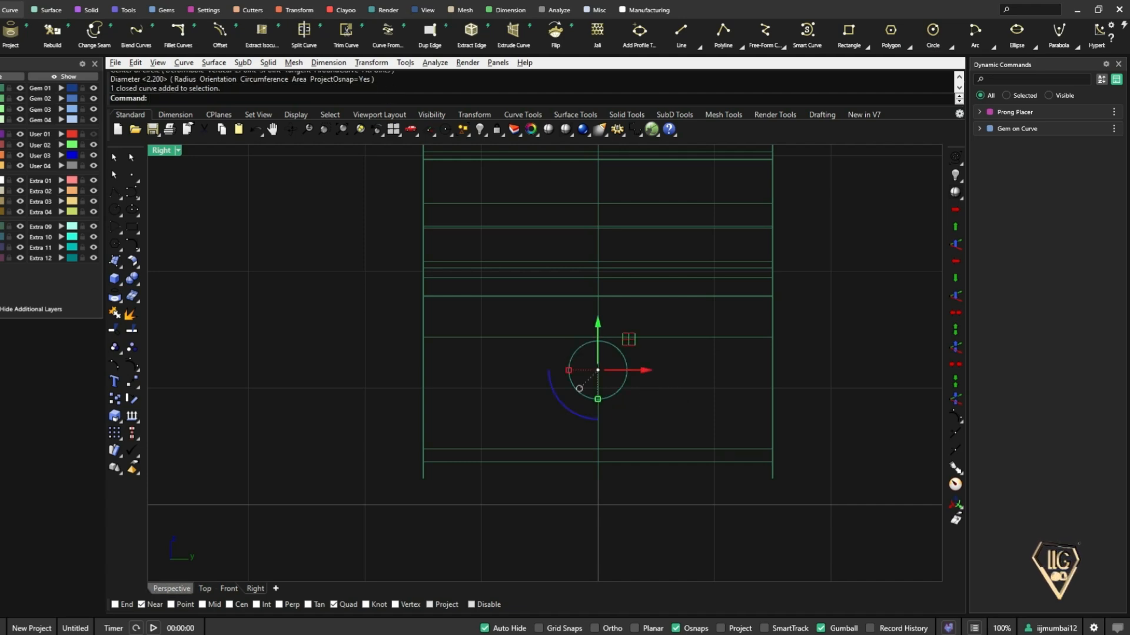
pyautogui.click(172, 589)
pyautogui.scroll(-3, 641, 355)
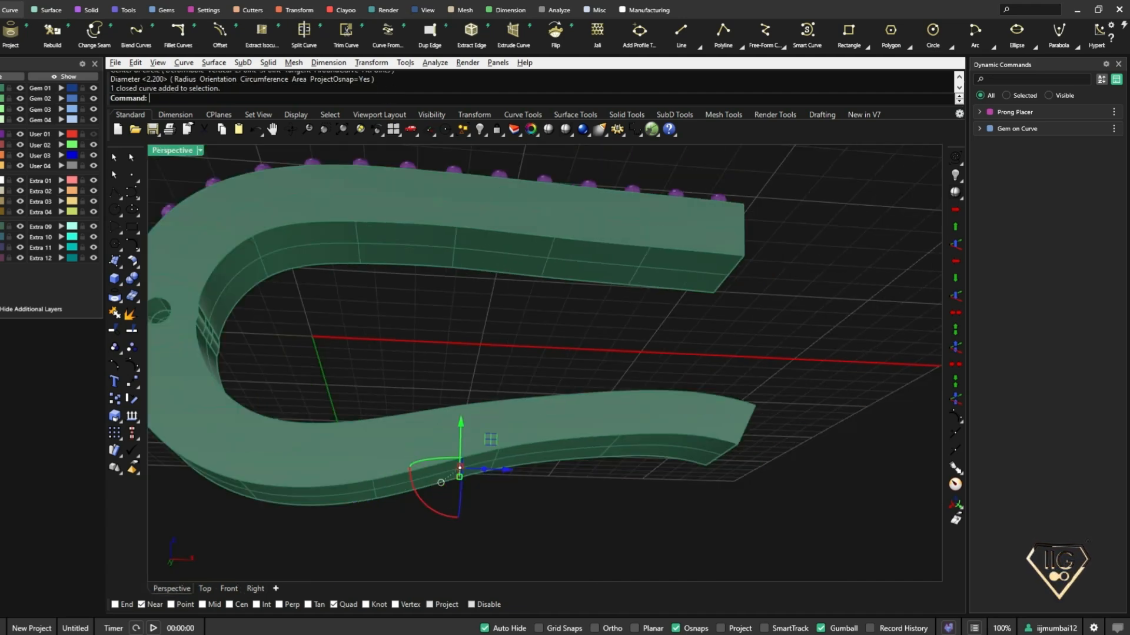
pyautogui.scroll(5, 496, 506)
pyautogui.scroll(-5, 506, 448)
pyautogui.moveTo(507, 441); pyautogui.dragTo(725, 447)
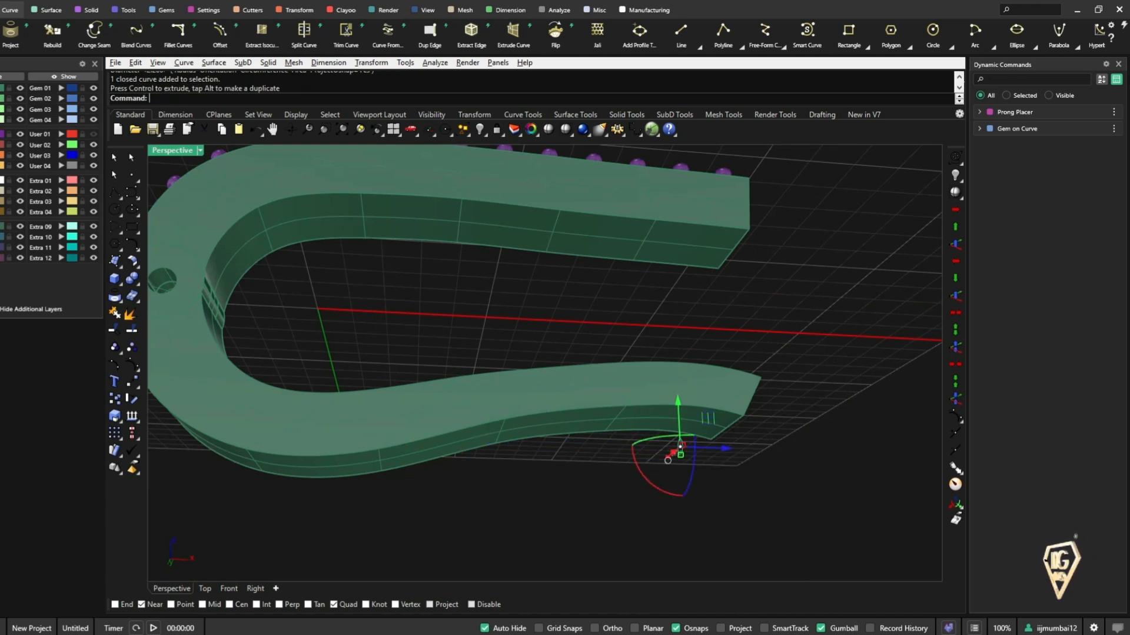
pyautogui.moveTo(678, 405); pyautogui.dragTo(669, 219)
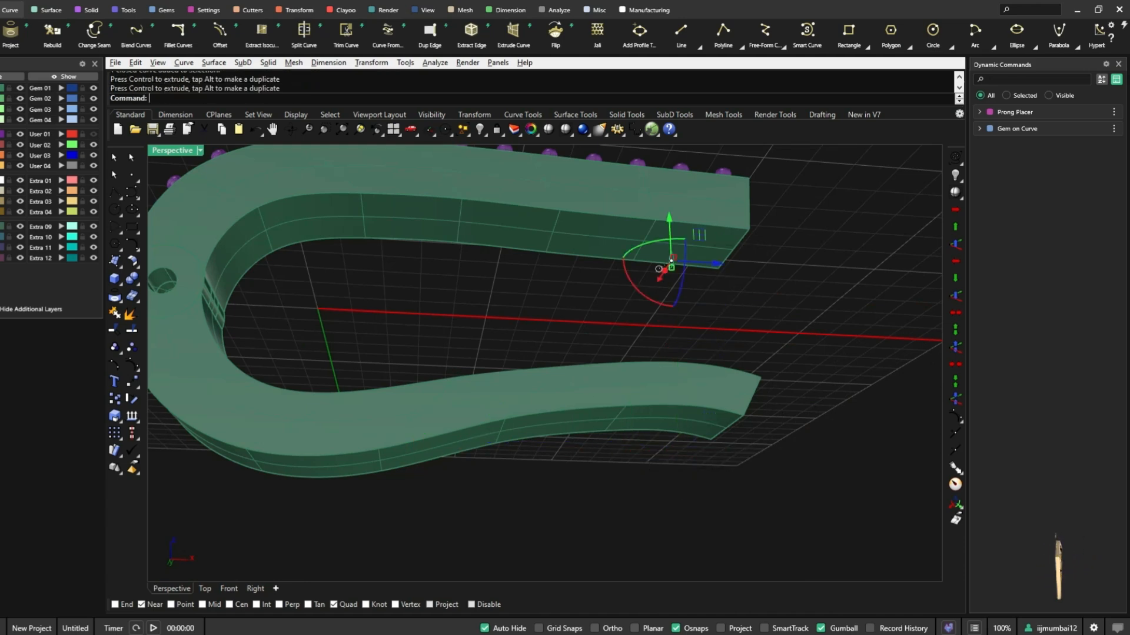
pyautogui.press('Escape')
# - Rotate the circle 90° so it lies flat with the underside of the upper arm
pyautogui.scroll(5, 671, 263)
pyautogui.click(663, 266)
pyautogui.click(633, 290)
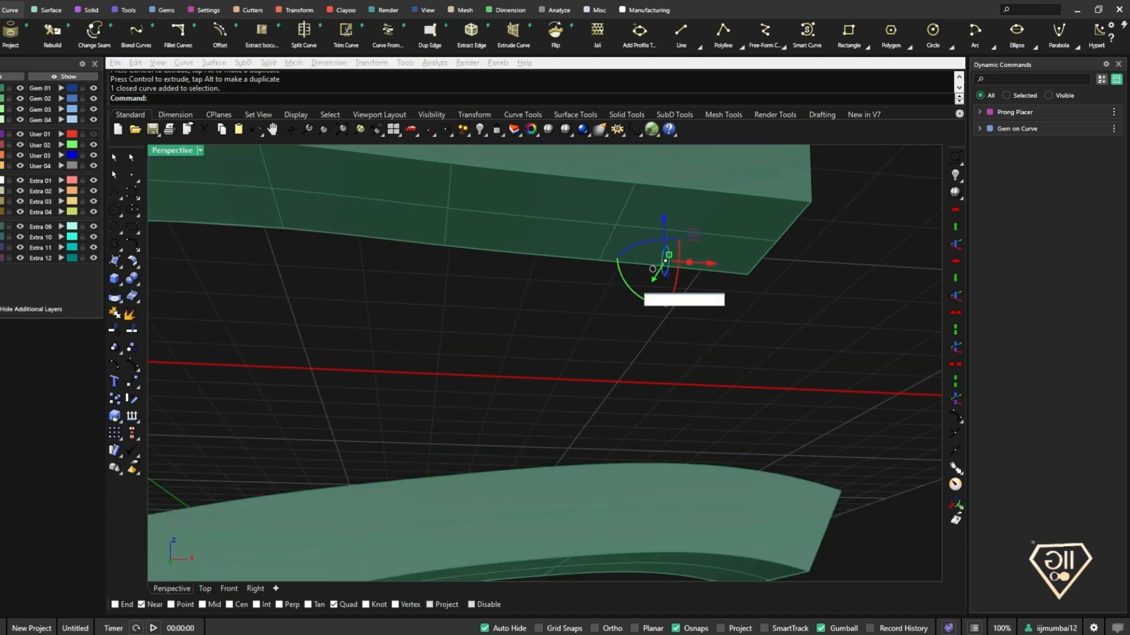
pyautogui.write('90')
pyautogui.press('Return')
pyautogui.press('Escape')
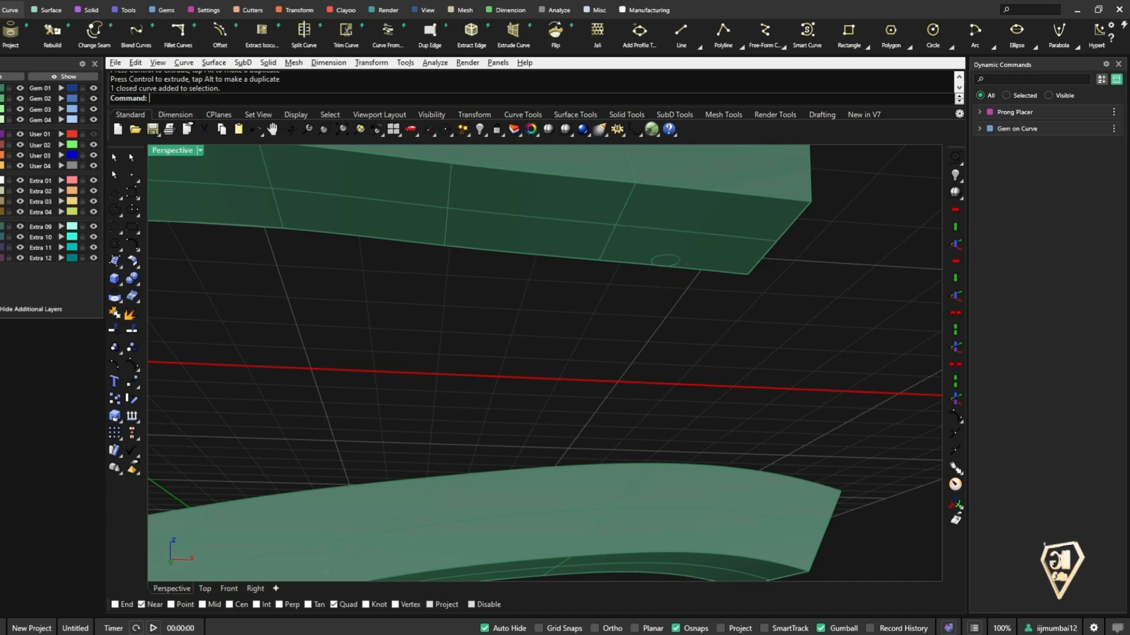
# - Scale the circle up to about twice its size on the underside of the upper arm
pyautogui.scroll(6, 672, 268)
pyautogui.scroll(-6, 673, 268)
pyautogui.moveTo(672, 267); pyautogui.dragTo(656, 229, button='right')
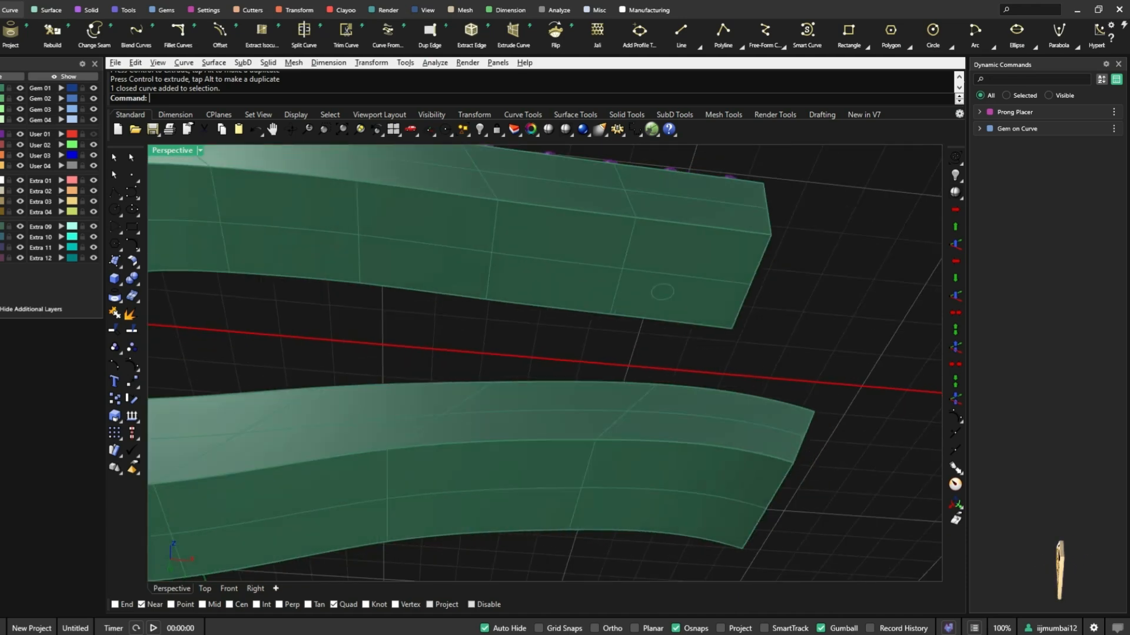
pyautogui.scroll(4, 663, 283)
pyautogui.click(654, 281)
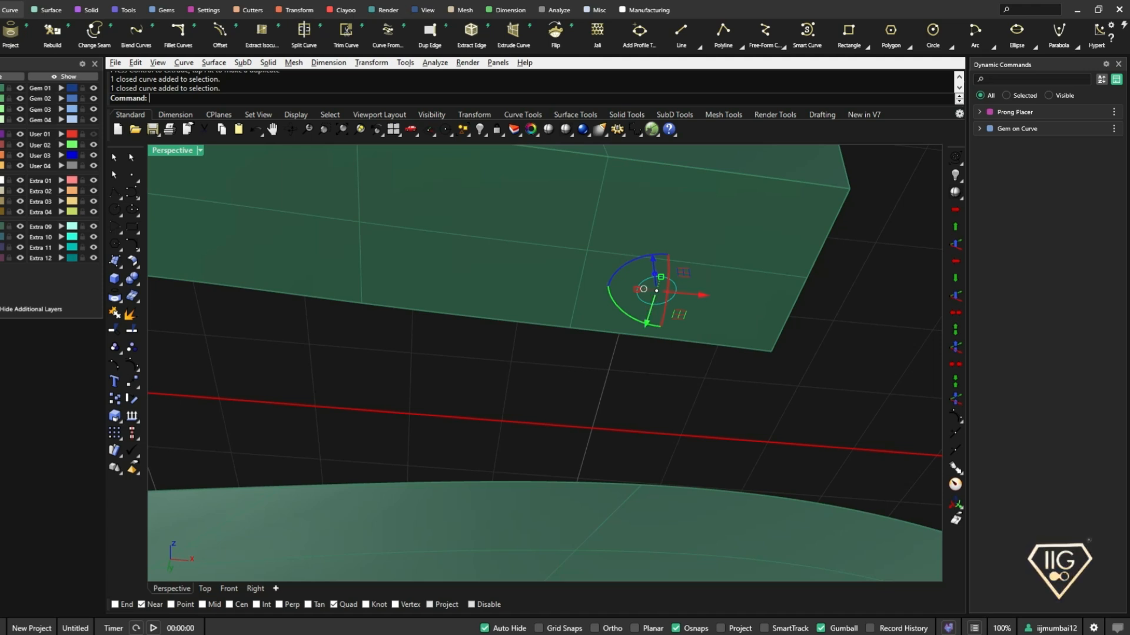
pyautogui.press('Escape')
pyautogui.moveTo(661, 277); pyautogui.dragTo(665, 261)
pyautogui.press('Escape')
pyautogui.click(665, 262)
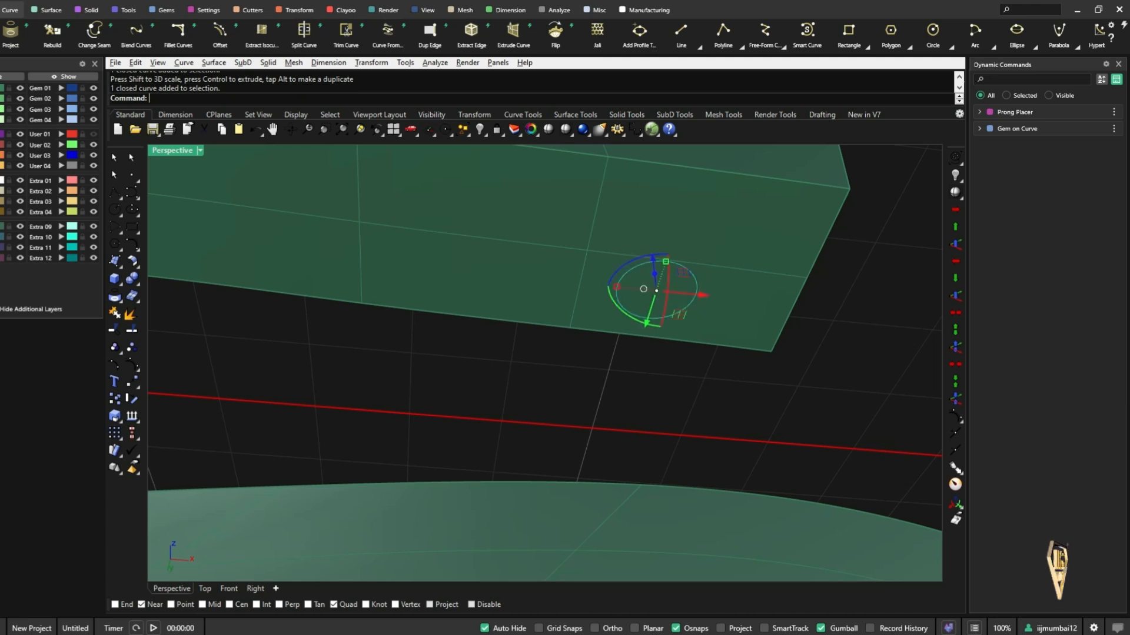
# - Shift the enlarged circle slightly towards the upper arm's free end and keep it selected
pyautogui.moveTo(697, 294); pyautogui.dragTo(733, 296)
pyautogui.moveTo(684, 262); pyautogui.dragTo(707, 266)
pyautogui.click(827, 295)
pyautogui.scroll(-5, 828, 295)
pyautogui.moveTo(828, 295); pyautogui.dragTo(808, 353, button='right')
pyautogui.click(731, 227)
pyautogui.scroll(-8, 607, 363)
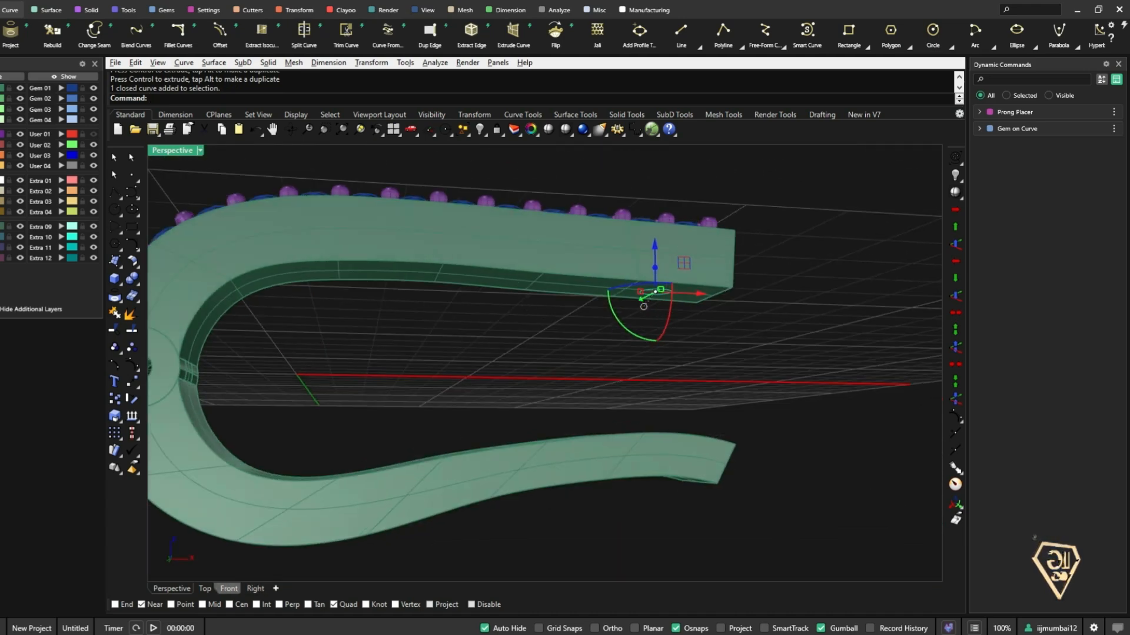
# - Extrude the circle under the upper arm's free end straight down to the lower arm as a round post
pyautogui.click(228, 588)
pyautogui.scroll(-3, 773, 385)
pyautogui.scroll(-8, 710, 345)
pyautogui.moveTo(861, 283); pyautogui.dragTo(803, 292, button='right')
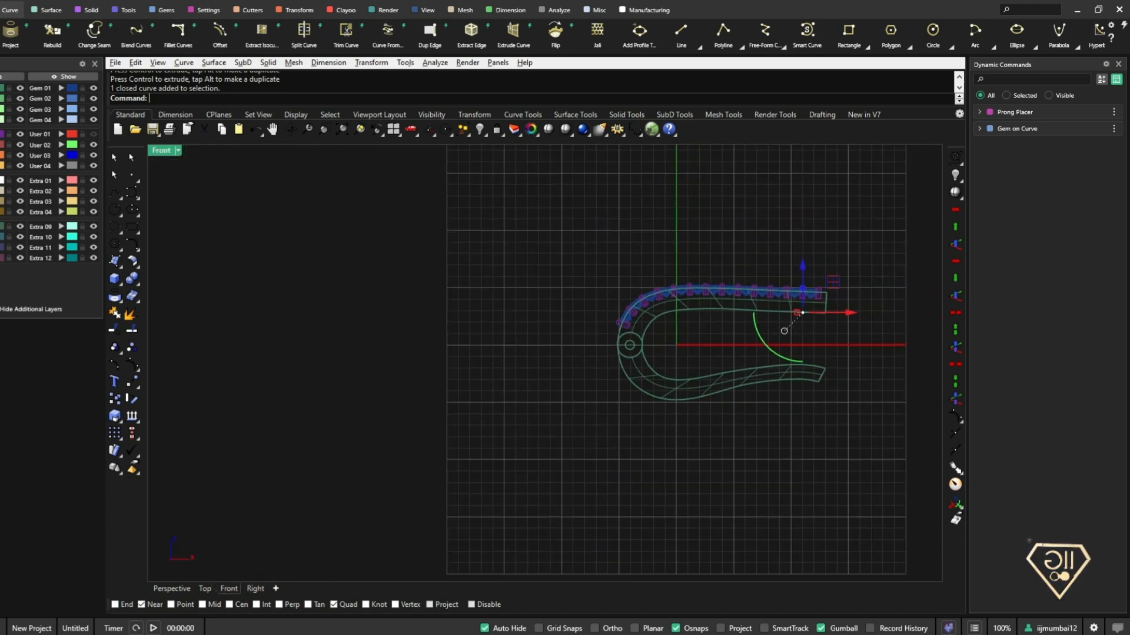
pyautogui.scroll(8, 803, 291)
pyautogui.moveTo(806, 313); pyautogui.dragTo(807, 443)
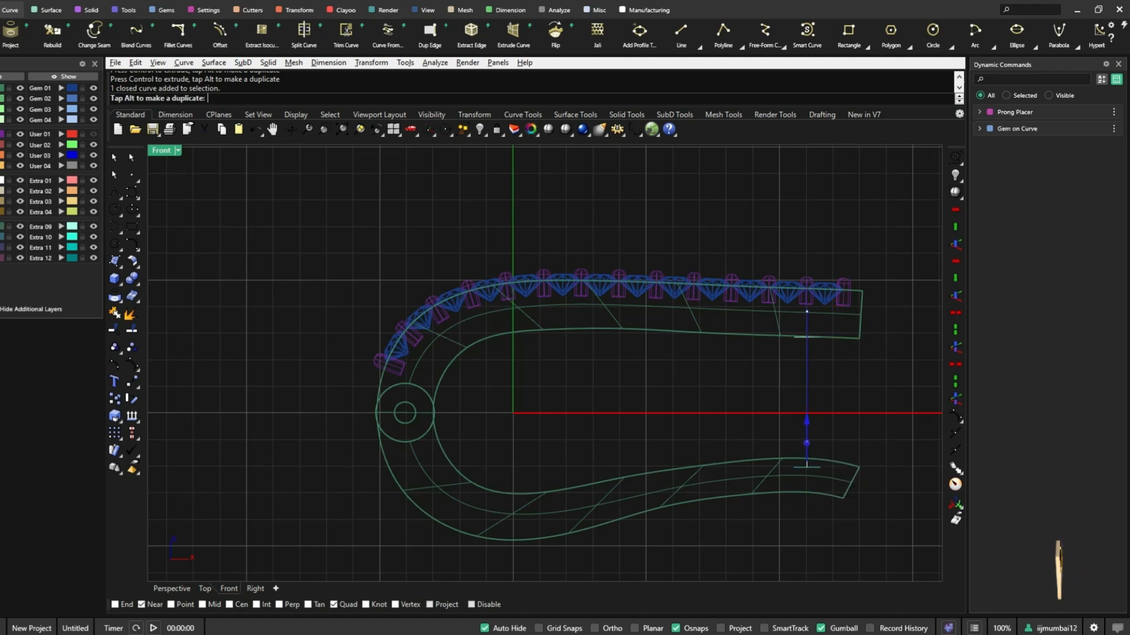
pyautogui.press('Escape')
pyautogui.scroll(6, 806, 377)
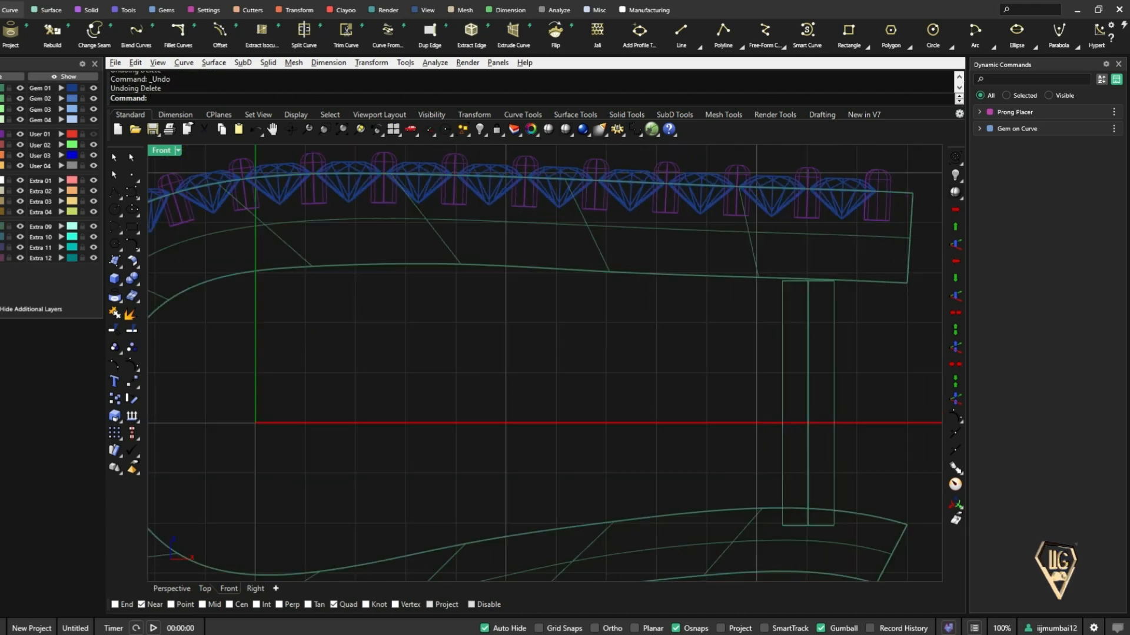
# - Shift the post slightly upward and towards the arms' free ends in the front view
pyautogui.click(807, 374)
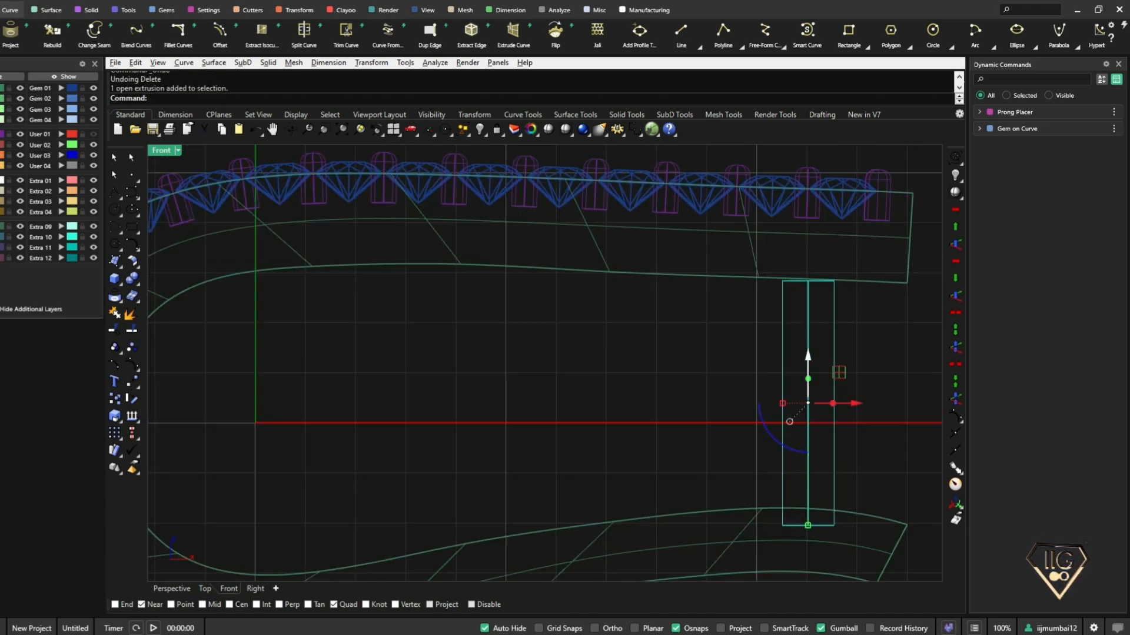
pyautogui.moveTo(808, 356); pyautogui.dragTo(808, 354)
pyautogui.moveTo(853, 397); pyautogui.dragTo(861, 398)
pyautogui.press('Escape')
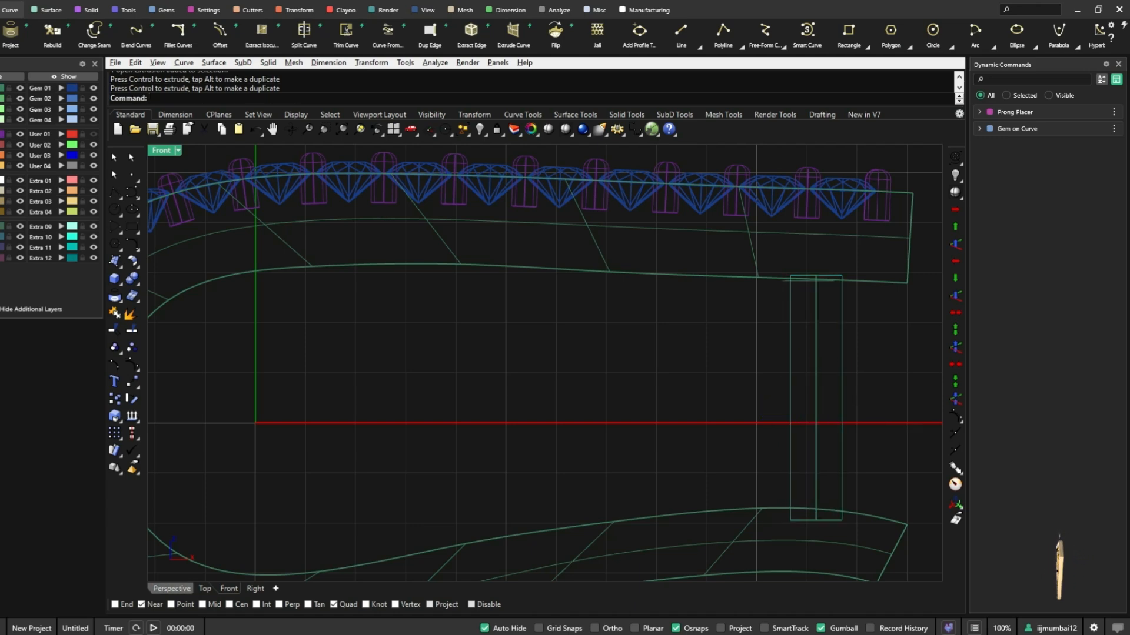
# - Examine in perspective how the post meets the upper and lower arms
pyautogui.click(172, 588)
pyautogui.moveTo(544, 363); pyautogui.dragTo(538, 369, button='right')
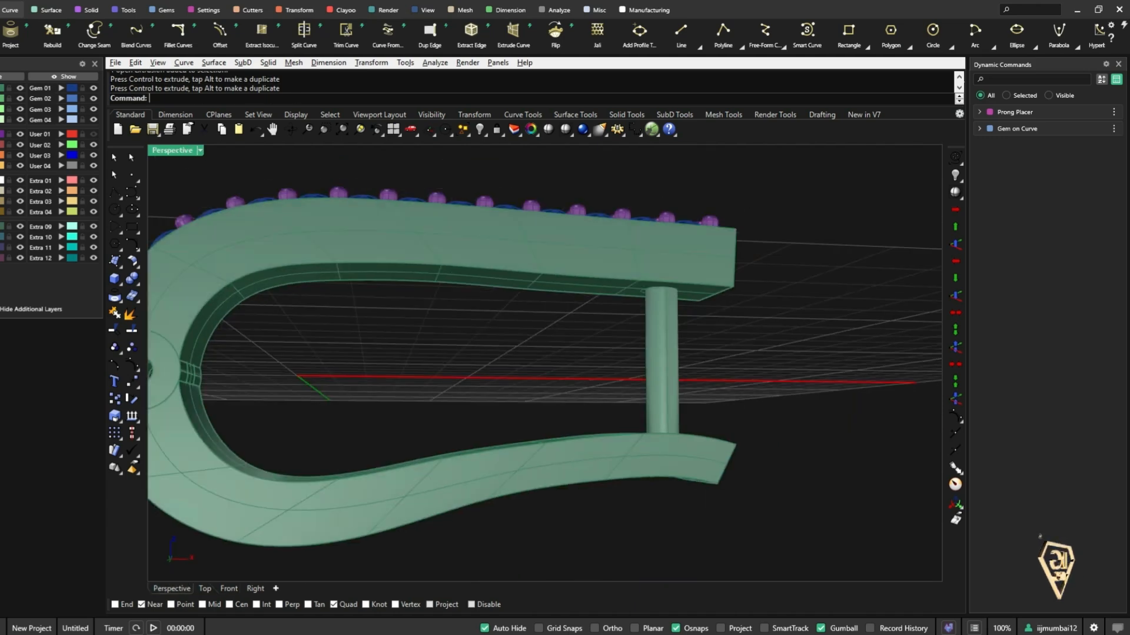
pyautogui.scroll(-3, 566, 381)
pyautogui.scroll(-4, 638, 341)
pyautogui.moveTo(638, 341); pyautogui.dragTo(651, 366, button='right')
pyautogui.scroll(6, 652, 360)
pyautogui.scroll(5, 651, 359)
pyautogui.scroll(-4, 556, 456)
pyautogui.scroll(6, 565, 469)
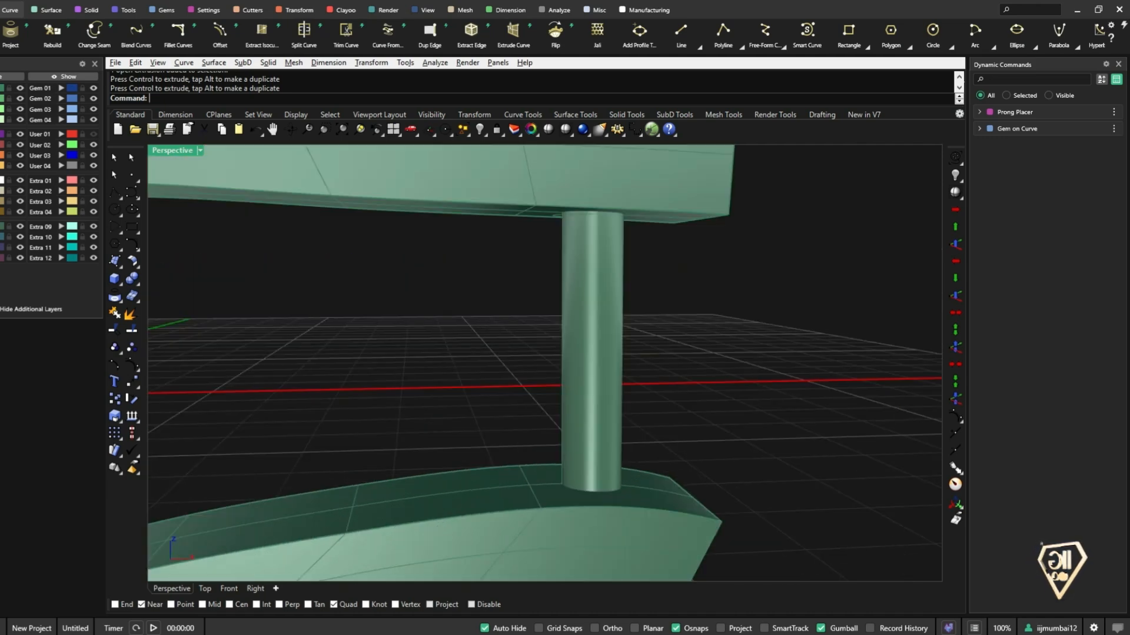
pyautogui.scroll(-4, 565, 365)
pyautogui.scroll(5, 565, 364)
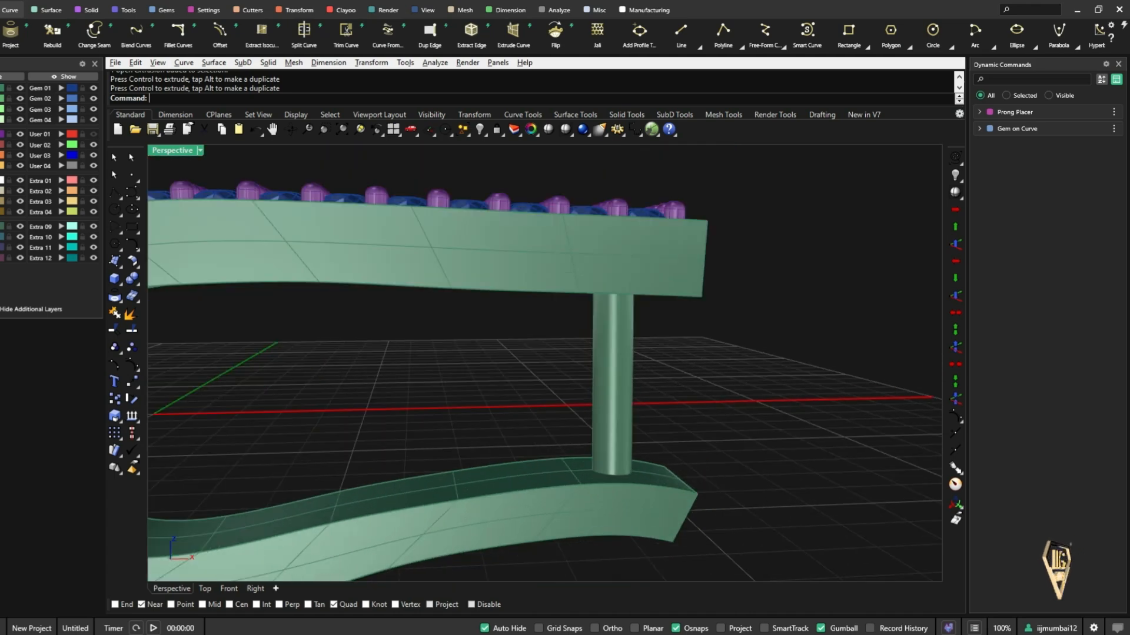
# - Subtract the post from the lower arm with BooleanDifference, using DeleteInput=No to keep the post
pyautogui.click(305, 536)
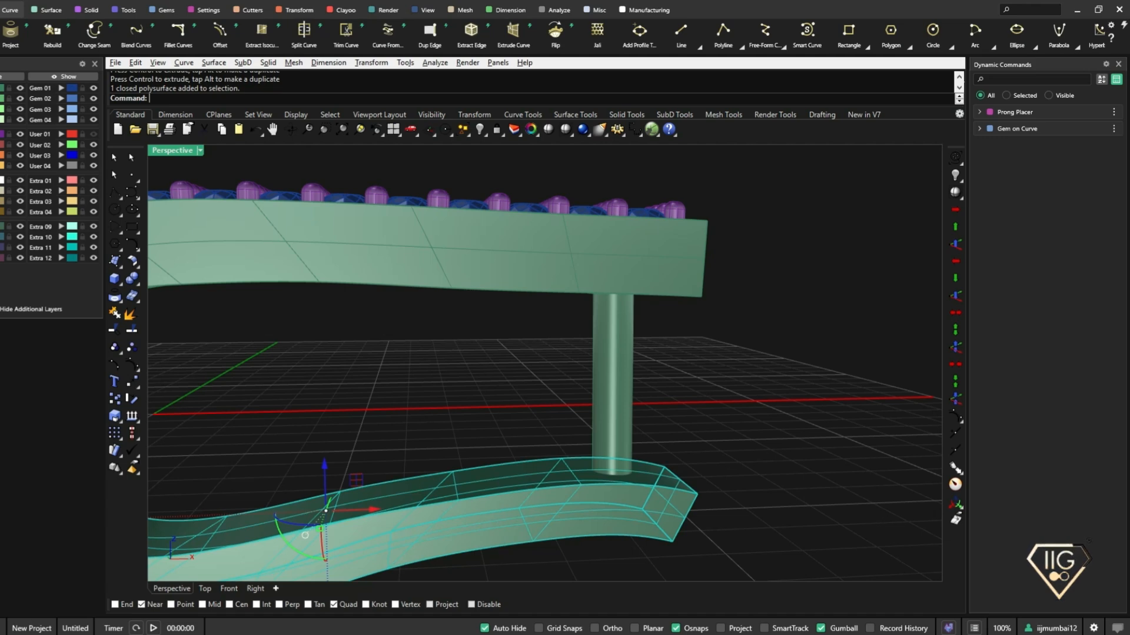
pyautogui.write('BooleanDifference')
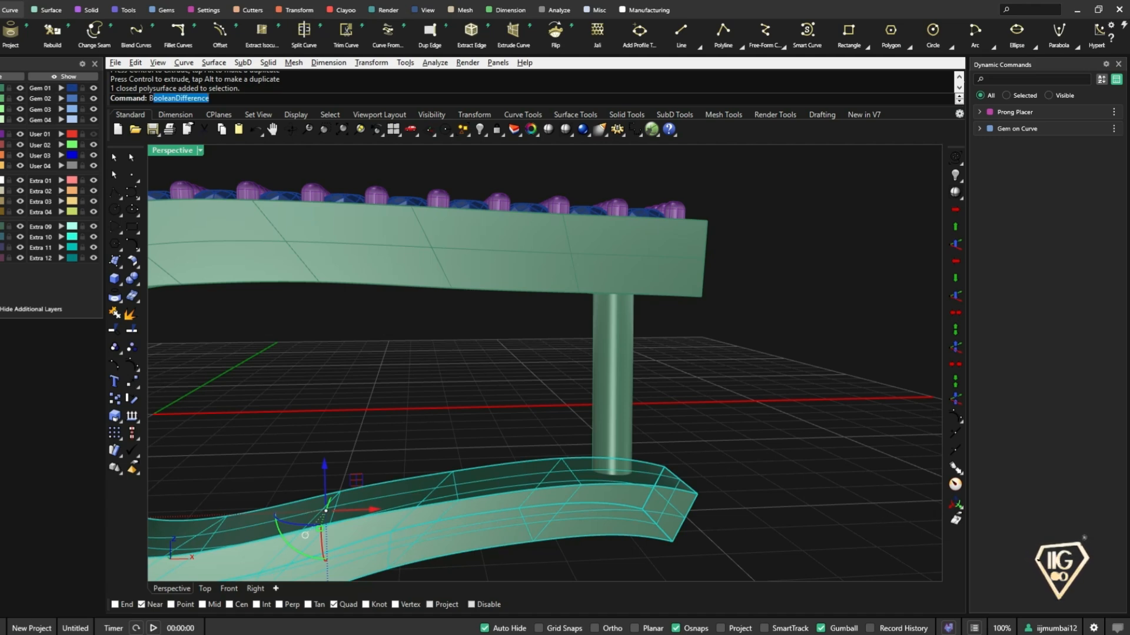
pyautogui.press('Return')
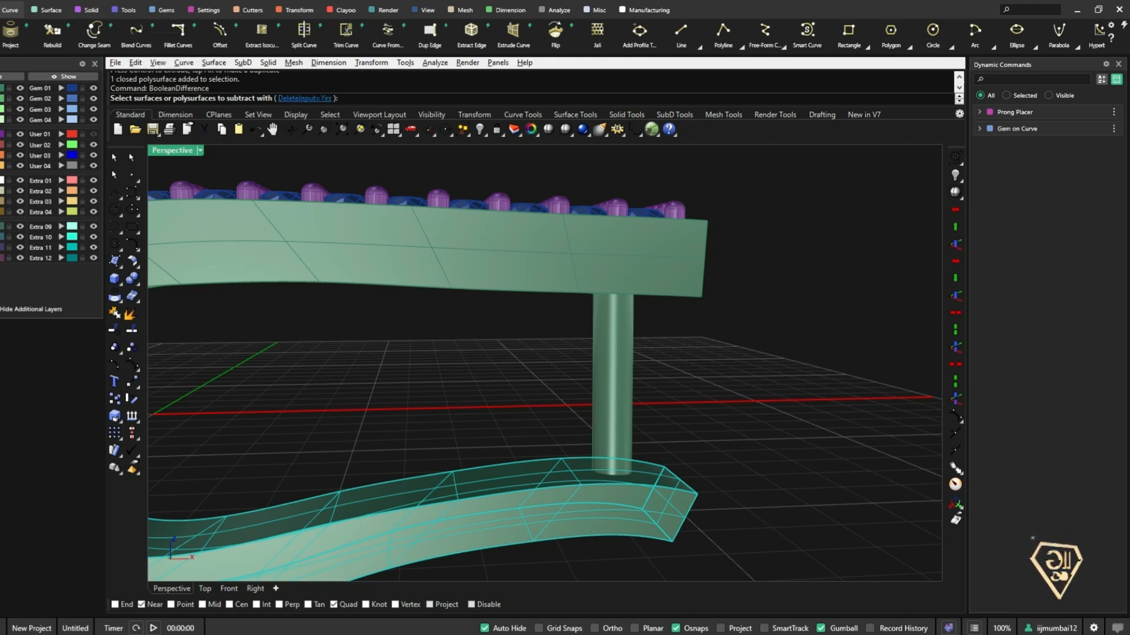
pyautogui.click(304, 98)
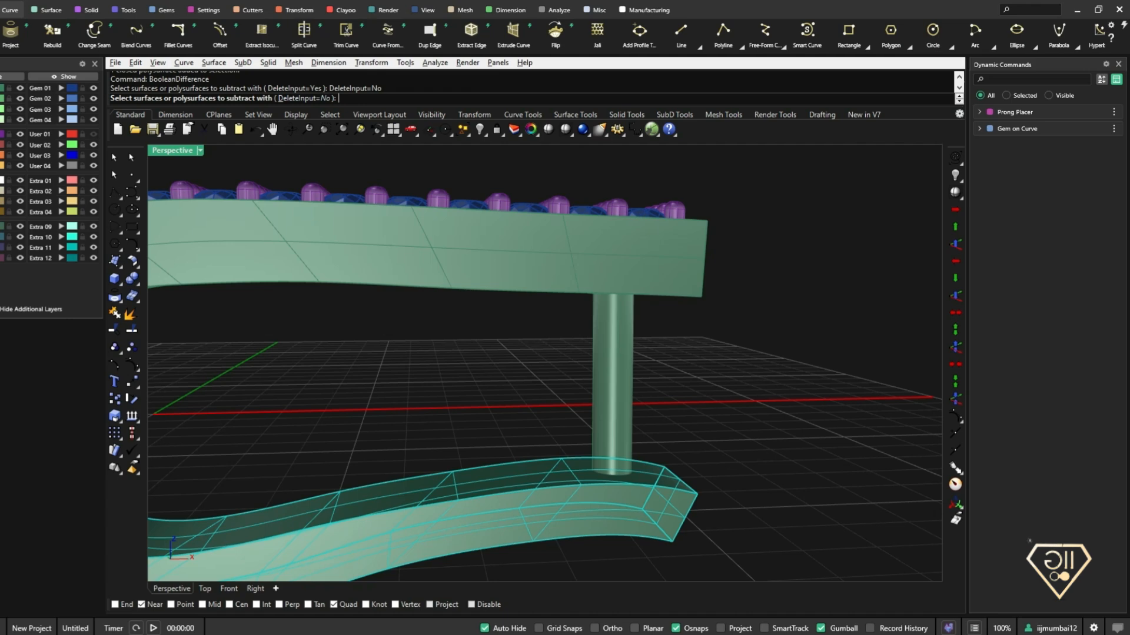
pyautogui.click(613, 382)
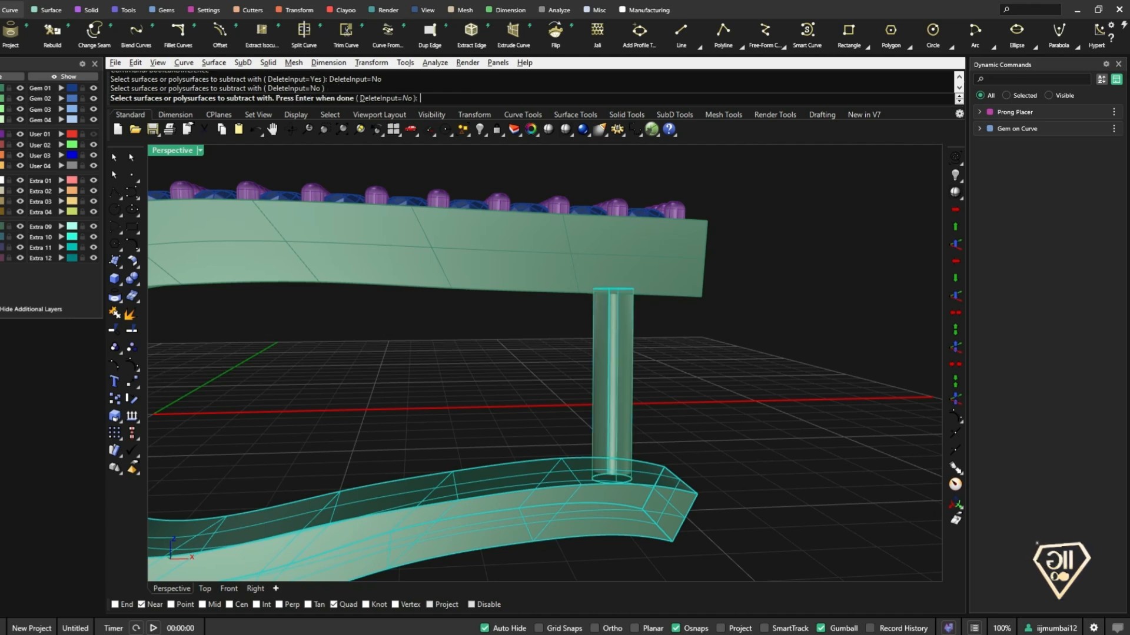
pyautogui.press('Return')
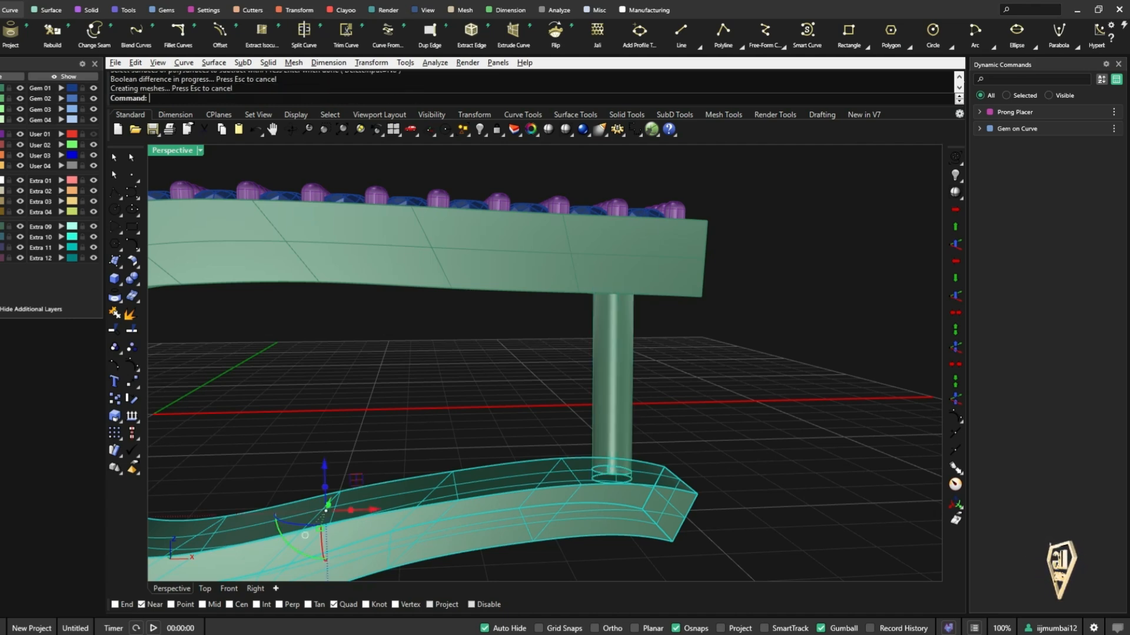
# - Move the lower arm down to examine the recess cut for the post, and undo the move
pyautogui.click(304, 535)
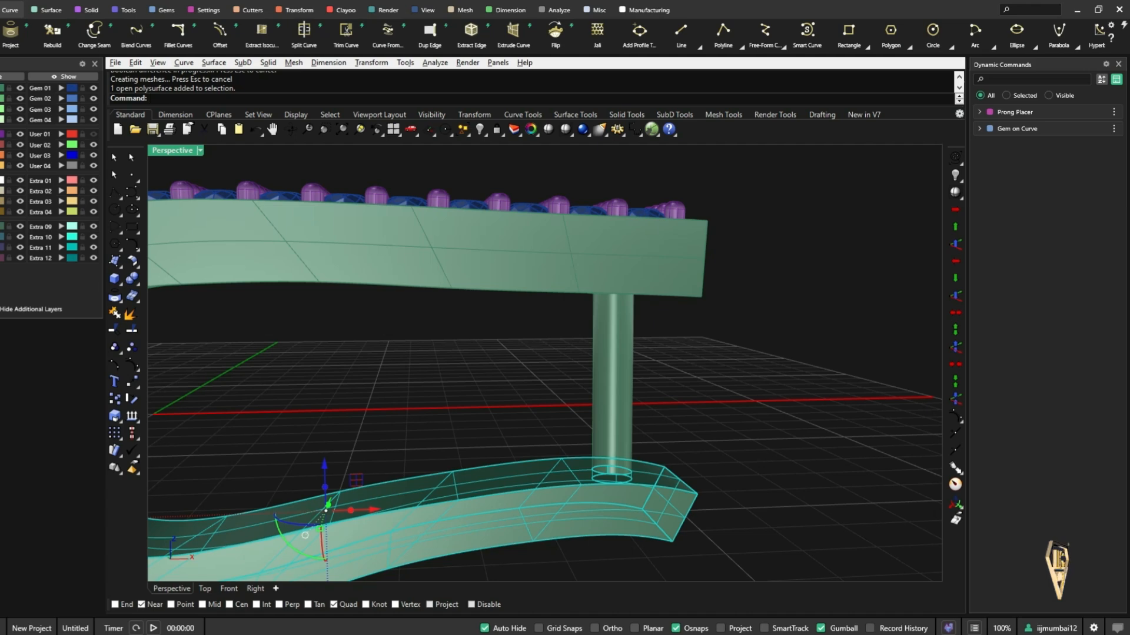
pyautogui.moveTo(324, 467); pyautogui.dragTo(325, 518)
pyautogui.press('Escape')
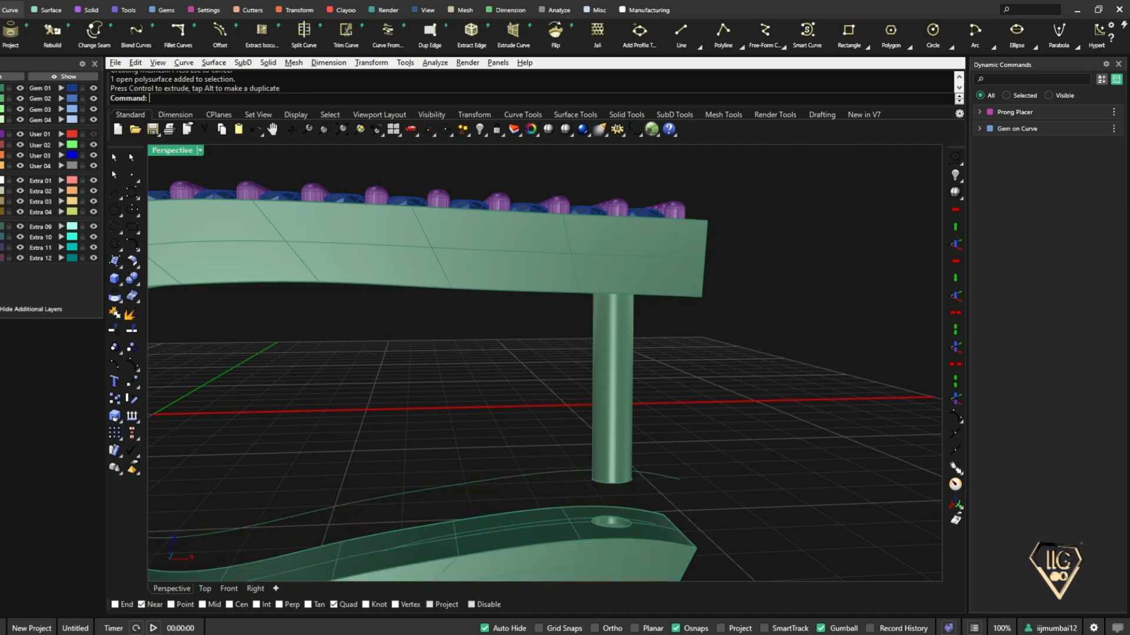
pyautogui.moveTo(553, 388); pyautogui.dragTo(545, 453, button='right')
pyautogui.scroll(9, 603, 478)
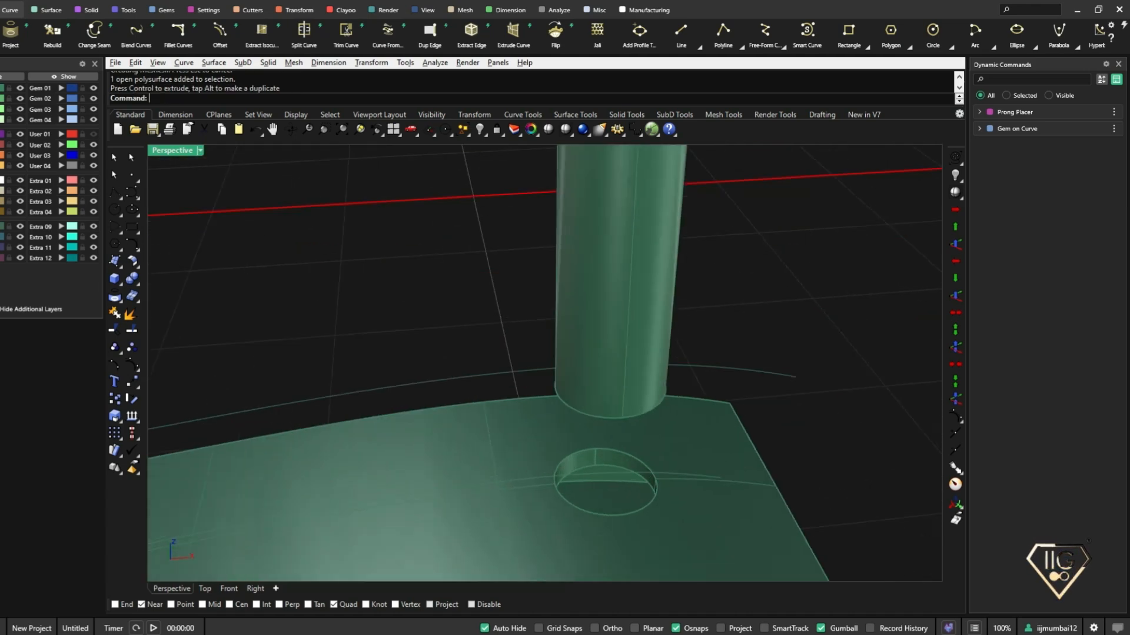
pyautogui.scroll(-6, 606, 479)
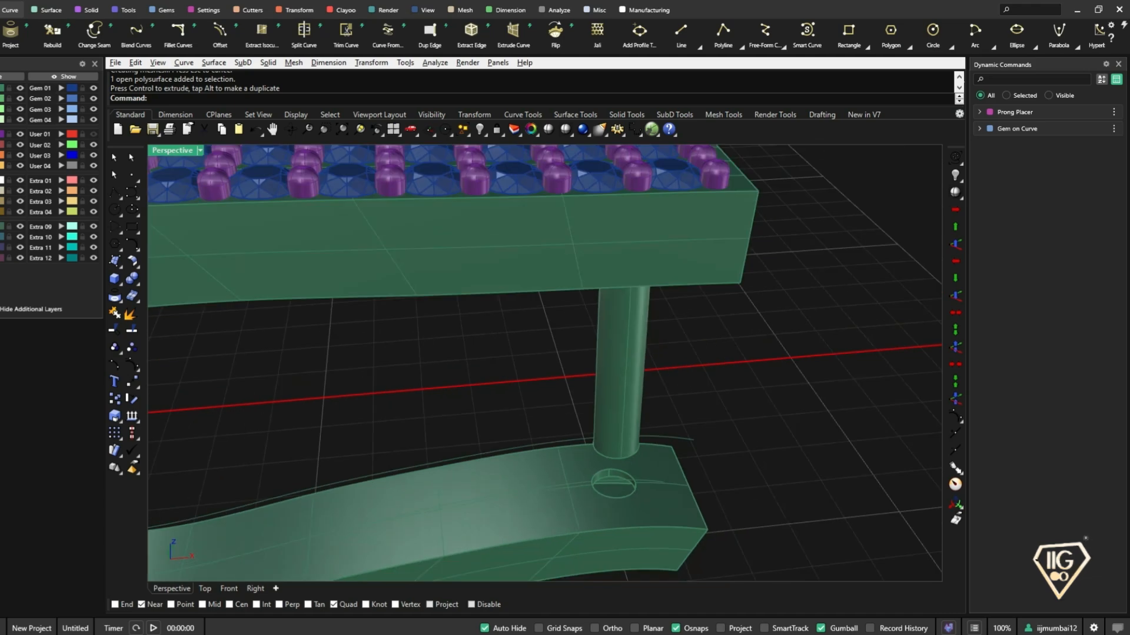
pyautogui.moveTo(606, 464); pyautogui.dragTo(600, 405, button='right')
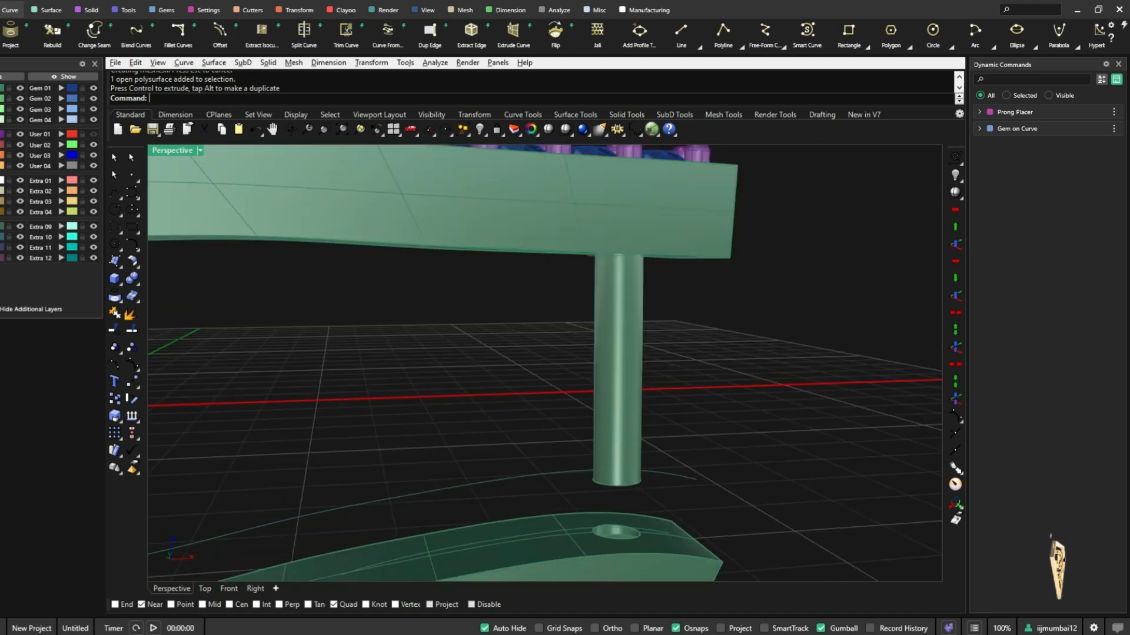
pyautogui.hotkey('ctrl', 'z')
pyautogui.click(721, 394)
pyautogui.scroll(-11, 720, 394)
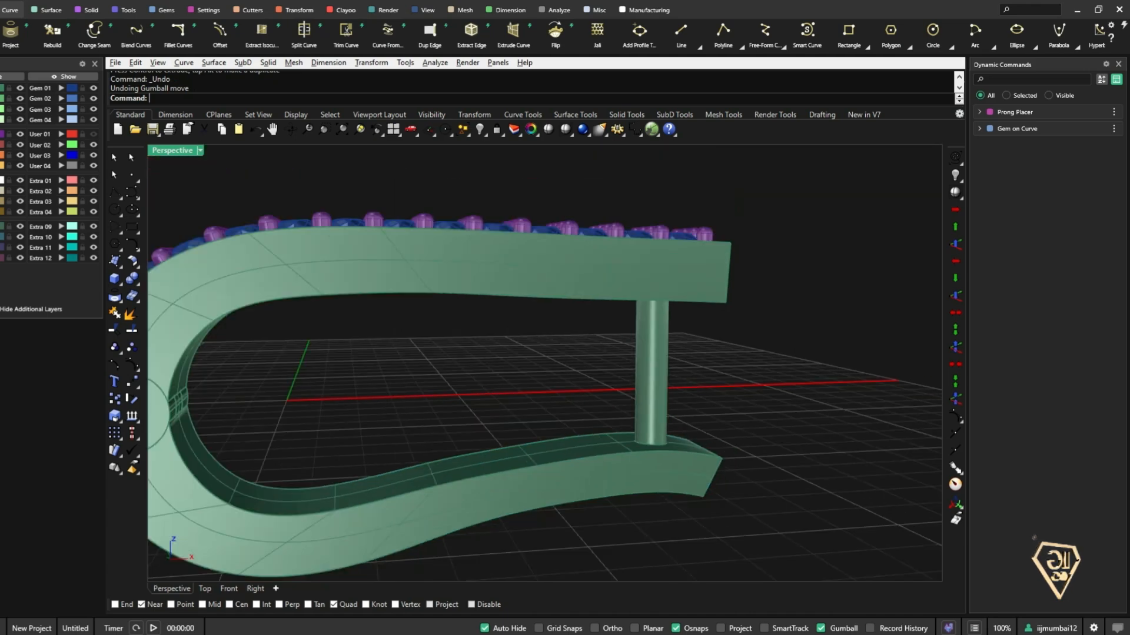
pyautogui.scroll(4, 476, 397)
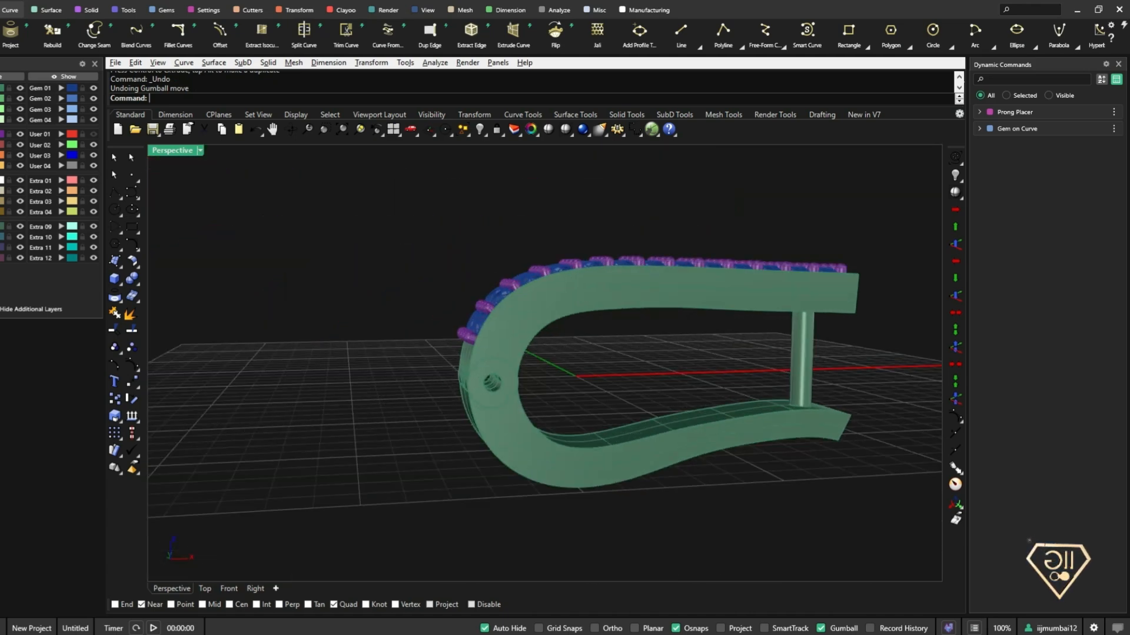
pyautogui.keyDown('shift'); pyautogui.moveTo(492, 382); pyautogui.dragTo(465, 392, button='right'); pyautogui.keyUp('shift')
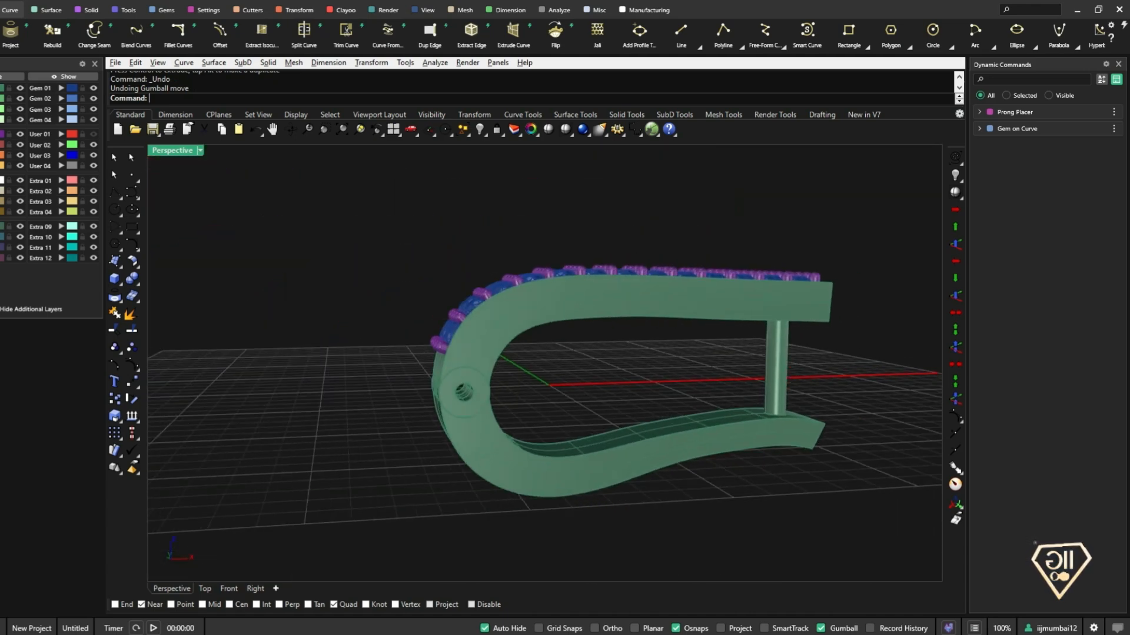
# - Generate gem cutters for all the round diamonds in both rows, keeping the default cutter settings
pyautogui.click(205, 588)
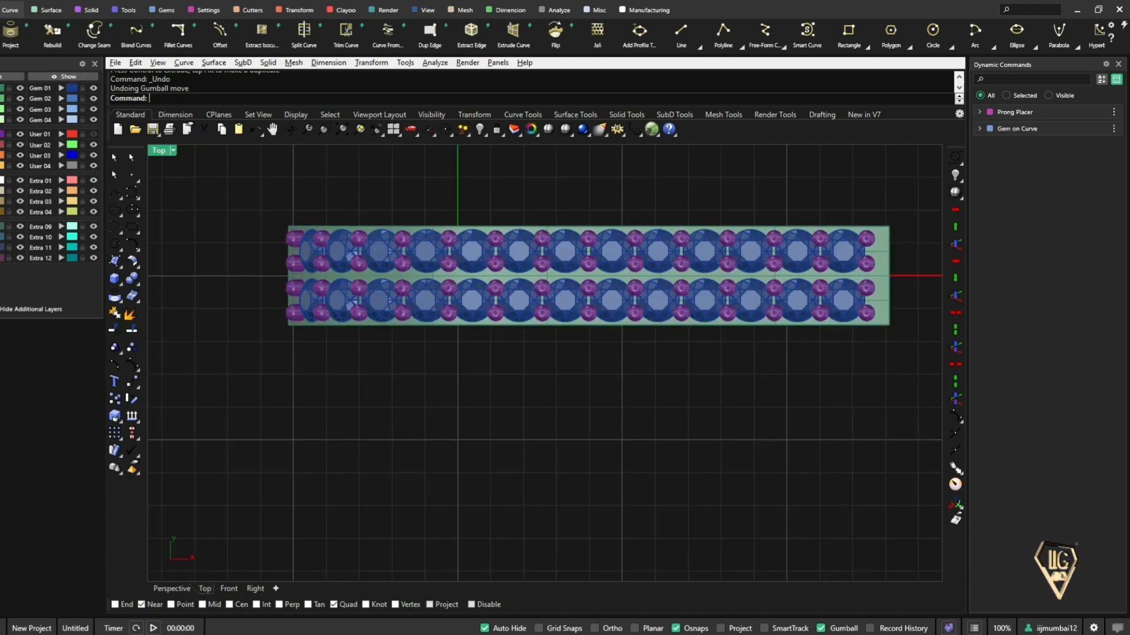
pyautogui.click(565, 251)
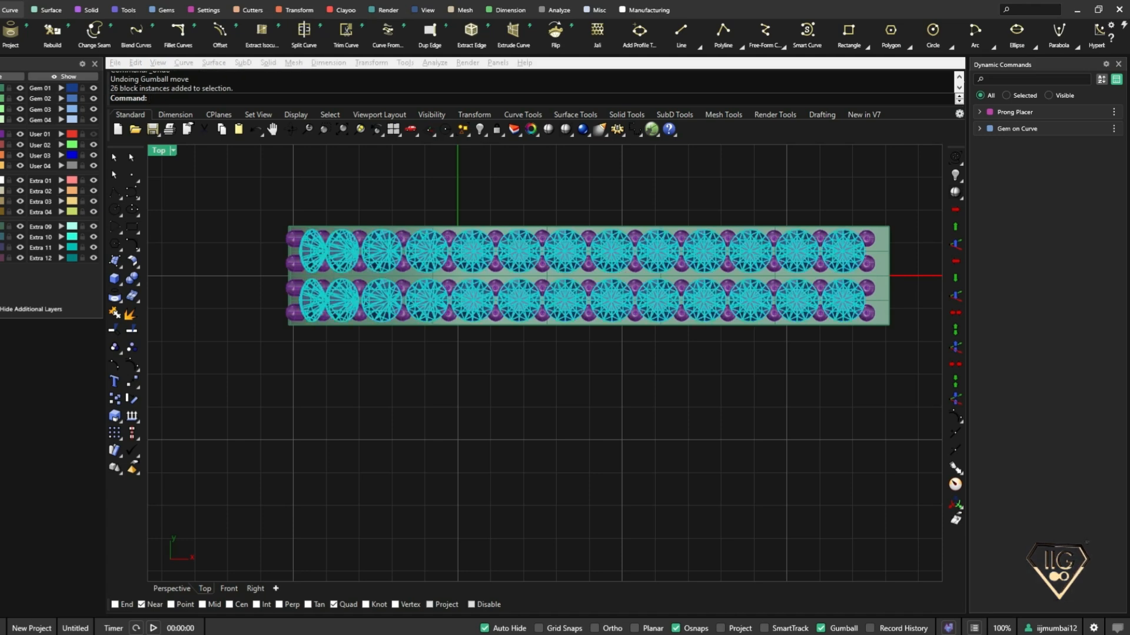
pyautogui.rightClick(415, 189)
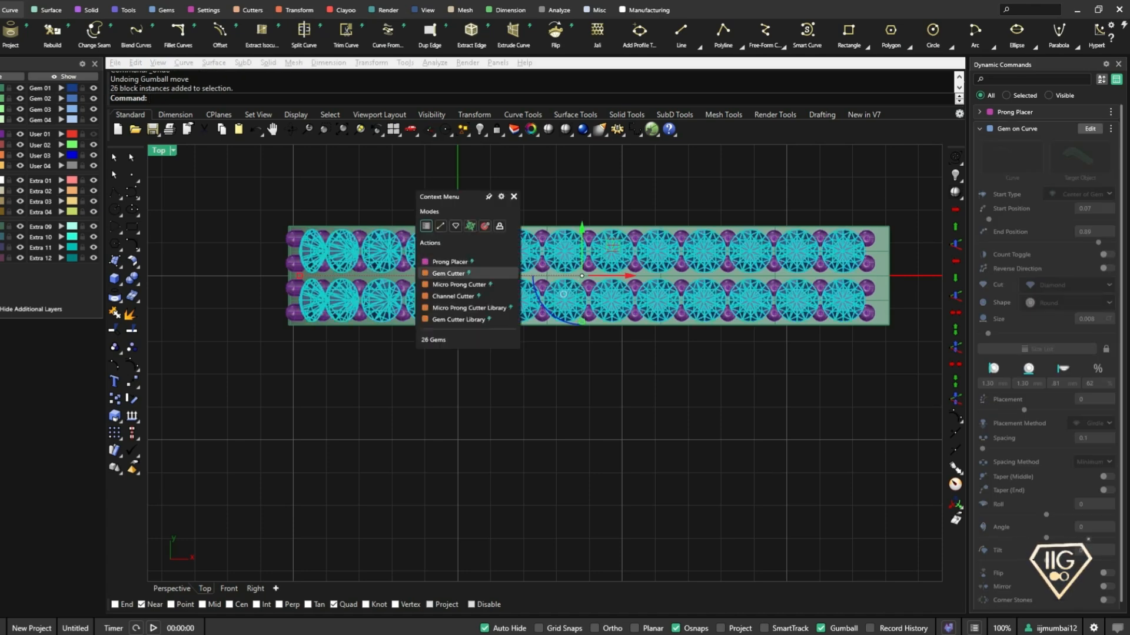
pyautogui.click(462, 272)
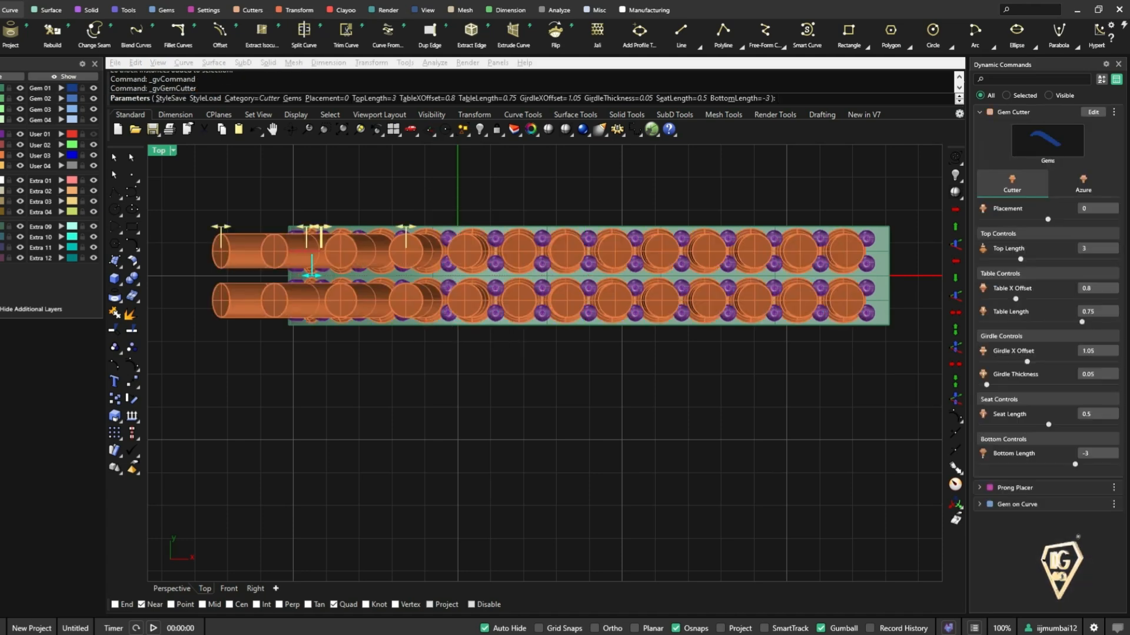
# - Subtract all the gem cutters from the band with BooleanDifference, and delete the cutters
pyautogui.write('BooleanDifference')
pyautogui.press('Return')
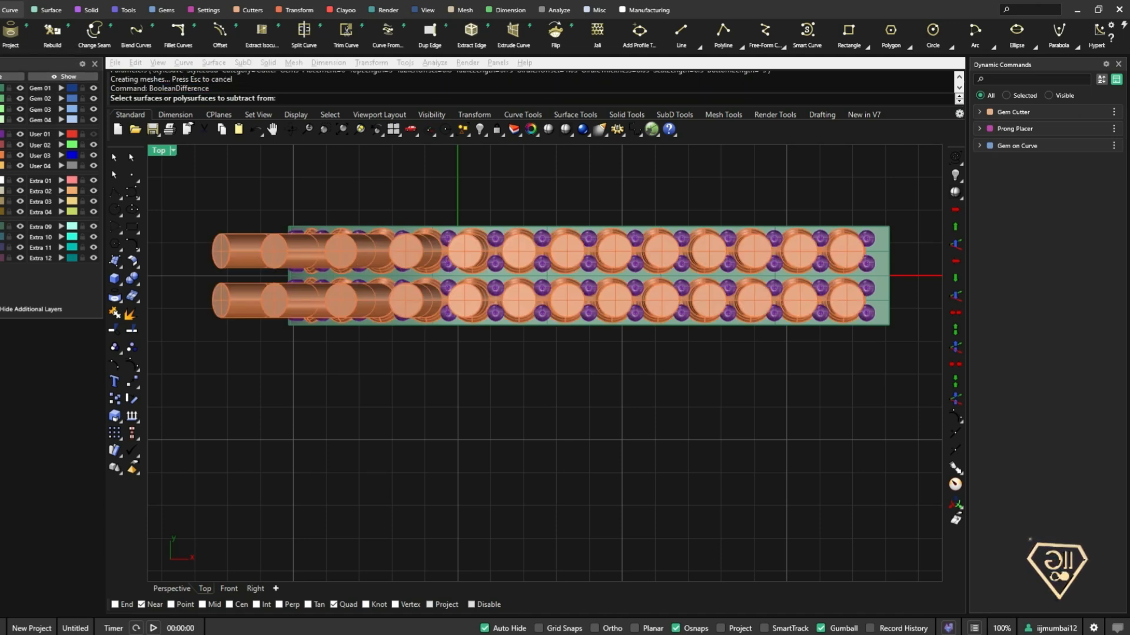
pyautogui.click(879, 276)
pyautogui.press('Return')
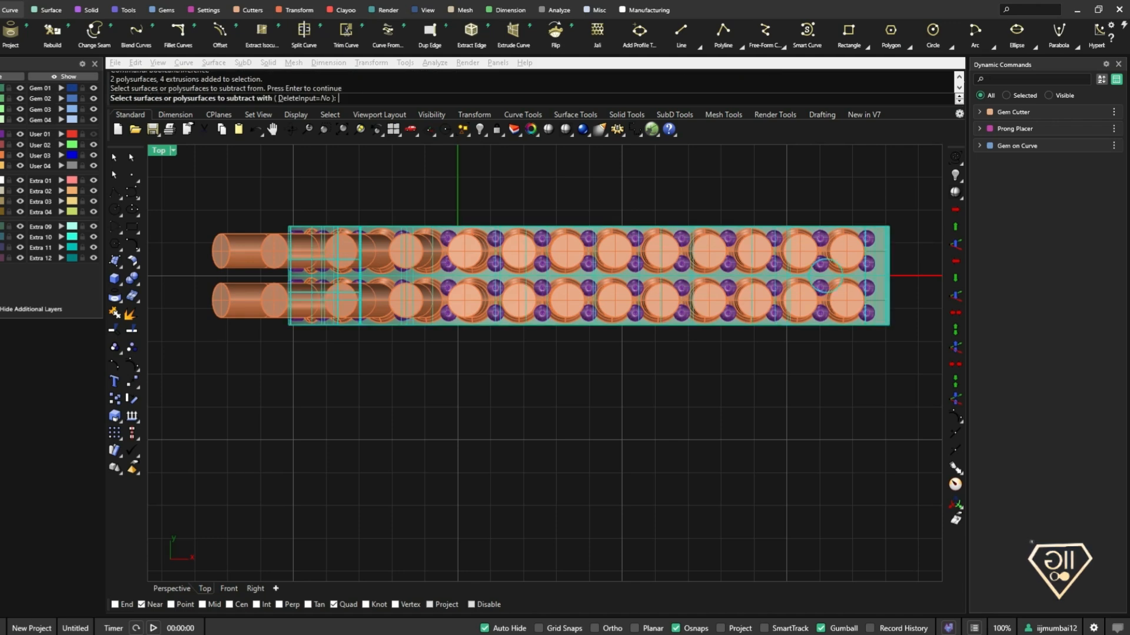
pyautogui.click(847, 253)
pyautogui.press('Return')
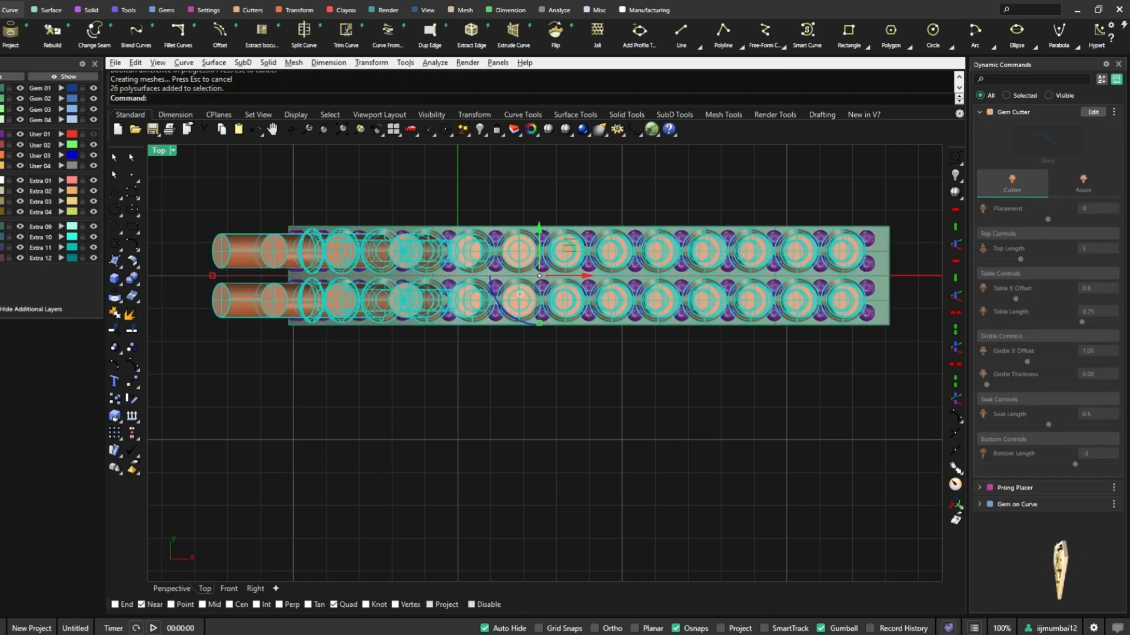
pyautogui.press('Delete')
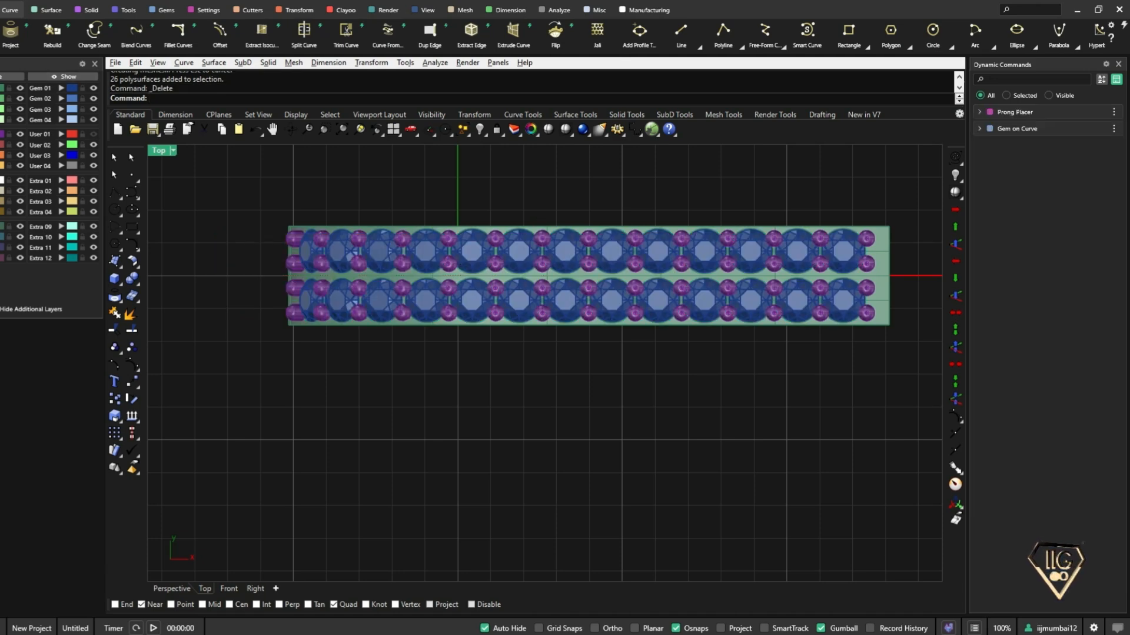
# - Check the cut gem seats from above, and hide the Gem 01 and User 01 layers in the perspective view
pyautogui.click(93, 88)
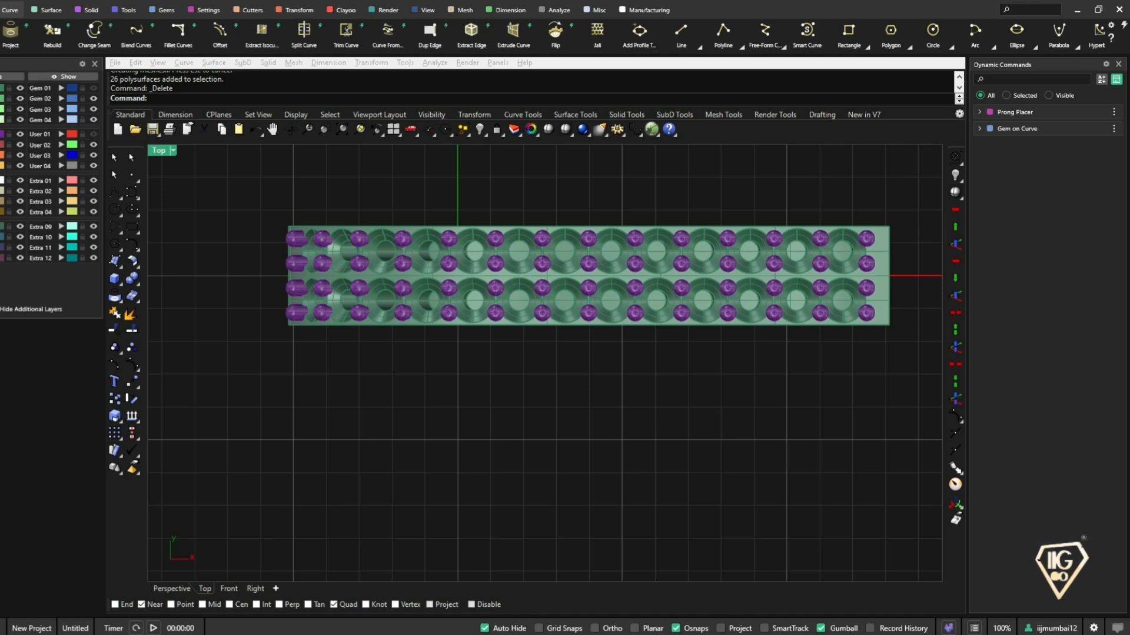
pyautogui.click(94, 88)
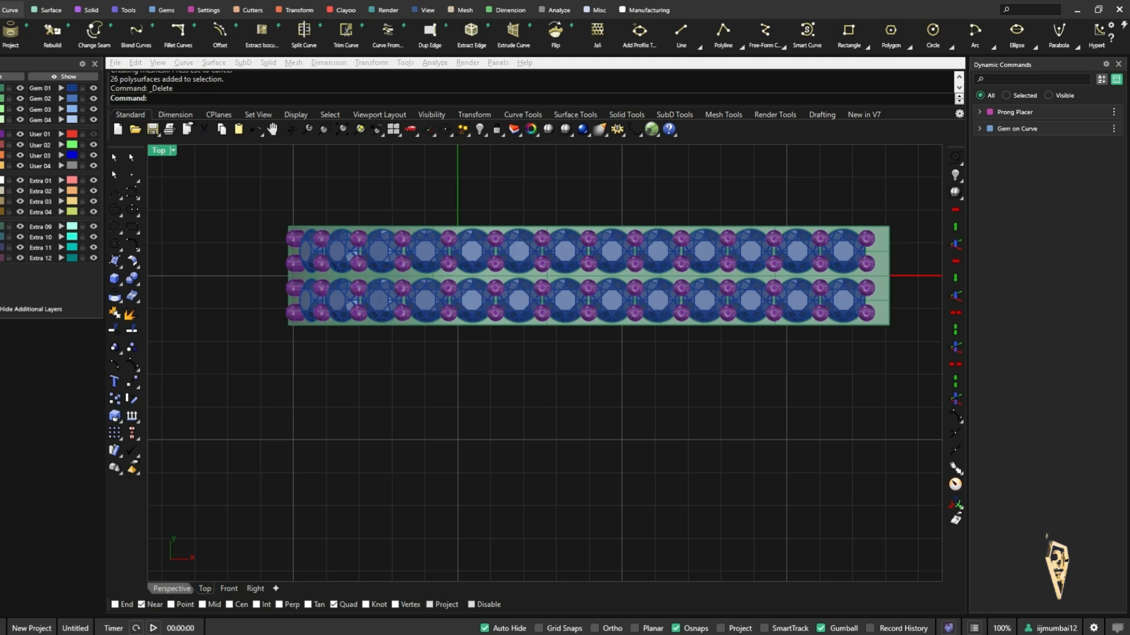
pyautogui.click(172, 589)
pyautogui.scroll(2, 602, 262)
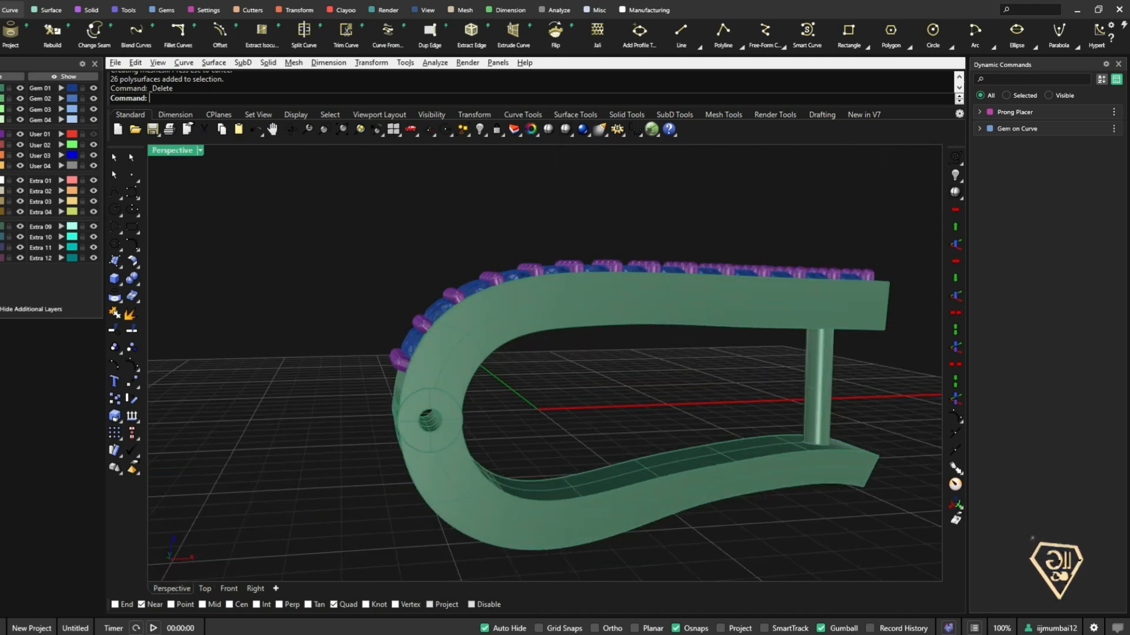
pyautogui.click(94, 88)
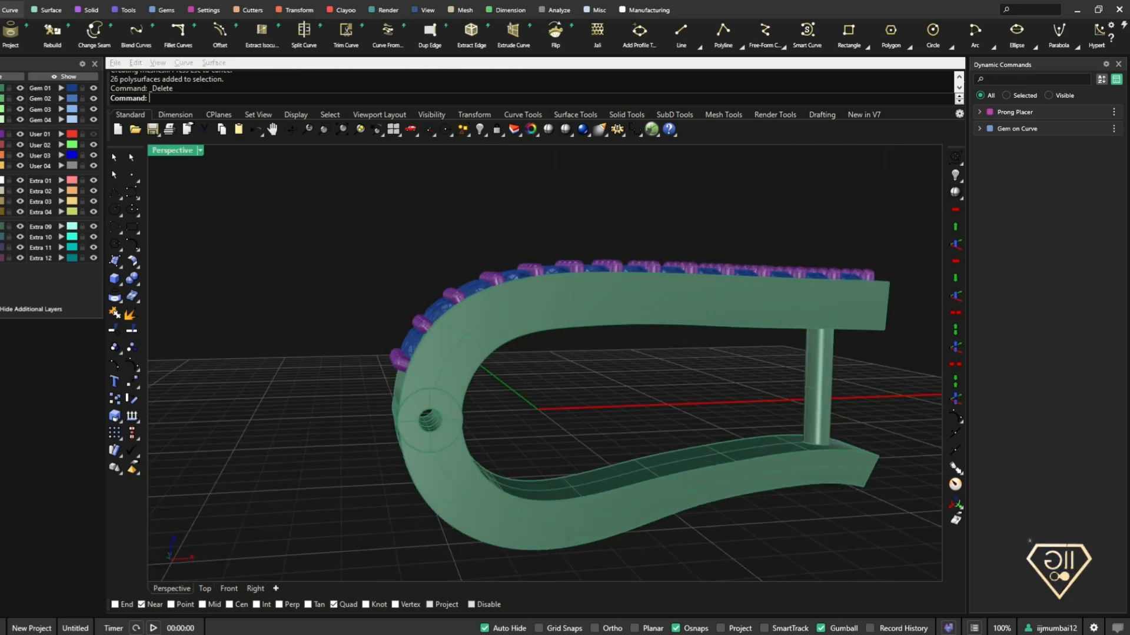
pyautogui.click(20, 134)
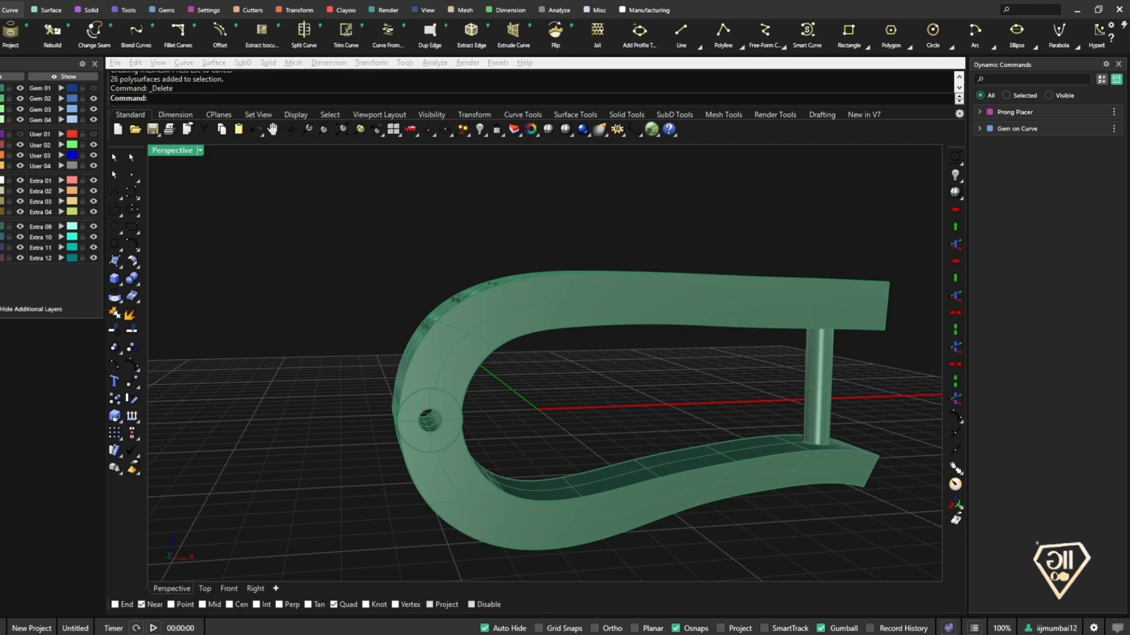
pyautogui.moveTo(529, 376); pyautogui.dragTo(621, 406, button='right')
pyautogui.press('space')
pyautogui.press('space')
pyautogui.press('space')
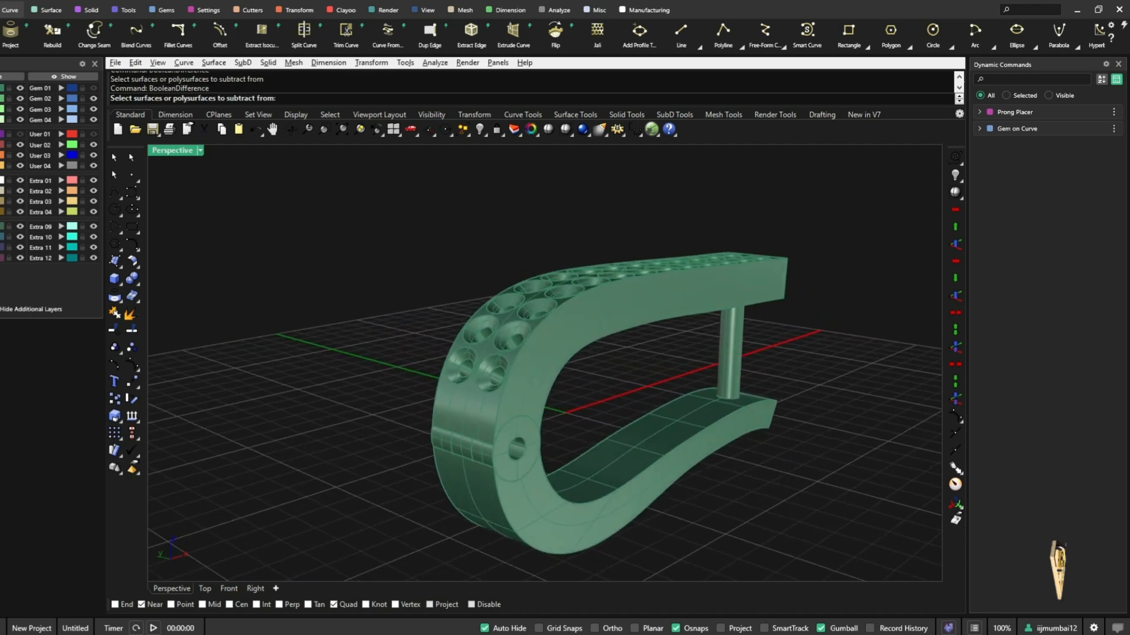
pyautogui.click(568, 324)
pyautogui.click(730, 353)
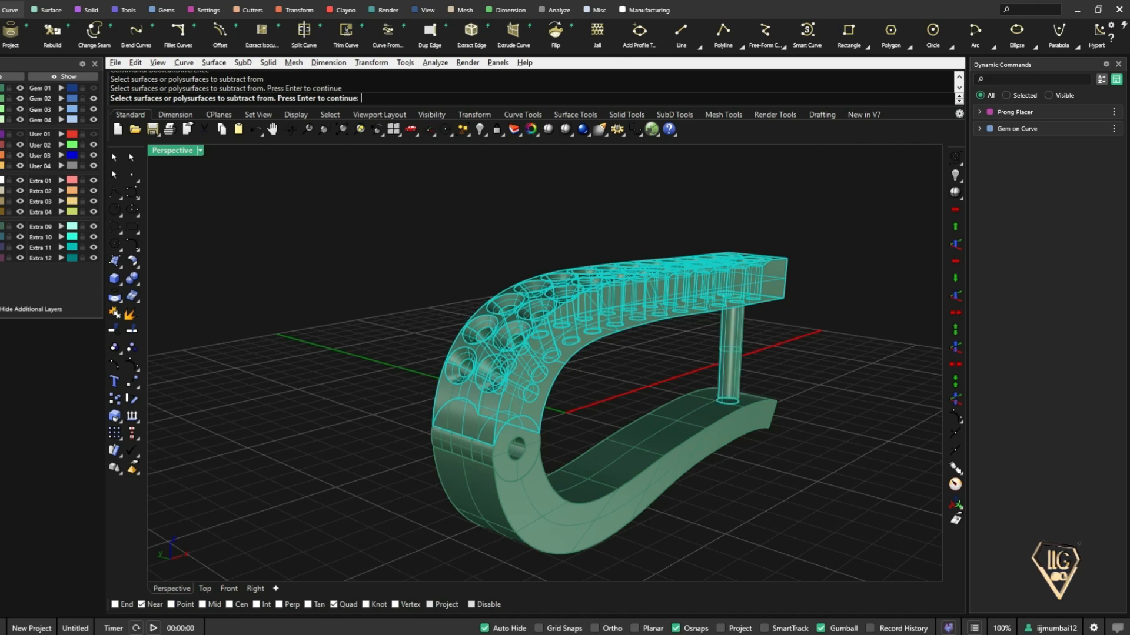
pyautogui.scroll(6, 419, 487)
pyautogui.click(560, 411)
pyautogui.click(469, 389)
pyautogui.write('gro')
pyautogui.press('BackSpace')
pyautogui.press('BackSpace')
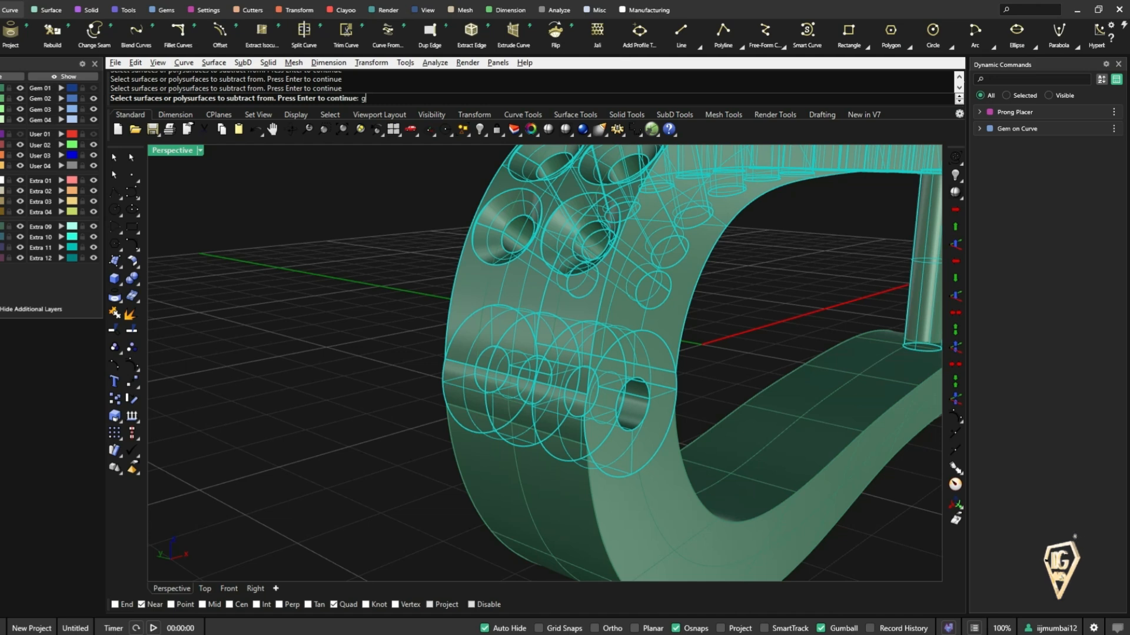
pyautogui.press('BackSpace')
pyautogui.press('Return')
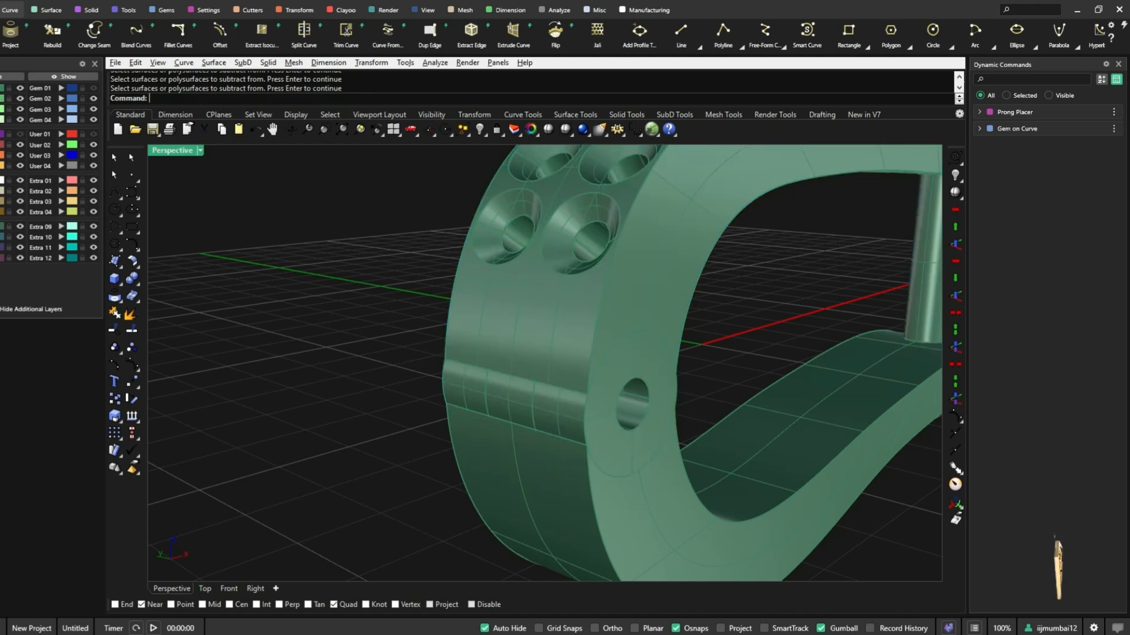
# - Group the upper arm with its two hinge knuckles and the round post
pyautogui.click(638, 277)
pyautogui.keyDown('shift'); pyautogui.click(562, 411); pyautogui.keyUp('shift')
pyautogui.keyDown('shift'); pyautogui.click(490, 393); pyautogui.keyUp('shift')
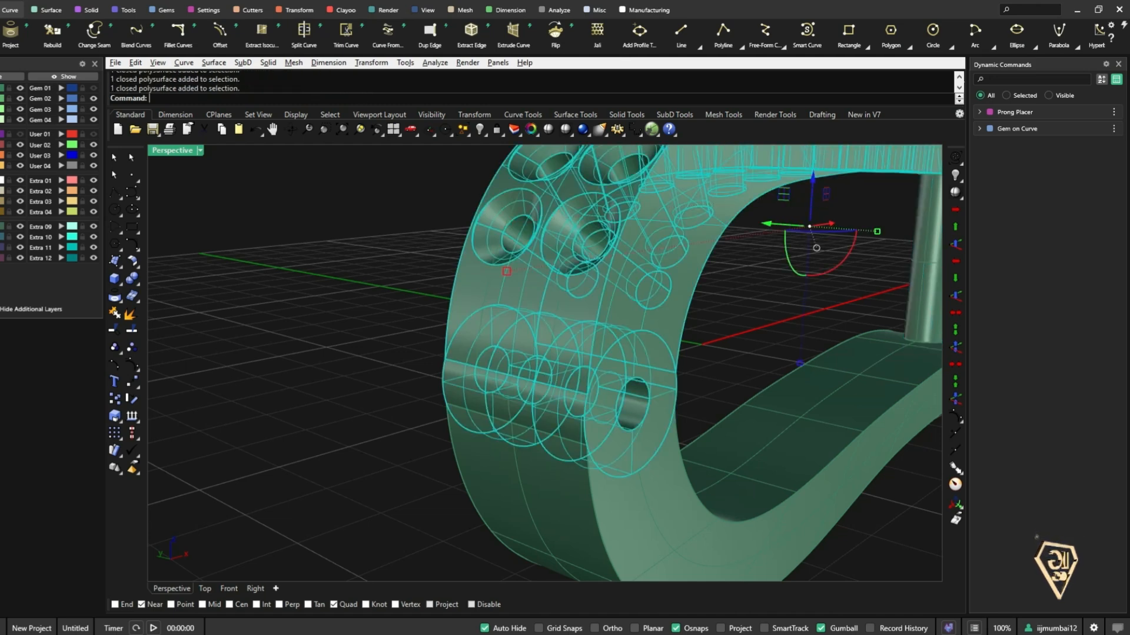
pyautogui.keyDown('shift'); pyautogui.click(923, 268); pyautogui.keyUp('shift')
pyautogui.write('Group')
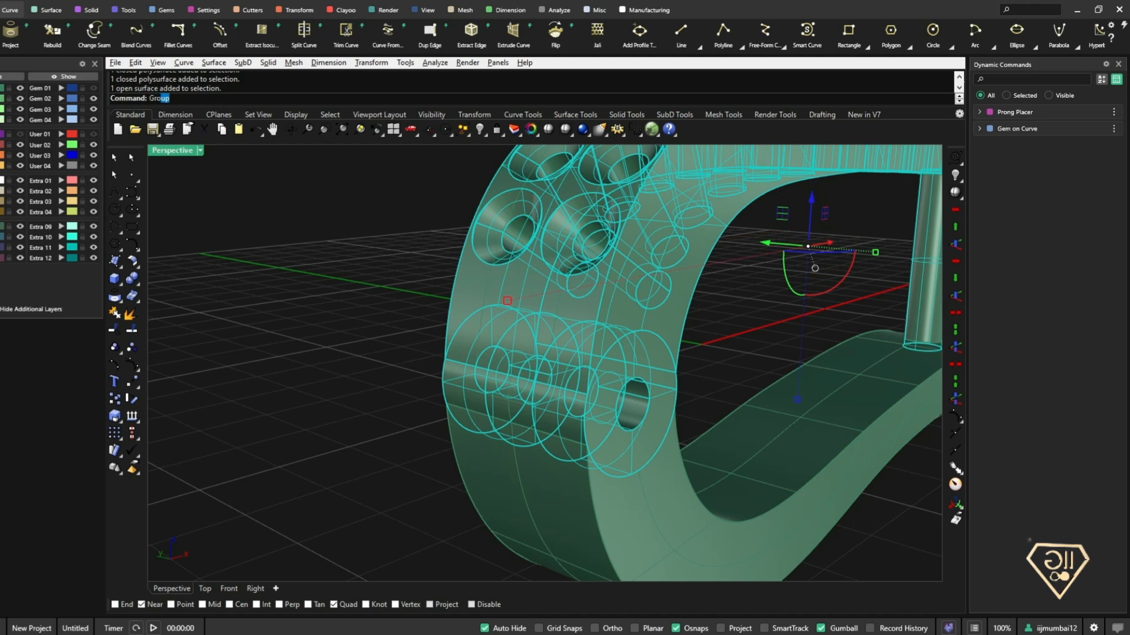
pyautogui.press('Return')
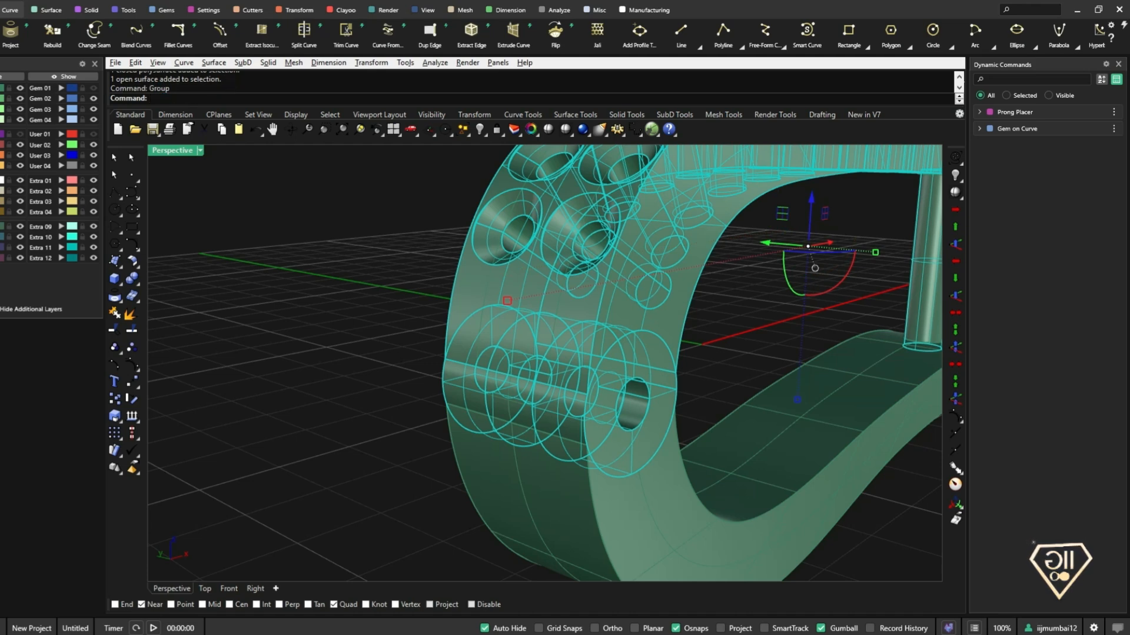
pyautogui.press('Escape')
# - Select all the curves with SelCrv and hide them
pyautogui.write('SelCrv')
pyautogui.press('Return')
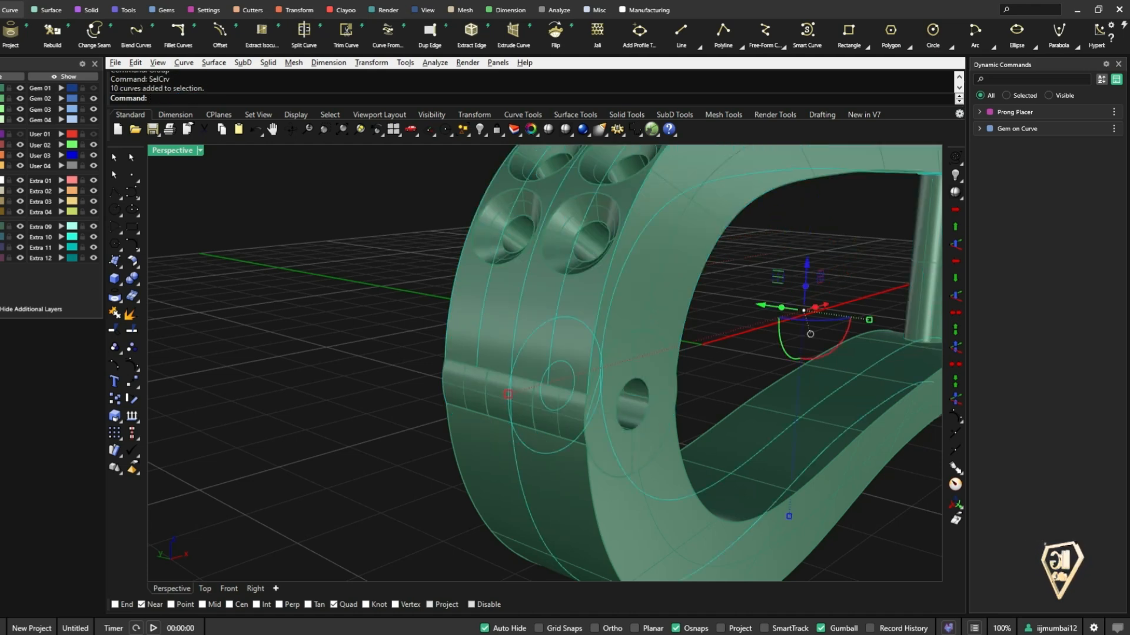
pyautogui.write('Hide')
pyautogui.press('Return')
# - Try selecting the surfaces with SelSrf and hiding them, and undo the hide
pyautogui.write('SelSrf')
pyautogui.press('Return')
pyautogui.write('Hide')
pyautogui.hotkey('ctrl', 'z')
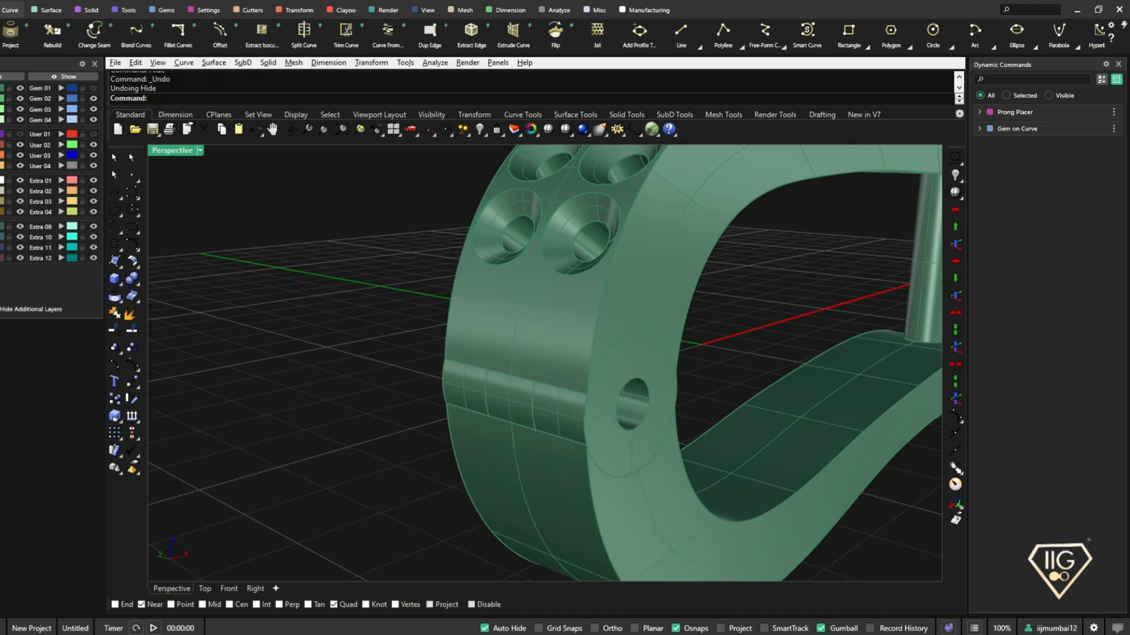
# - Raise the grouped upper arm vertically with the gumball to separate it from the lower arm
pyautogui.keyDown('shift'); pyautogui.moveTo(647, 341); pyautogui.dragTo(582, 349, button='right'); pyautogui.keyUp('shift')
pyautogui.click(444, 471)
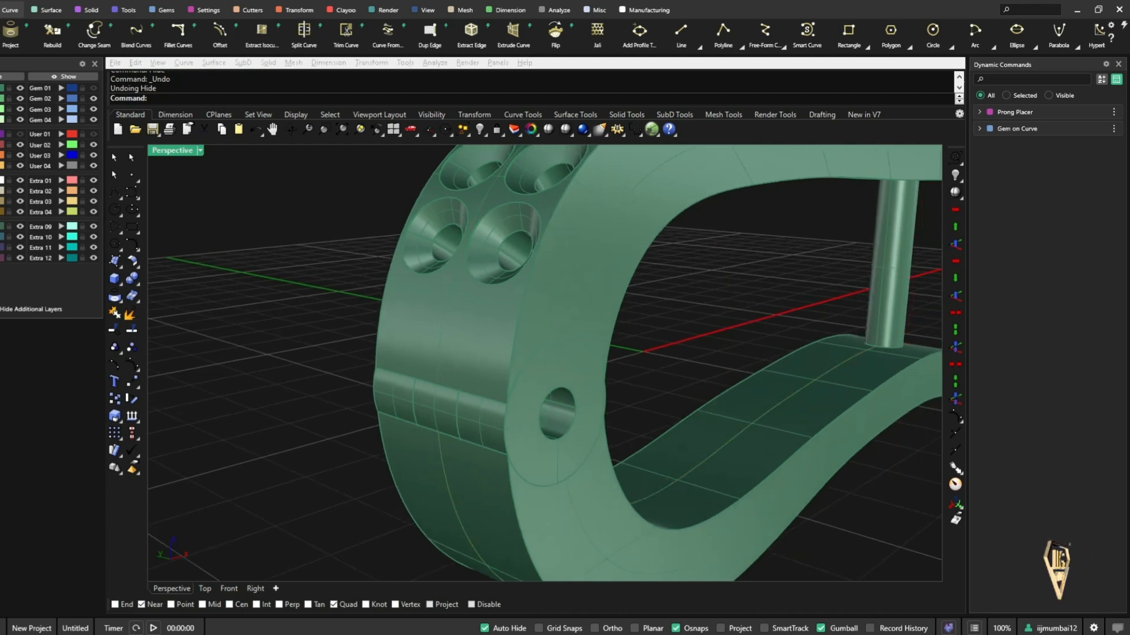
pyautogui.scroll(-5, 624, 453)
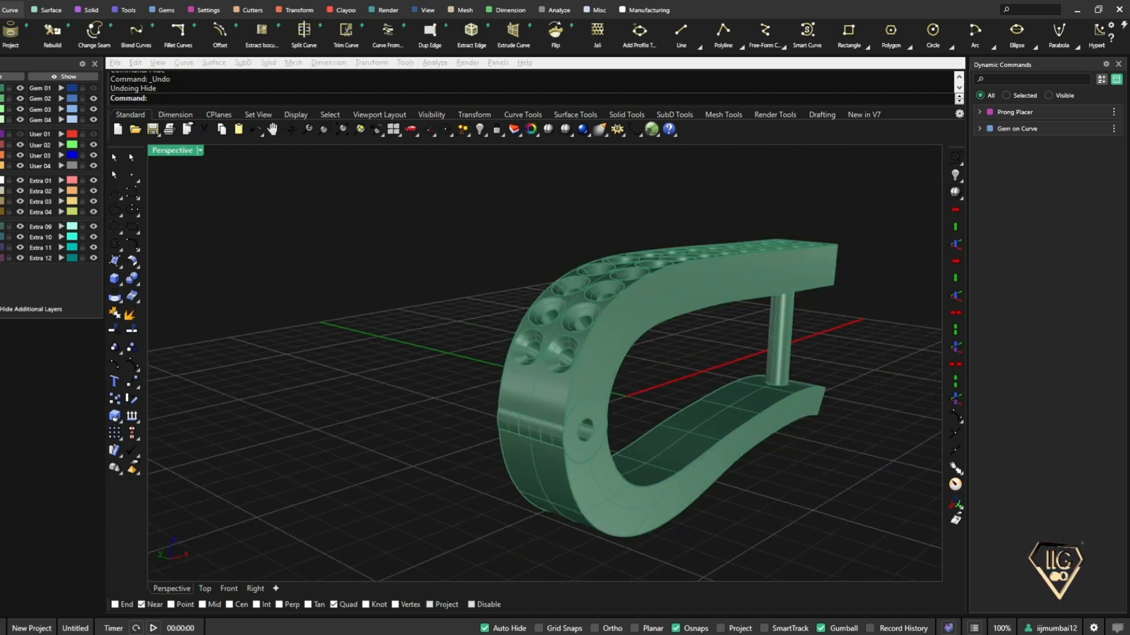
pyautogui.hotkey('ctrl', 'a')
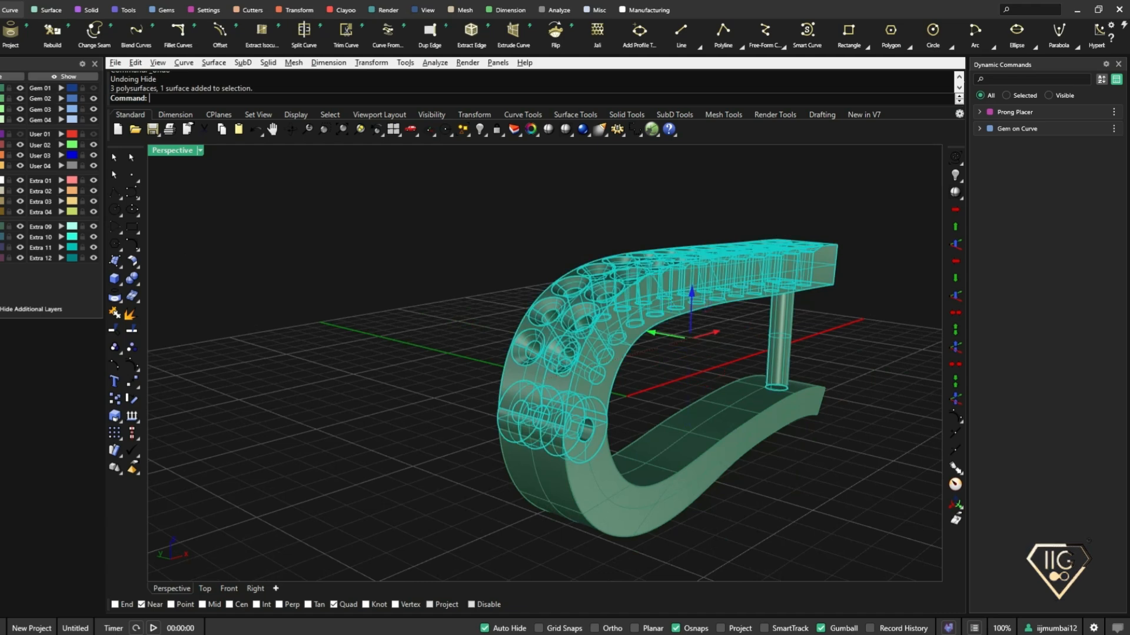
pyautogui.click(691, 291)
pyautogui.press('Return')
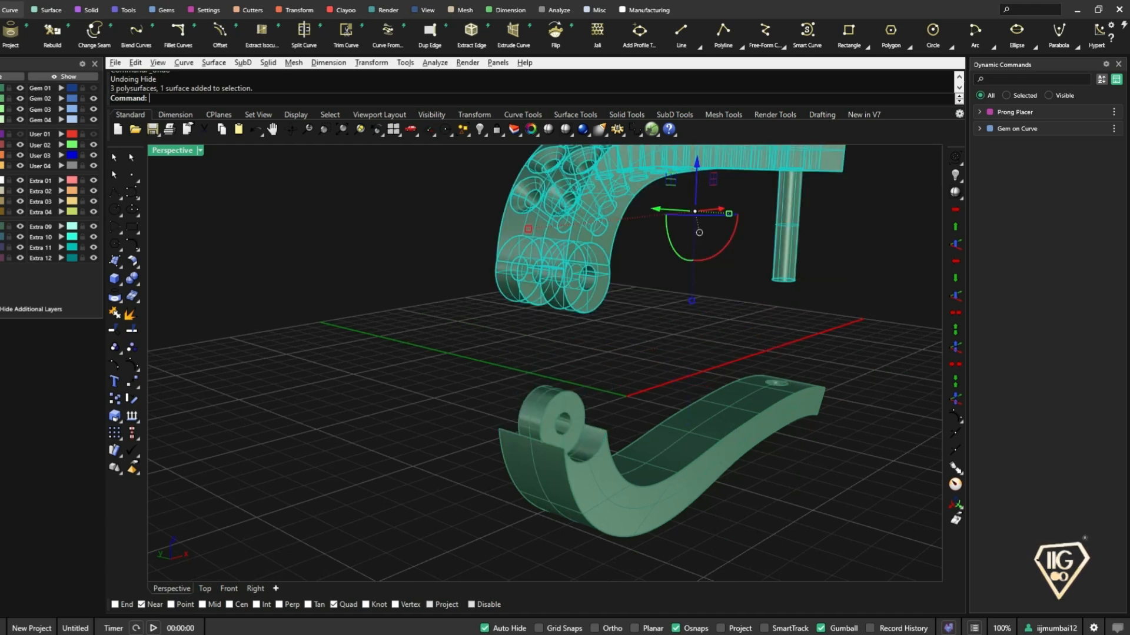
pyautogui.press('Escape')
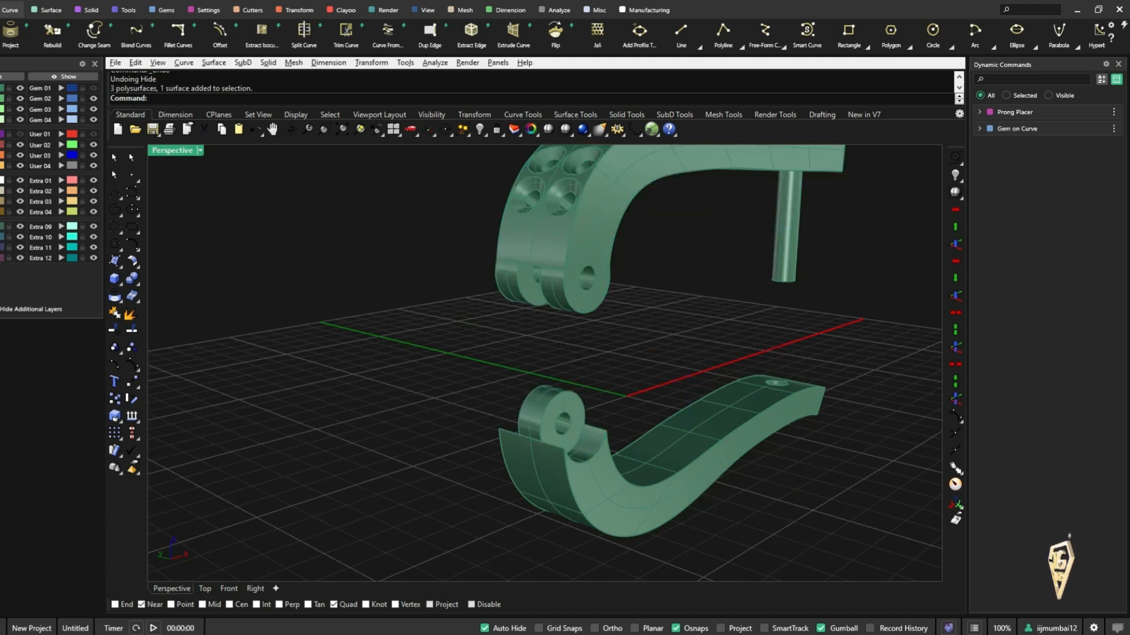
# - Group the lower arm with its middle hinge knuckle
pyautogui.click(555, 419)
pyautogui.keyDown('shift'); pyautogui.click(605, 493); pyautogui.keyUp('shift')
pyautogui.write('Group')
pyautogui.press('Return')
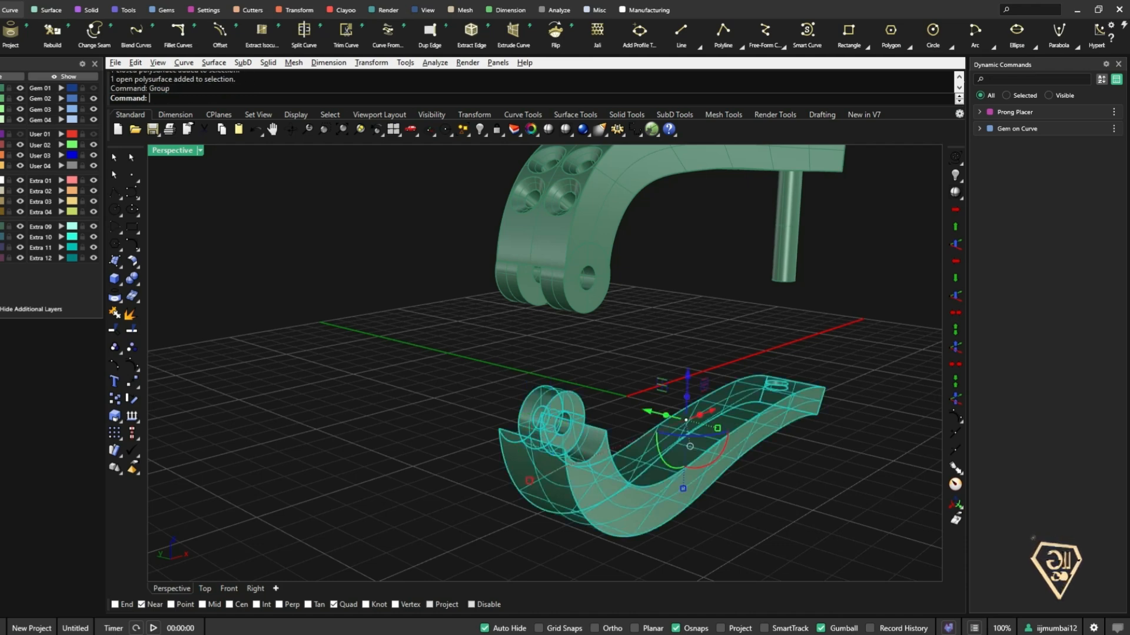
pyautogui.press('Escape')
# - Examine the separated upper and lower arms, including the hinge knuckles, the post and its recess, from several angles
pyautogui.scroll(-4, 544, 363)
pyautogui.moveTo(589, 363); pyautogui.dragTo(553, 365, button='right')
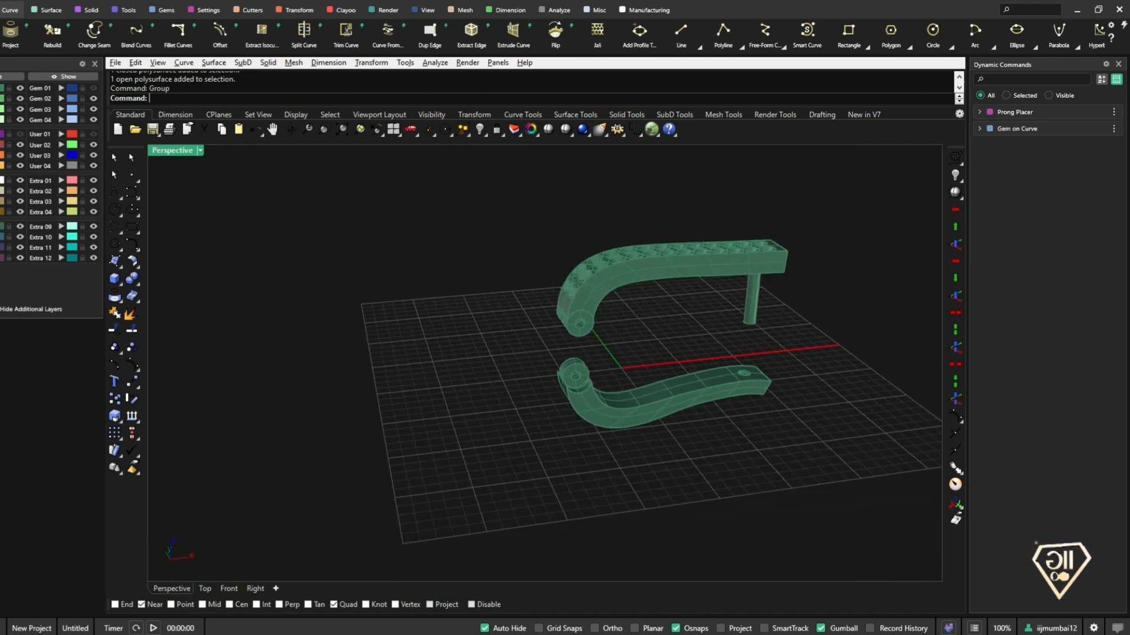
pyautogui.scroll(4, 545, 359)
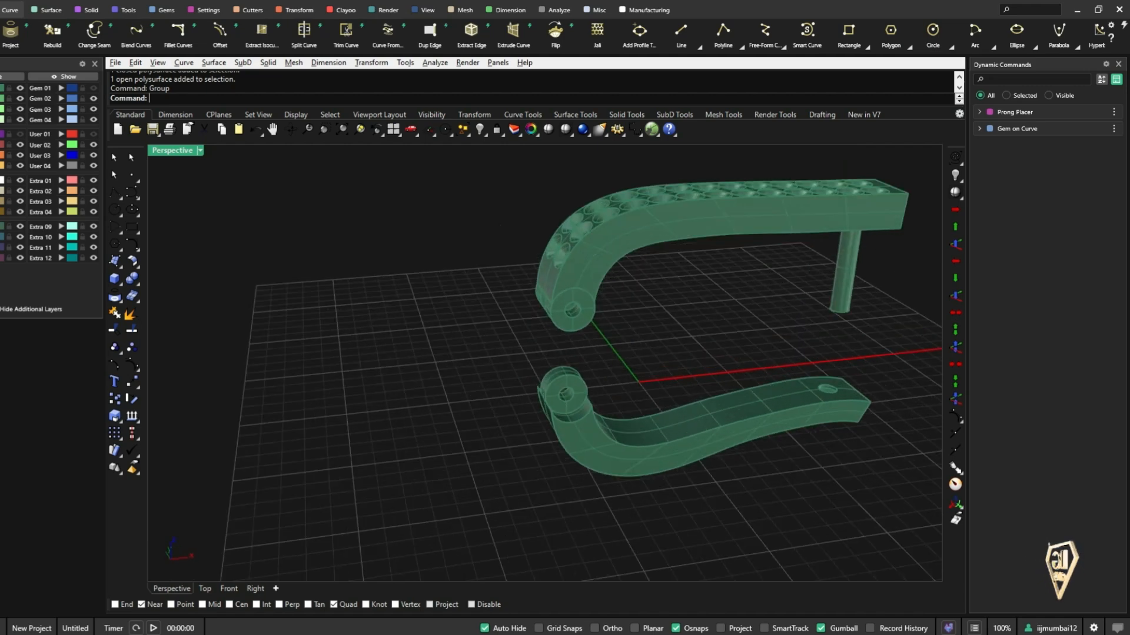
pyautogui.moveTo(545, 360); pyautogui.dragTo(668, 406, button='right')
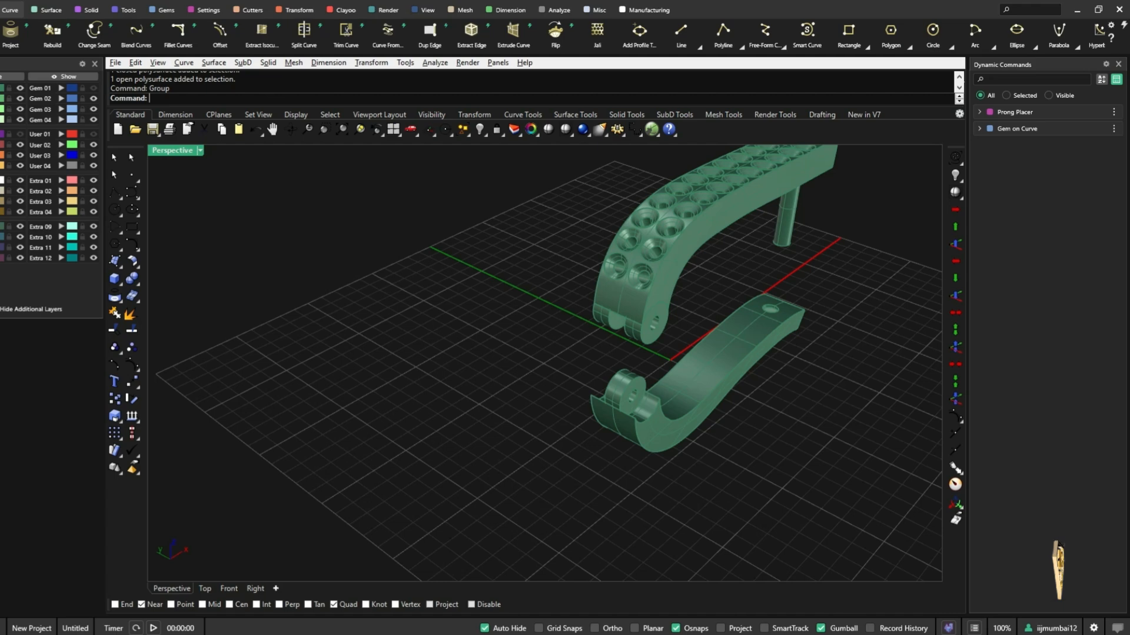
pyautogui.click(676, 258)
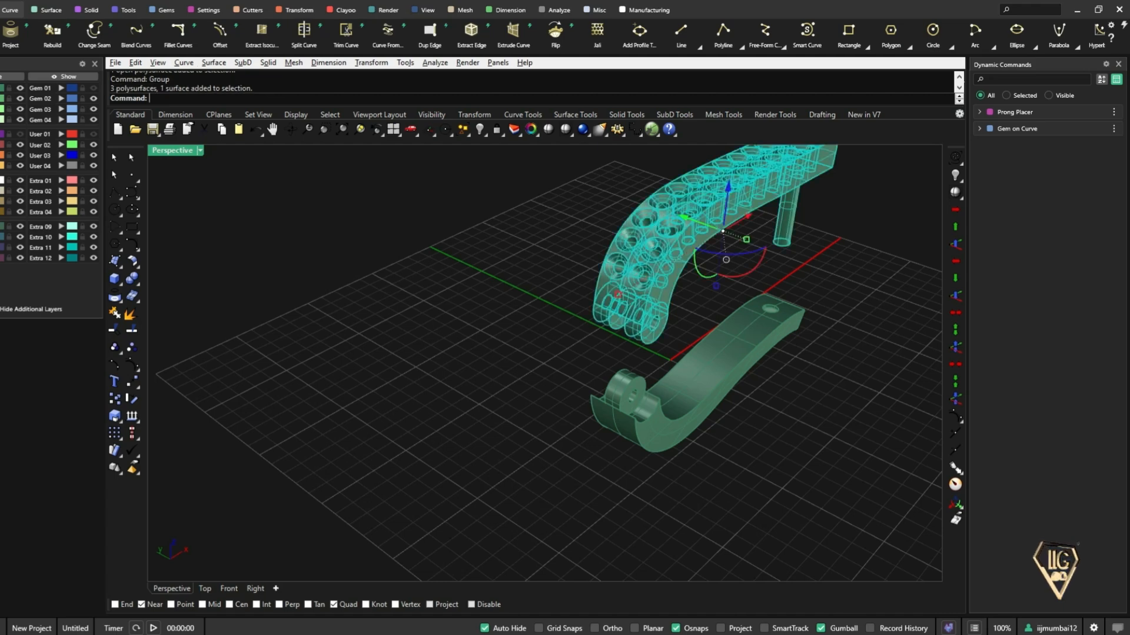
pyautogui.click(703, 371)
pyautogui.press('Escape')
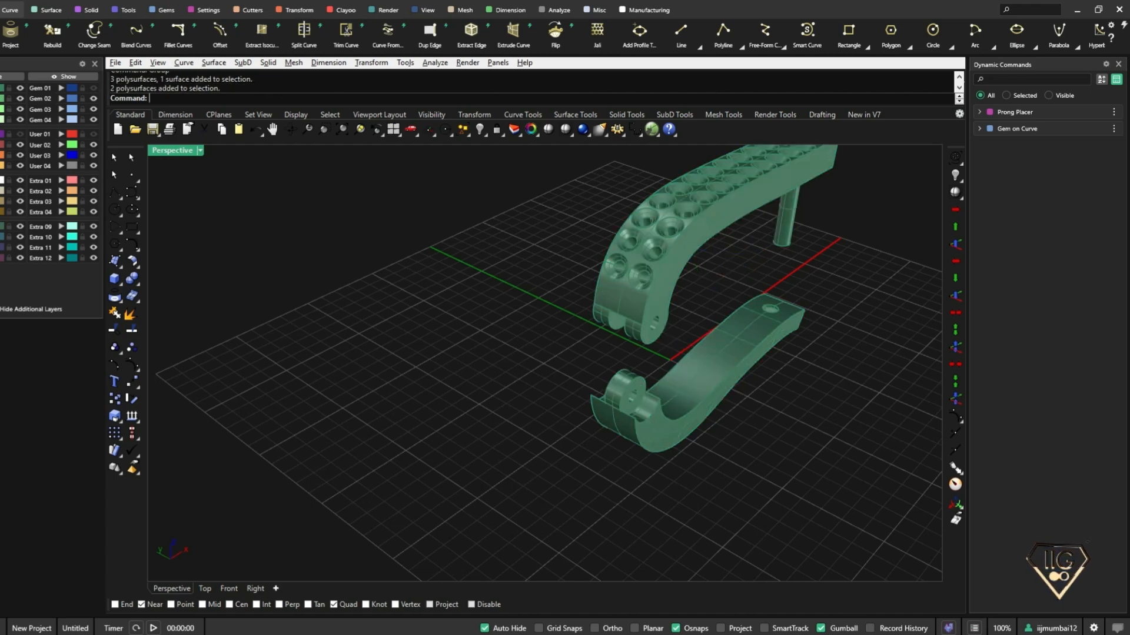
pyautogui.scroll(8, 659, 325)
pyautogui.scroll(-11, 692, 352)
pyautogui.moveTo(692, 352); pyautogui.dragTo(553, 318, button='right')
pyautogui.scroll(8, 600, 385)
pyautogui.scroll(3, 628, 330)
pyautogui.scroll(-8, 591, 347)
pyautogui.scroll(-3, 700, 380)
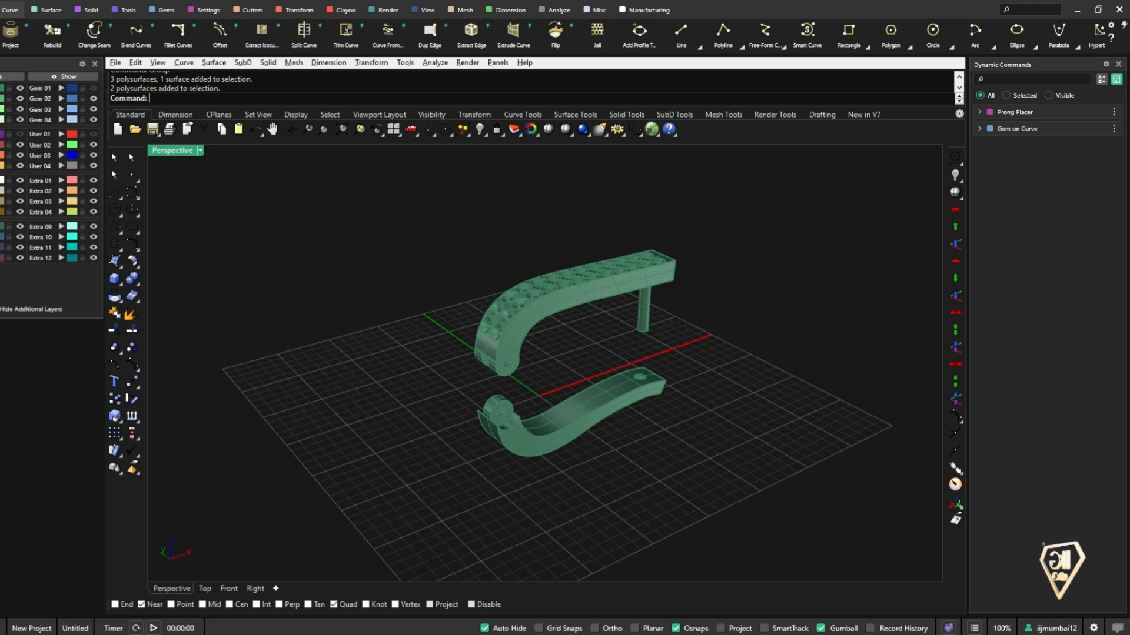
# - Undo the lower arm's grouping and the upper arm's upward move
pyautogui.hotkey('ctrl', 'z')
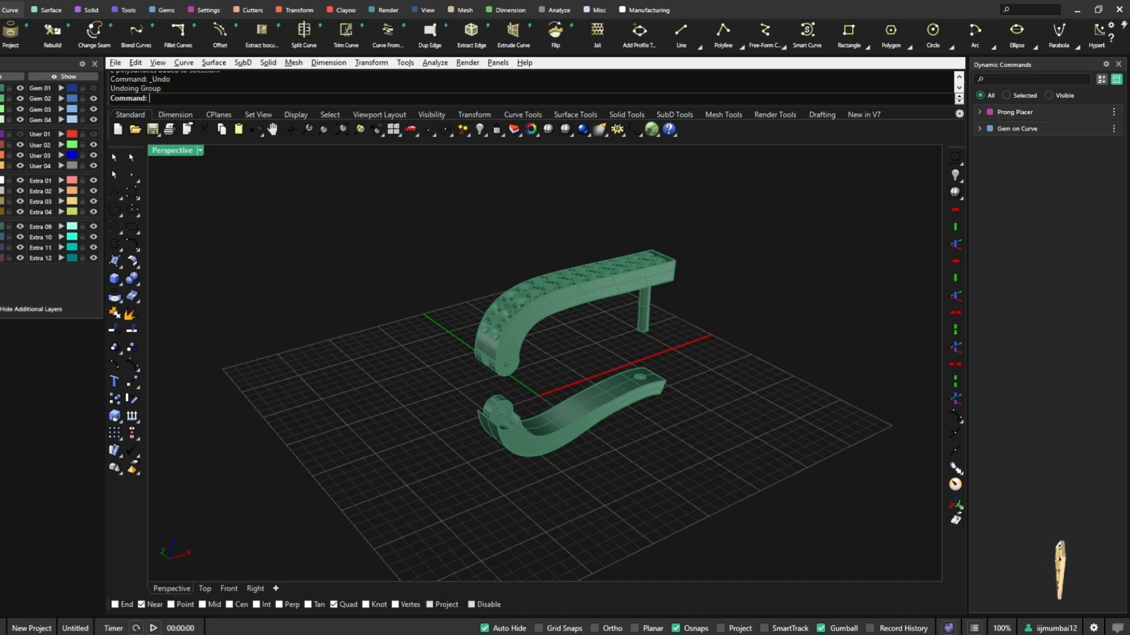
pyautogui.hotkey('ctrl', 'z')
pyautogui.press('Escape')
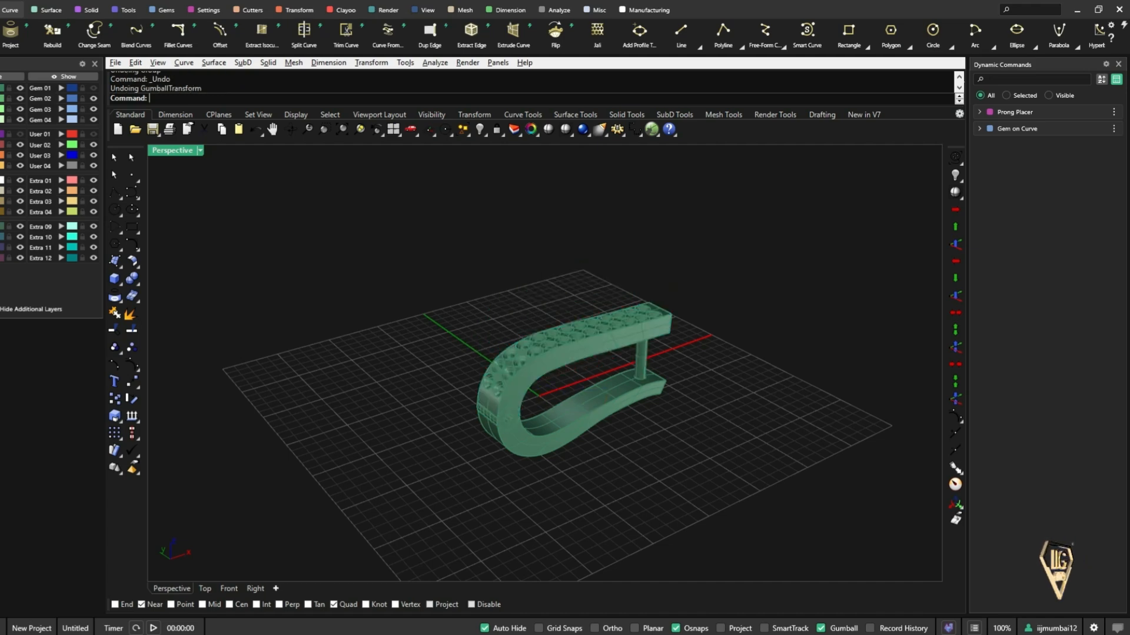
# - Group the lower arm and the upper arm group together as one band
pyautogui.click(573, 433)
pyautogui.hotkey('ctrl', 'a')
pyautogui.write('Group')
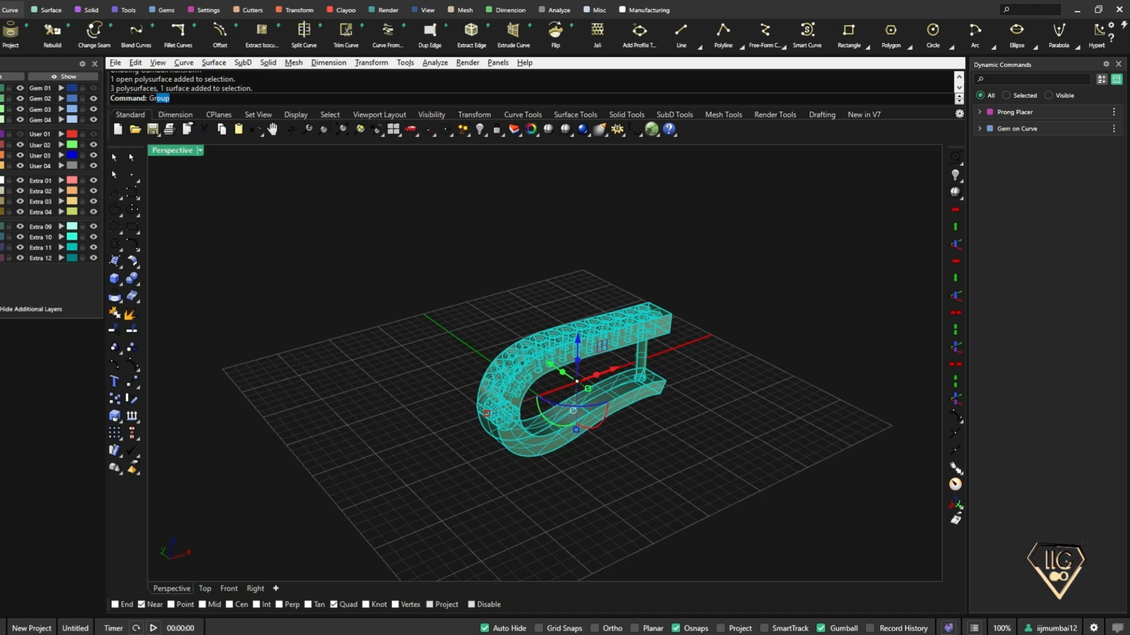
pyautogui.press('Return')
# - Move the grouped band along the Y axis, well away from the origin
pyautogui.scroll(5, 461, 387)
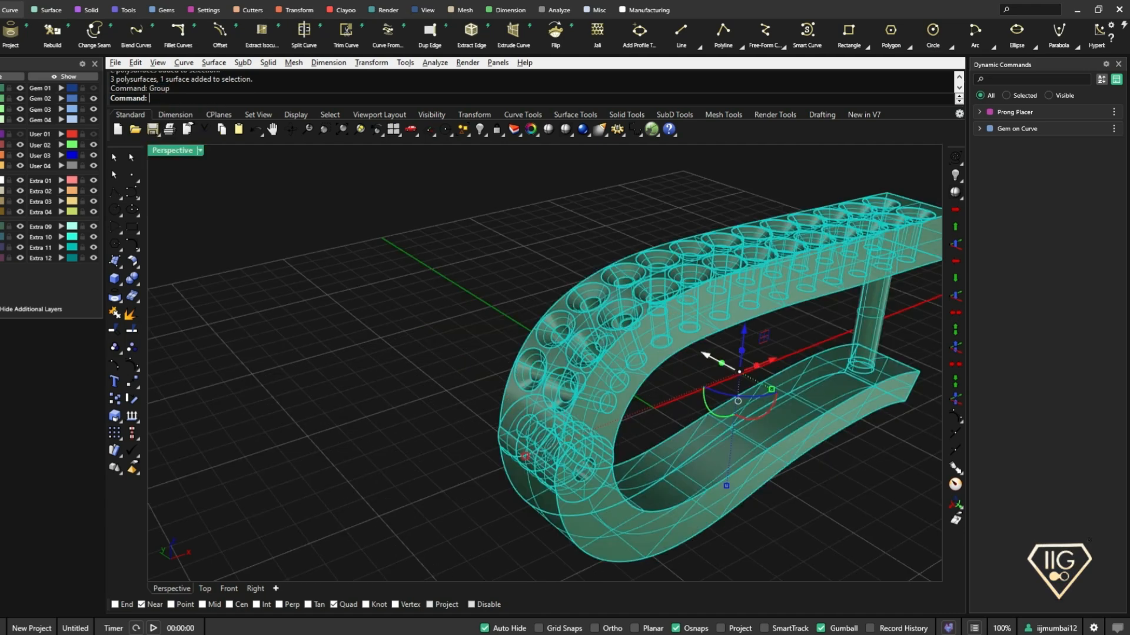
pyautogui.moveTo(705, 355); pyautogui.dragTo(429, 208)
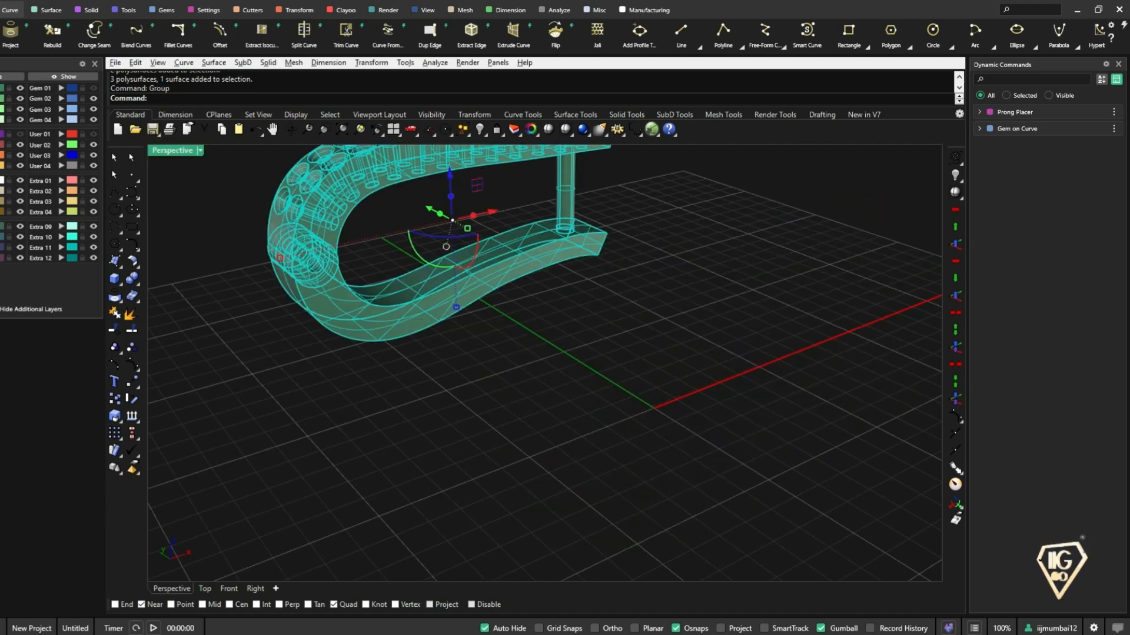
pyautogui.press('Escape')
pyautogui.scroll(-5, 797, 310)
pyautogui.moveTo(677, 318); pyautogui.dragTo(677, 510, button='right')
pyautogui.moveTo(647, 411); pyautogui.dragTo(626, 359, button='right')
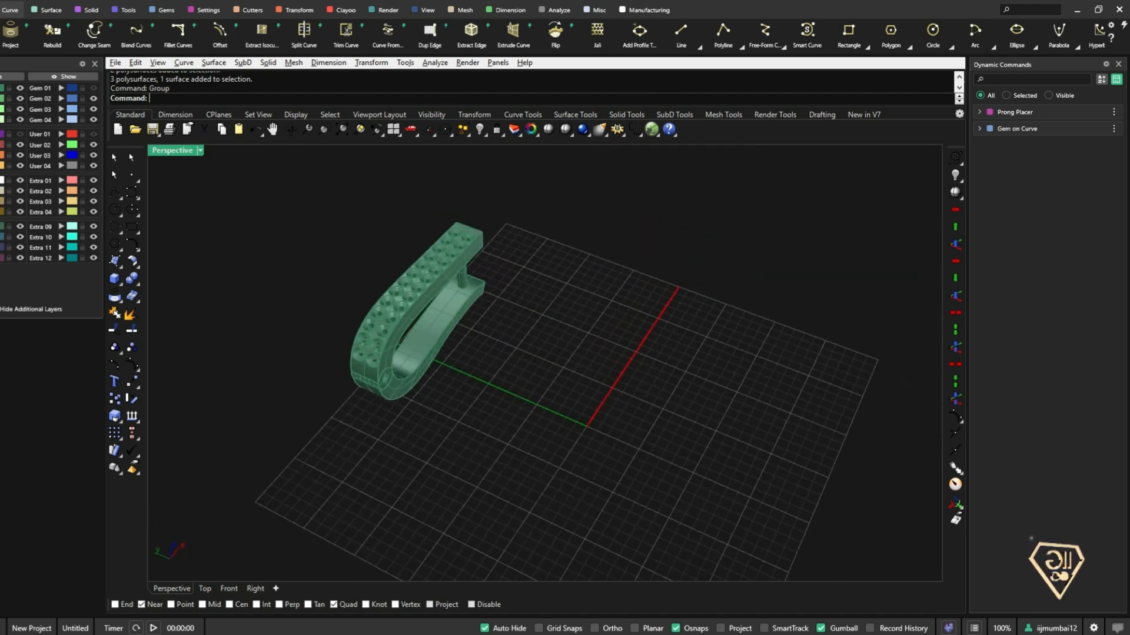
# - Show the User 01 layer again and switch to the Front view, framing the band profile
pyautogui.click(93, 134)
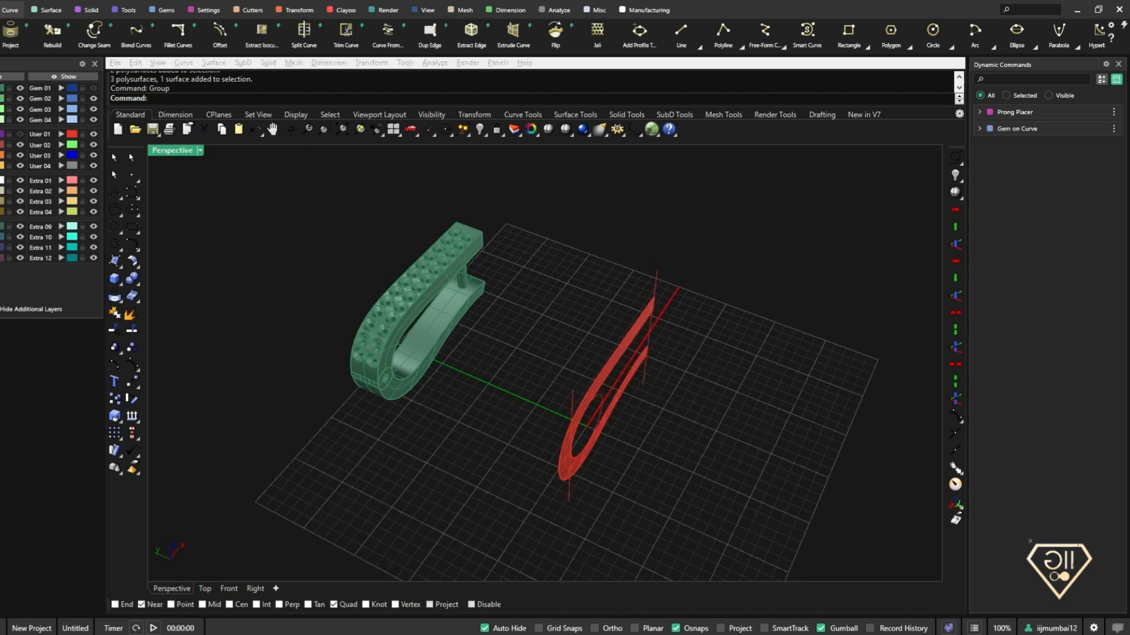
pyautogui.moveTo(664, 406); pyautogui.dragTo(588, 353, button='right')
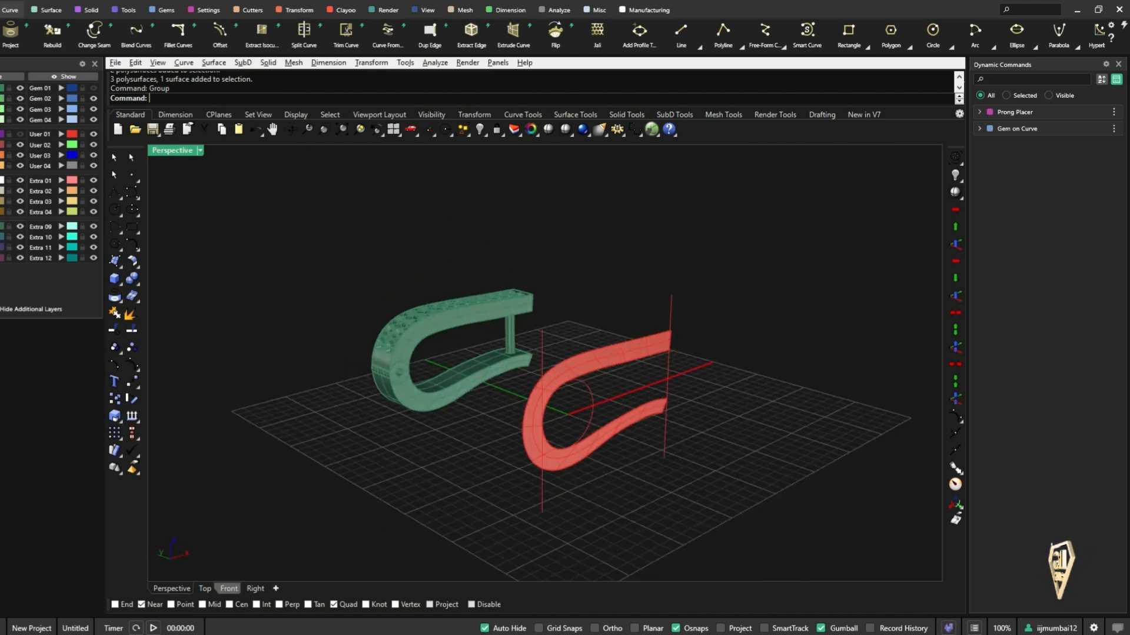
pyautogui.click(229, 588)
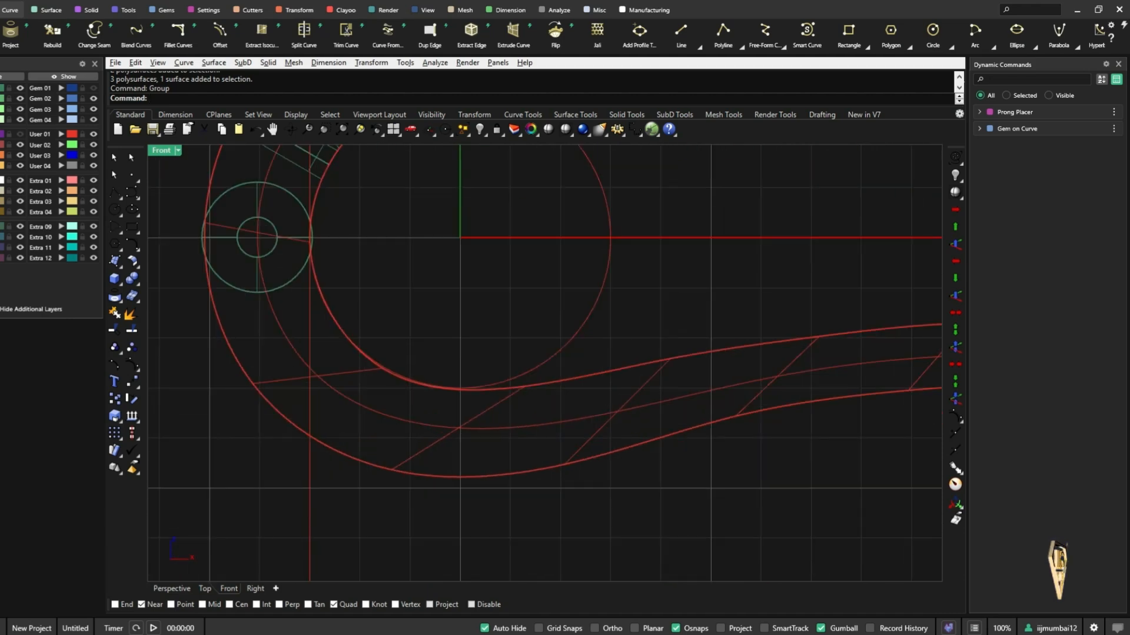
pyautogui.moveTo(518, 358); pyautogui.dragTo(555, 362, button='right')
pyautogui.scroll(-4, 577, 445)
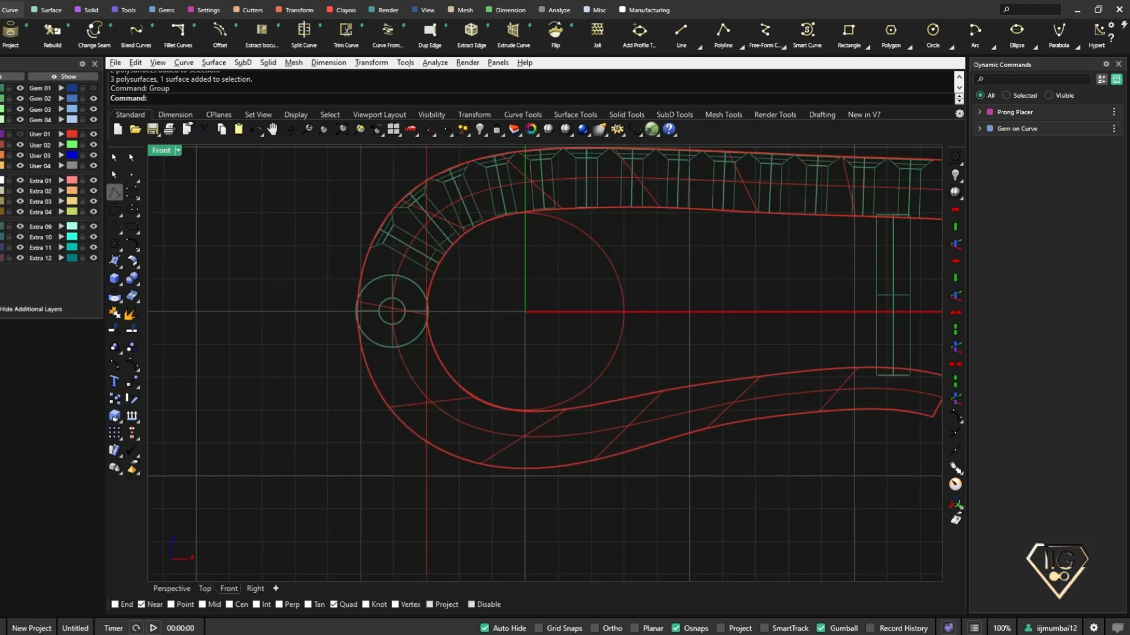
# - Draw a vertical line about 3 mm long downward from the inner circle's lower edge, crossing the lower arm
pyautogui.click(120, 198)
pyautogui.click(134, 199)
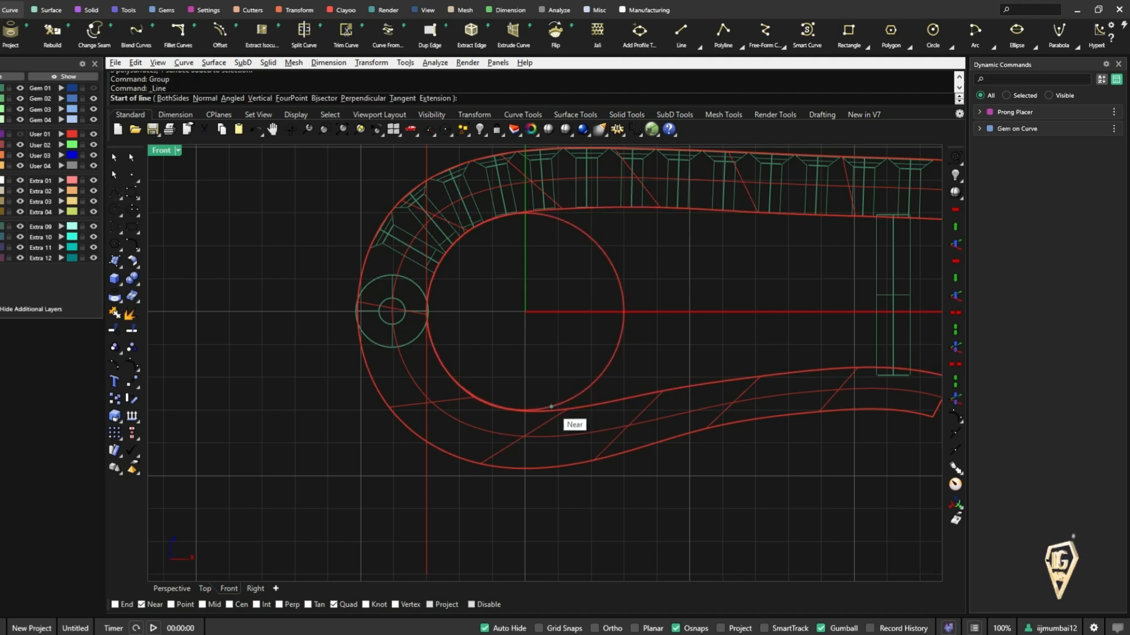
pyautogui.click(550, 407)
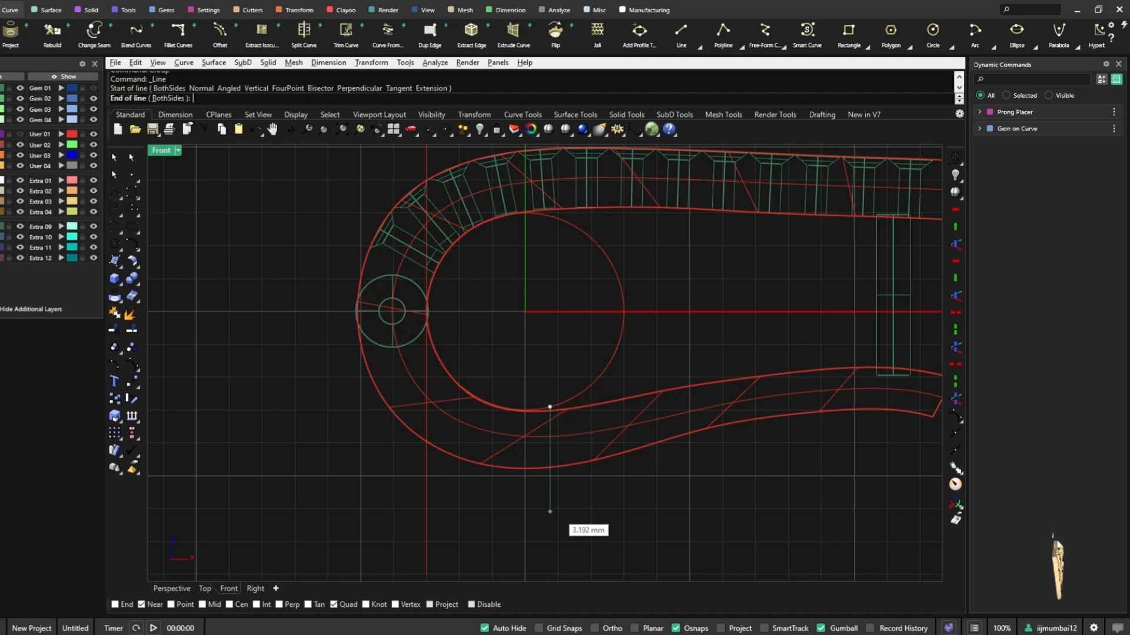
pyautogui.click(550, 507)
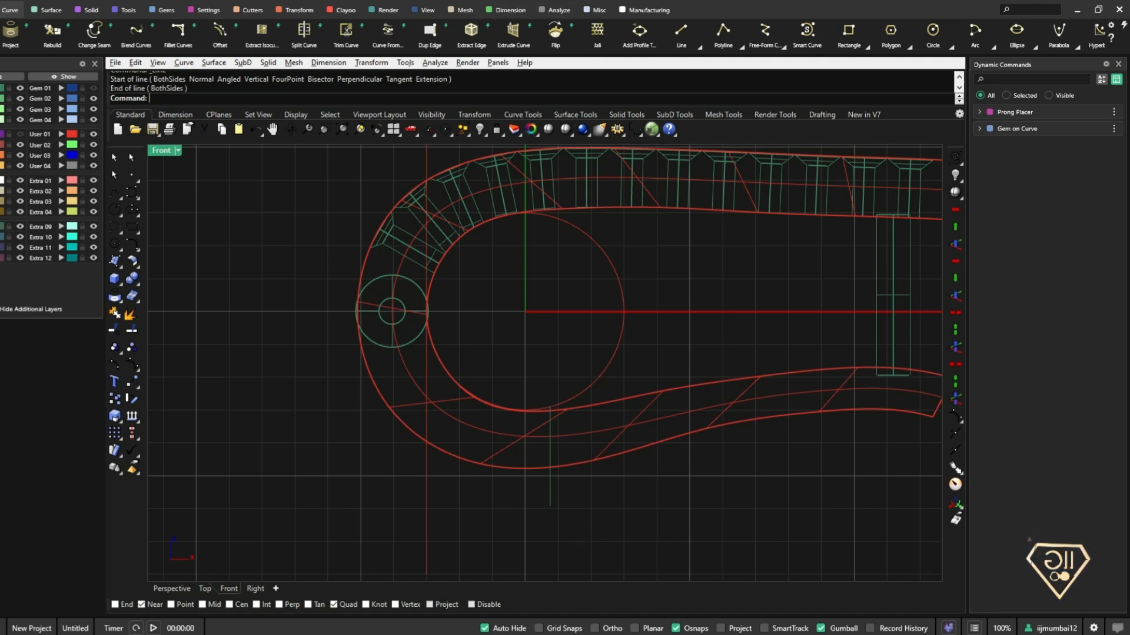
# - Split the flat profile surface with the short vertical line that crosses its lower arm
pyautogui.click(635, 448)
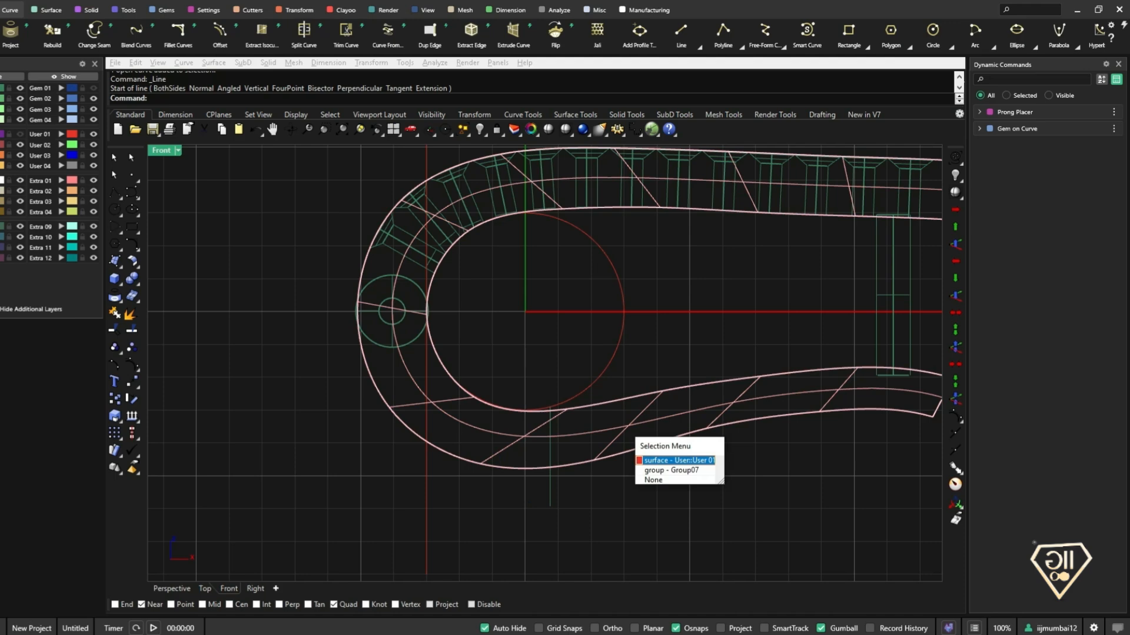
pyautogui.click(656, 469)
pyautogui.click(656, 469)
pyautogui.press('Escape')
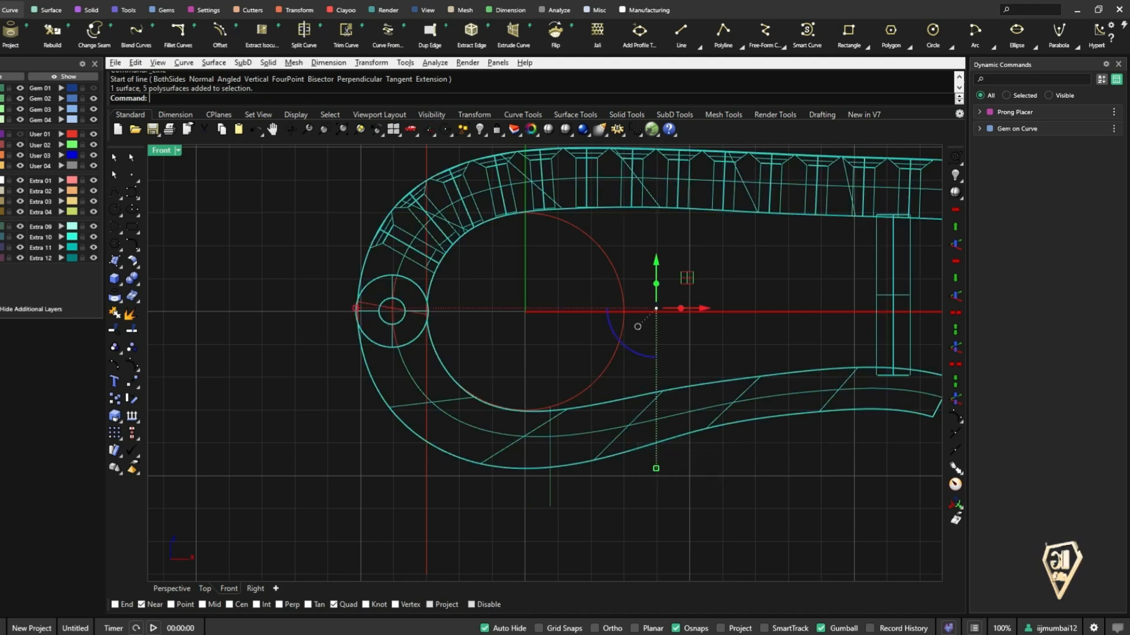
pyautogui.press('Escape')
pyautogui.click(634, 444)
pyautogui.click(671, 462)
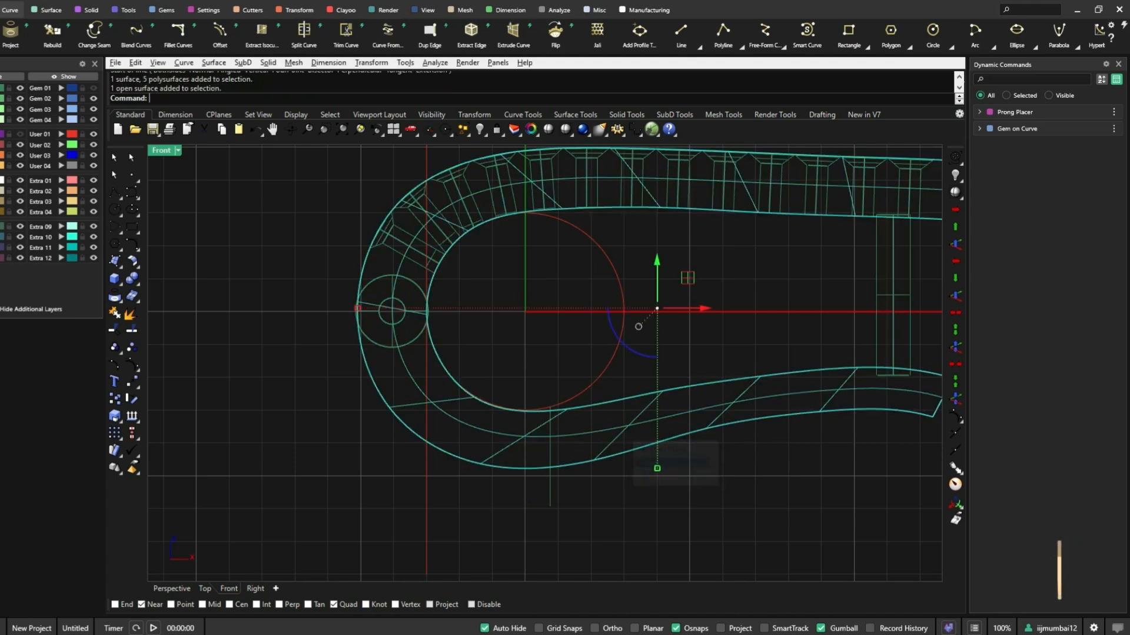
pyautogui.write('Split')
pyautogui.press('Return')
pyautogui.click(550, 489)
pyautogui.press('Return')
# - Delete the split-off lower arm piece of the flat profile, keeping the curved hook portion
pyautogui.click(595, 435)
pyautogui.click(623, 452)
pyautogui.press('Delete')
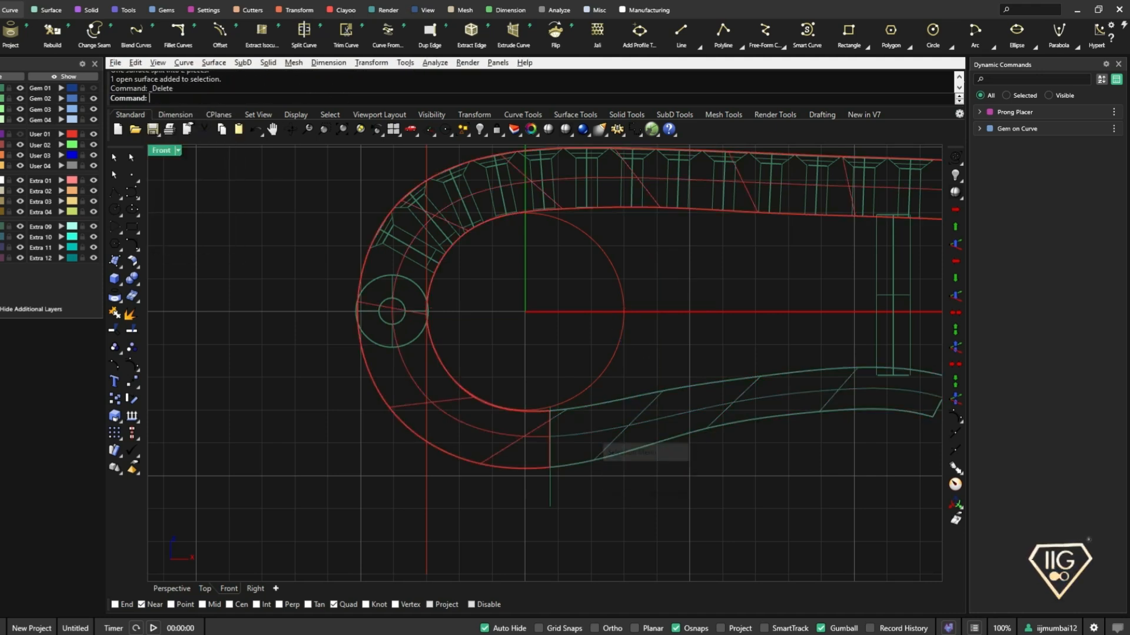
# - Delete the grouped band and the short vertical cutting line
pyautogui.click(623, 452)
pyautogui.press('Delete')
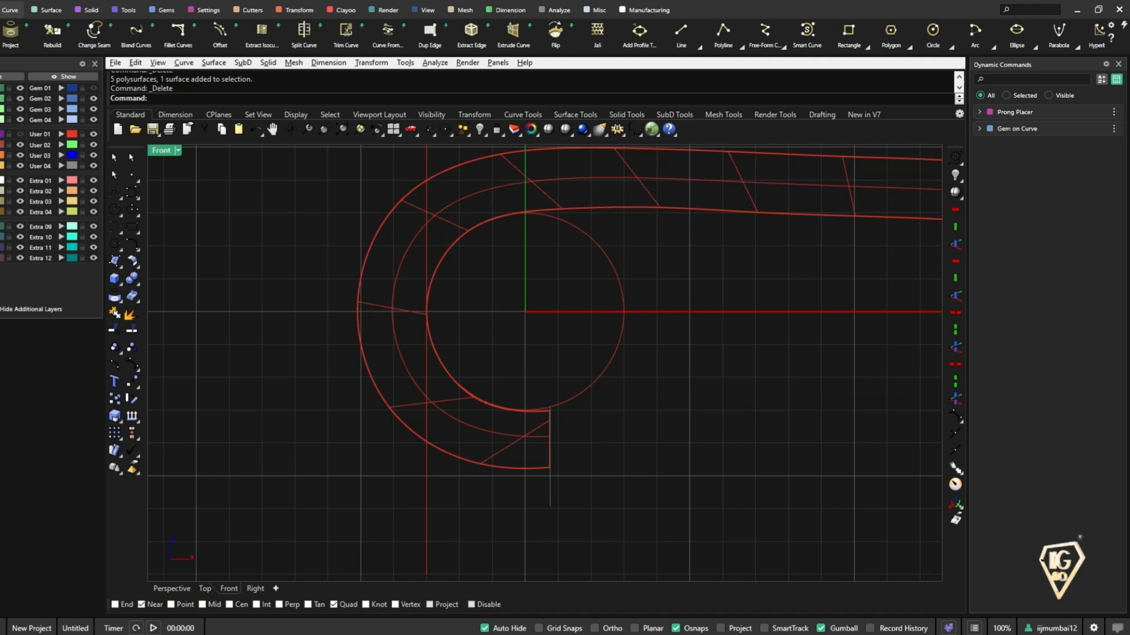
pyautogui.click(550, 489)
pyautogui.press('Delete')
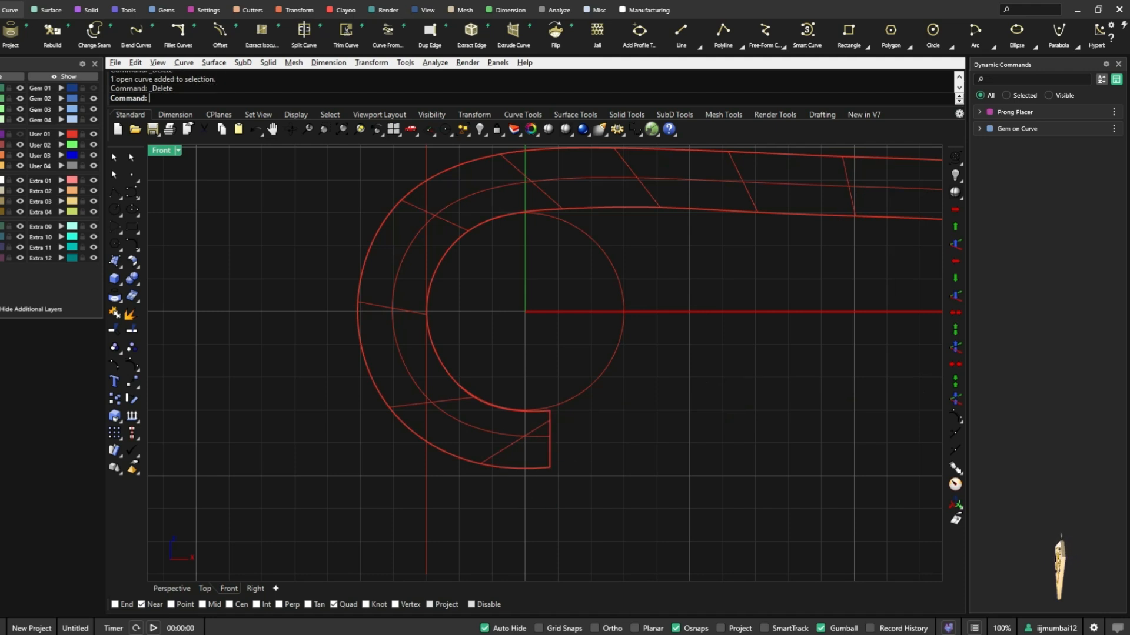
# - Inspect the trimmed profile in the Perspective view and undo the deletions of the grouped band and cutting line
pyautogui.click(171, 589)
pyautogui.moveTo(545, 353)
pyautogui.mouseDown(button='right')
pyautogui.moveTo(553, 395)
pyautogui.moveTo(513, 358)
pyautogui.mouseUp(button='right')
pyautogui.scroll(6, 513, 348)
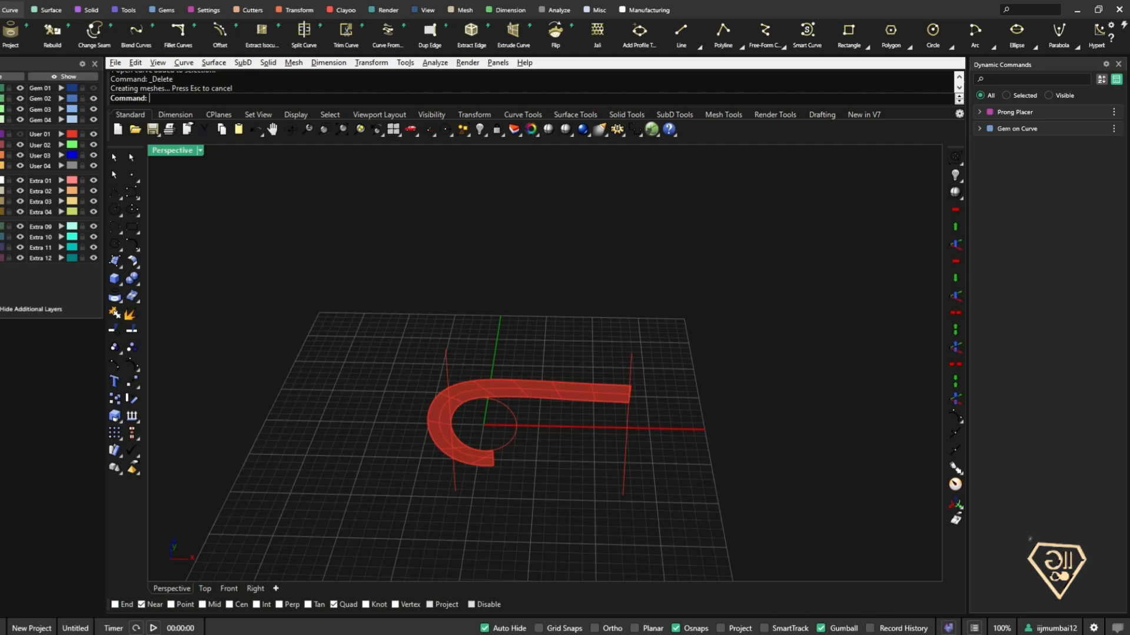
pyautogui.moveTo(500, 473); pyautogui.dragTo(492, 417, button='right')
pyautogui.scroll(4, 492, 417)
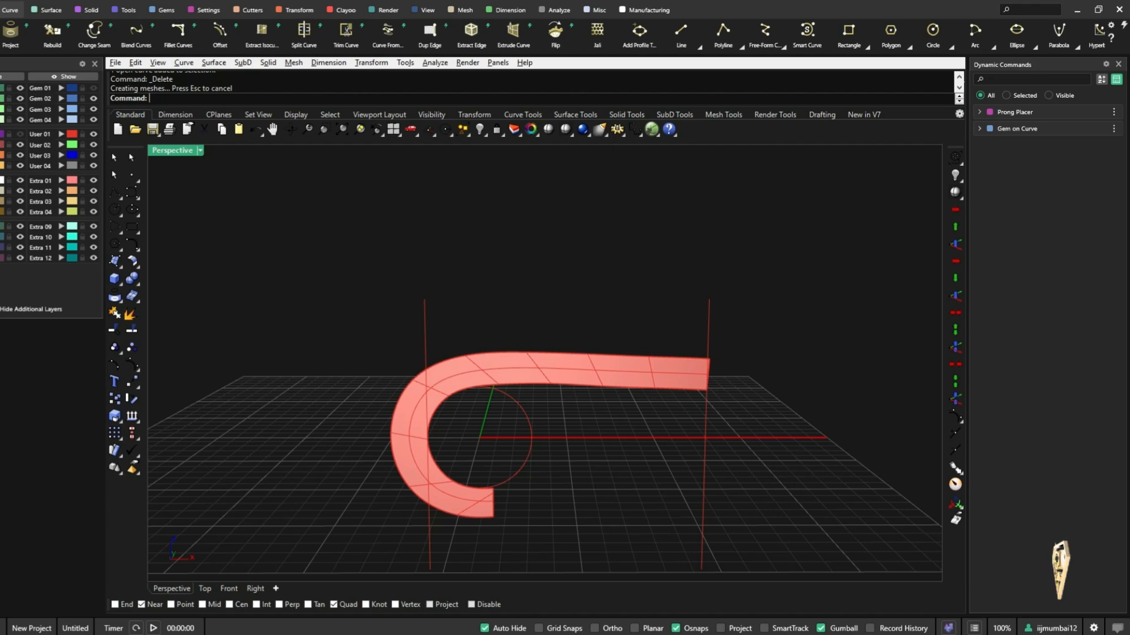
pyautogui.scroll(14, 480, 500)
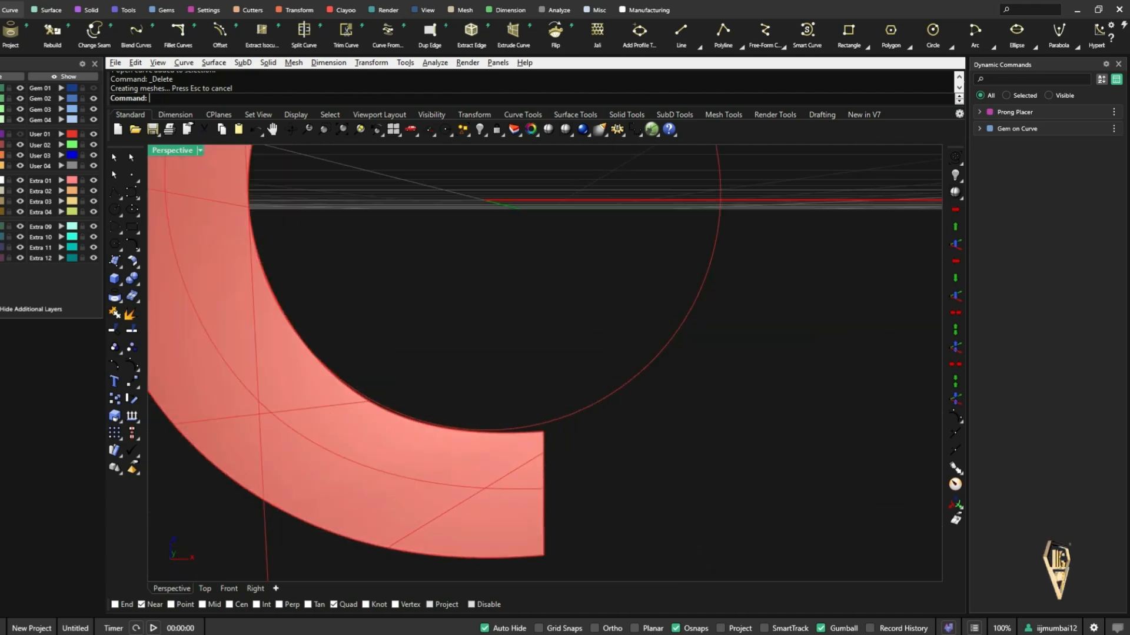
pyautogui.scroll(-8, 462, 468)
pyautogui.scroll(-8, 459, 493)
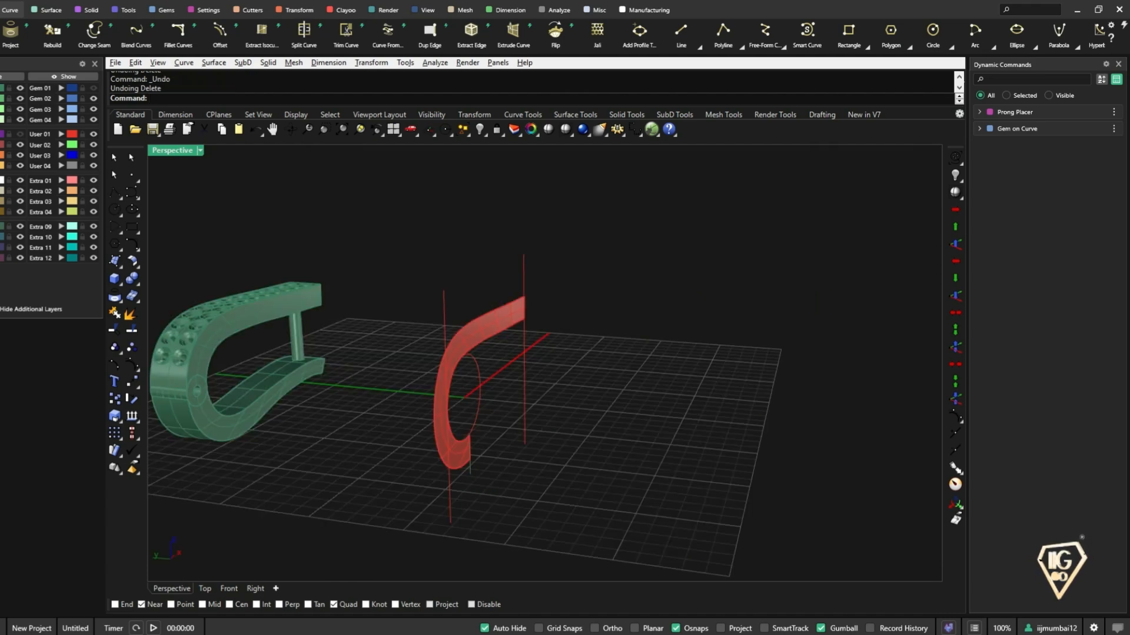
# - Select all curves in the model and hide them
pyautogui.write('SelCrv')
pyautogui.press('Return')
pyautogui.write('Hide')
pyautogui.press('Return')
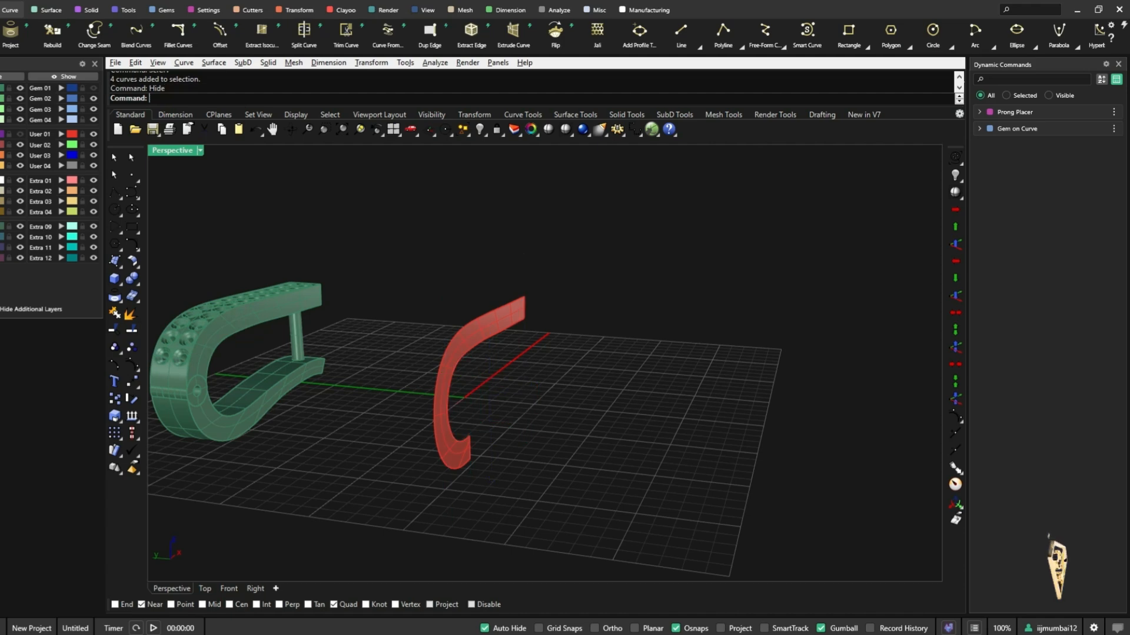
# - Extrude the trimmed J-shaped profile surface 1.5 mm to both sides as a solid, keeping the input surface
pyautogui.click(483, 331)
pyautogui.write('Isolate')
pyautogui.press('Return')
pyautogui.write('ExtrudeSrf')
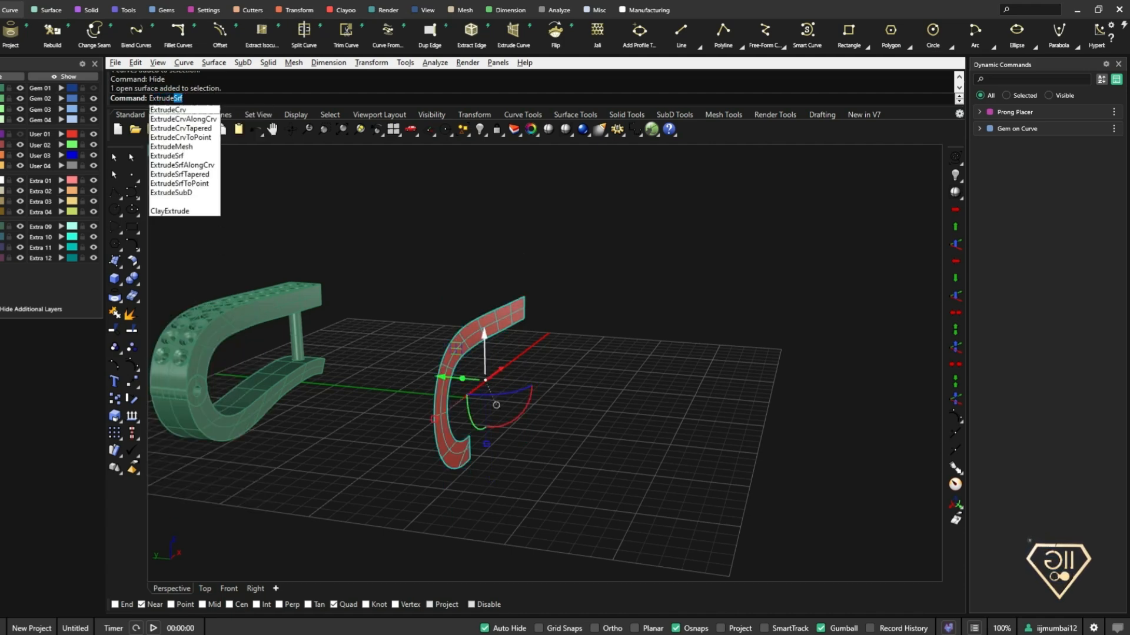
pyautogui.press('Return')
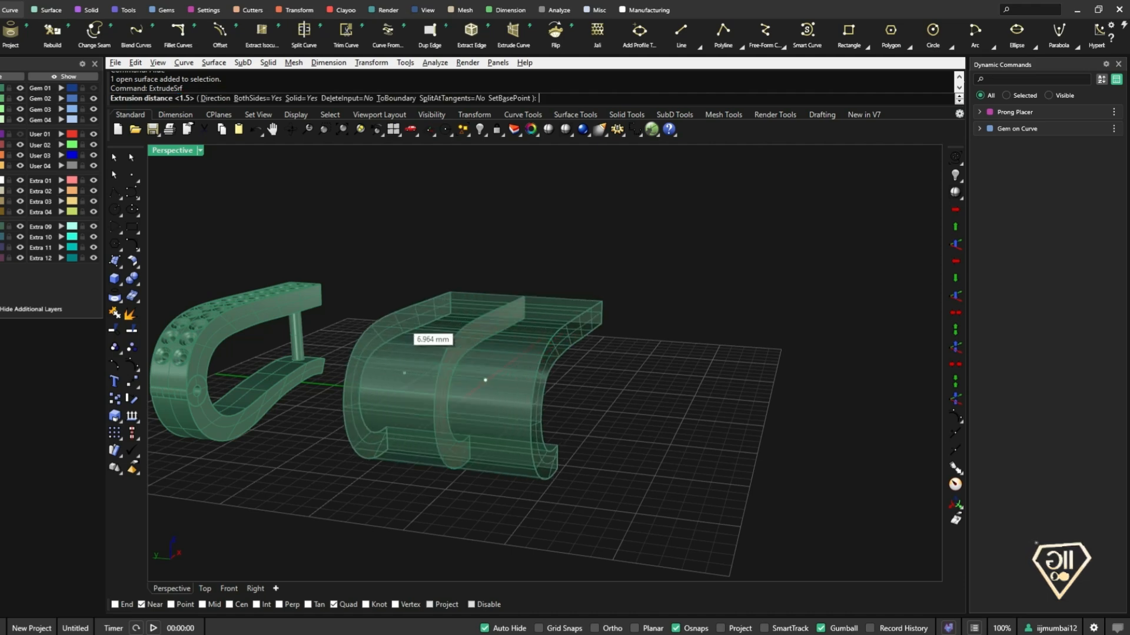
pyautogui.click(399, 373)
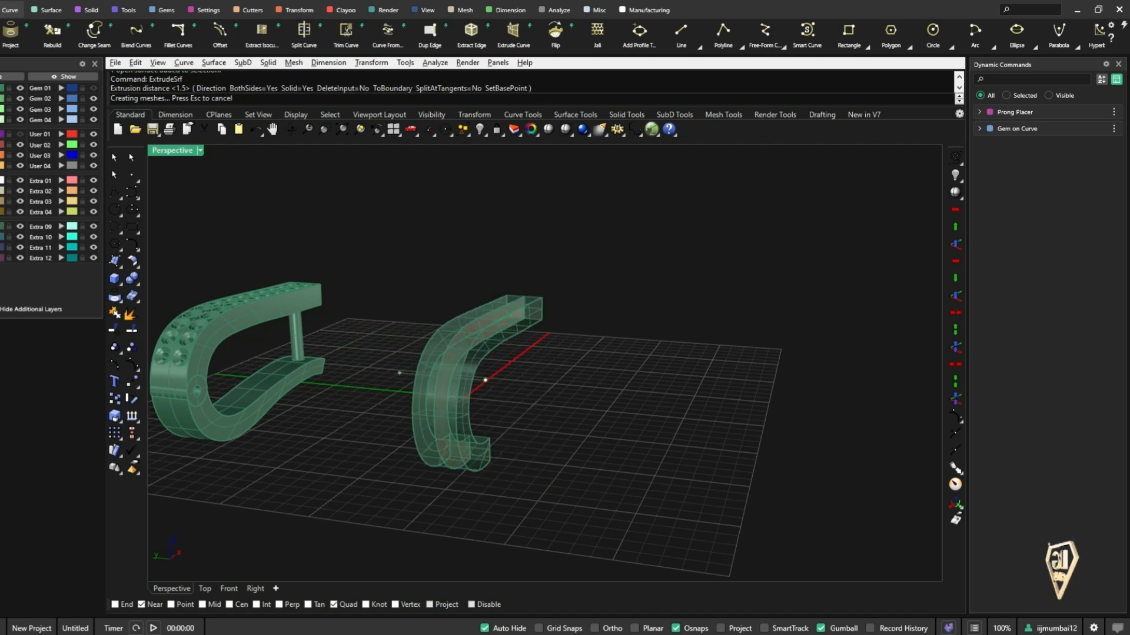
pyautogui.moveTo(529, 365); pyautogui.dragTo(474, 439, button='right')
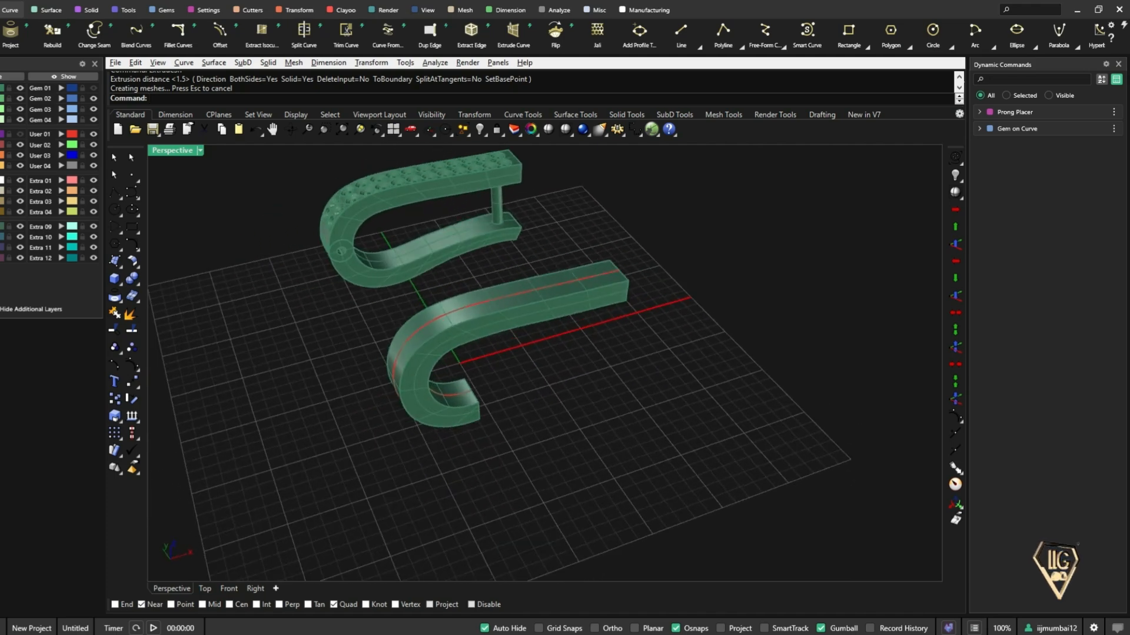
pyautogui.scroll(3, 411, 423)
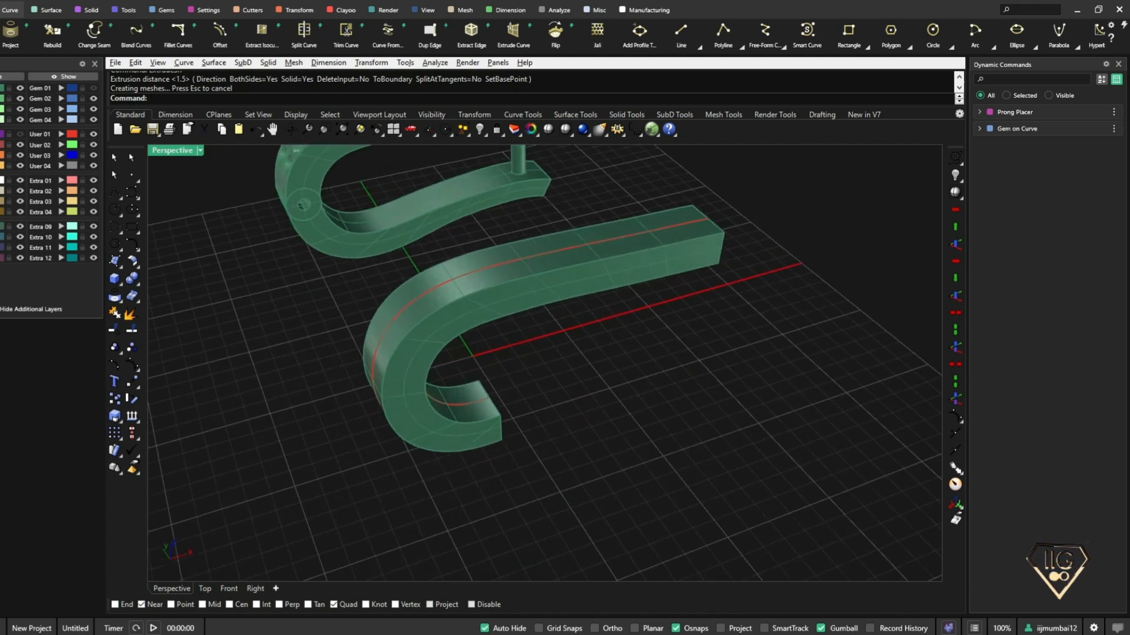
pyautogui.scroll(-3, 424, 383)
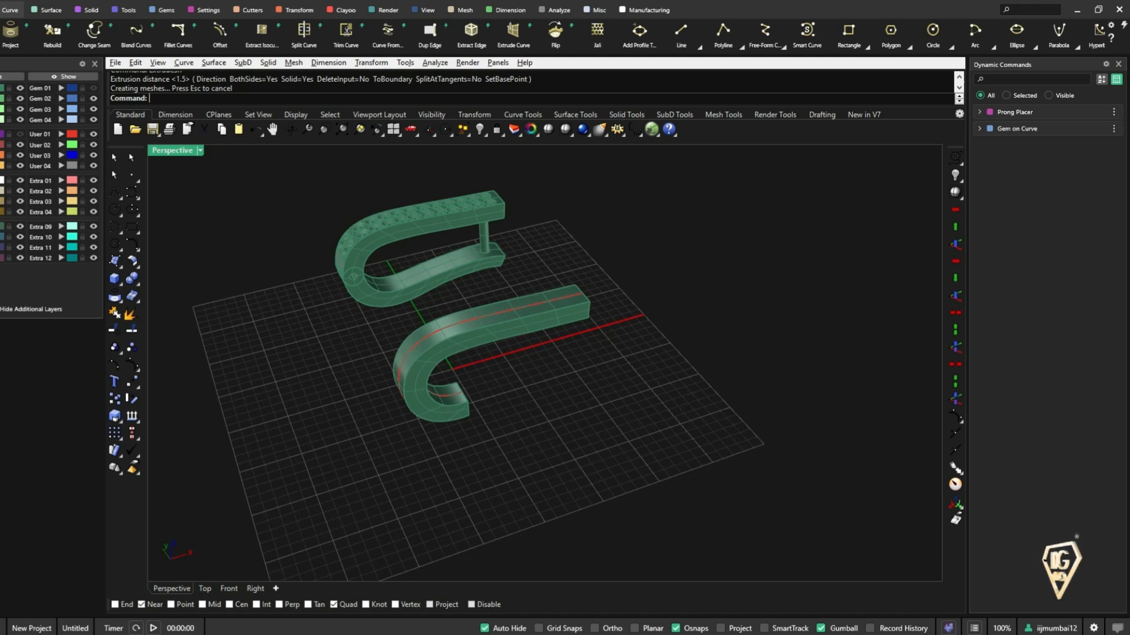
pyautogui.scroll(3, 506, 254)
# - Ungroup the diamond-seat band into its upper and lower arm parts and separate post
pyautogui.click(491, 258)
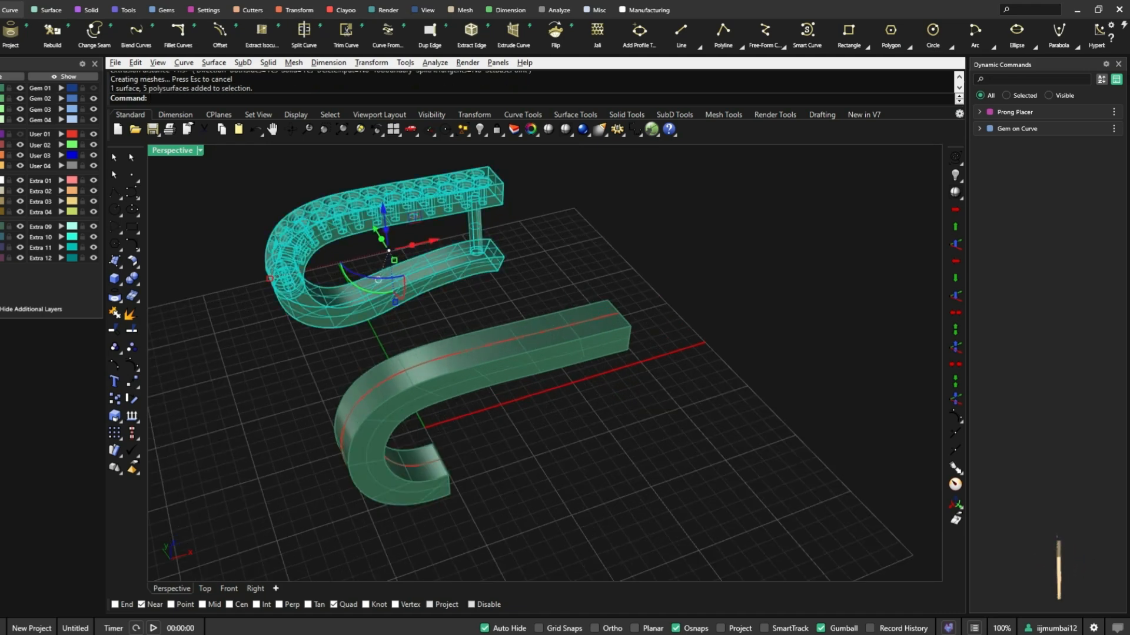
pyautogui.write('Ungroup')
pyautogui.press('Return')
pyautogui.press('Escape')
pyautogui.click(493, 192)
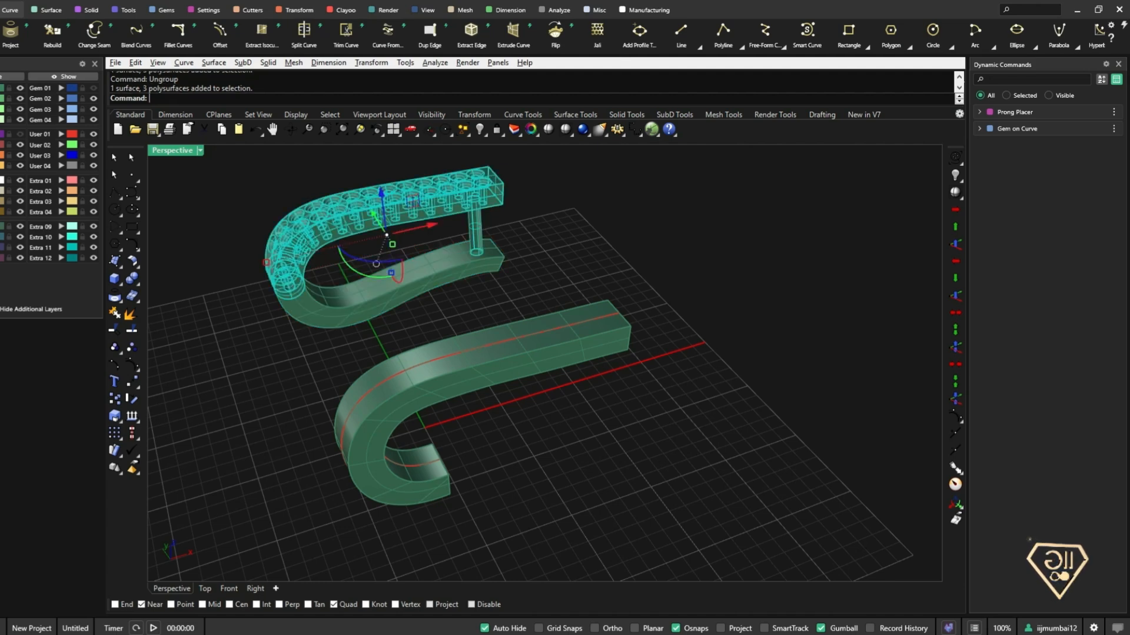
pyautogui.press('Return')
# - Duplicate the band's vertical post along the Y axis to sit under the free end of the new J-shaped solid
pyautogui.click(475, 232)
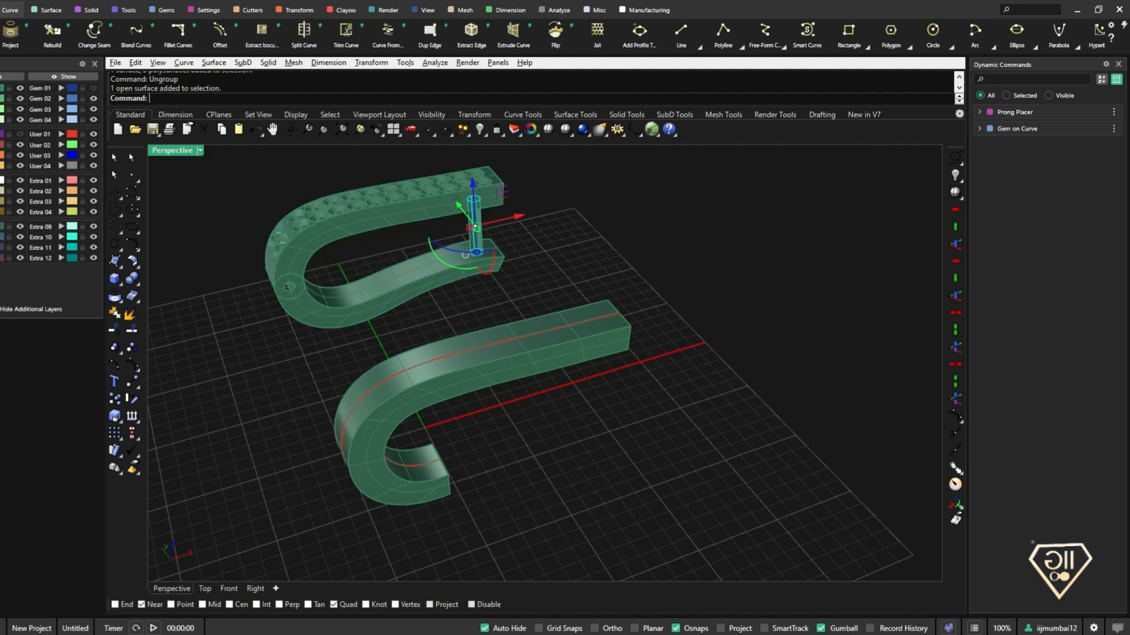
pyautogui.click(204, 589)
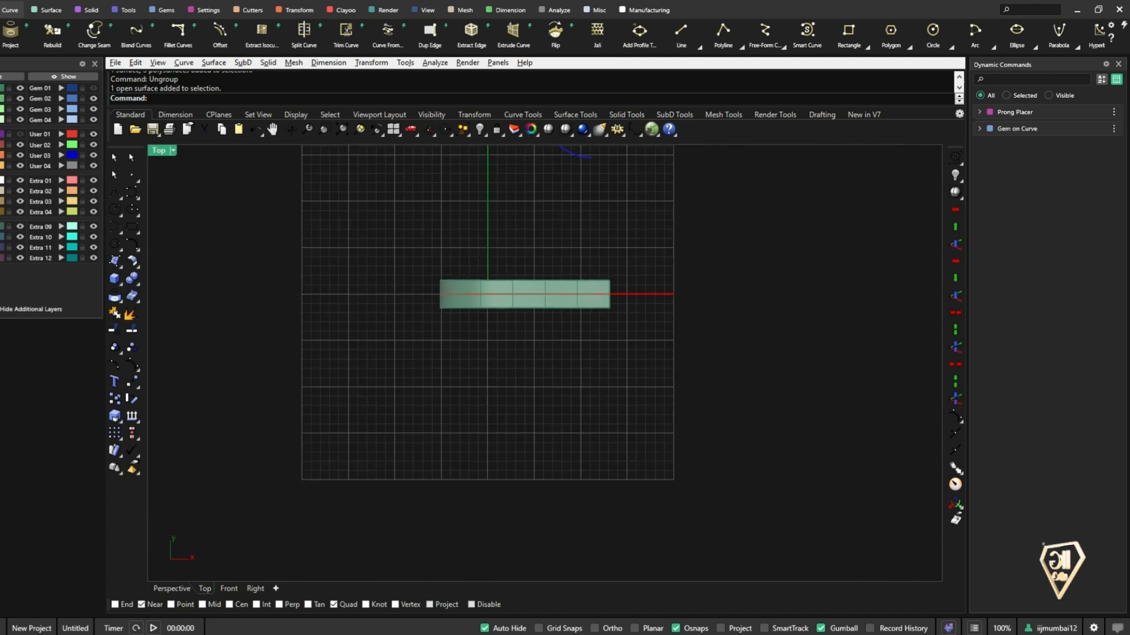
pyautogui.moveTo(497, 253); pyautogui.dragTo(495, 315, button='right')
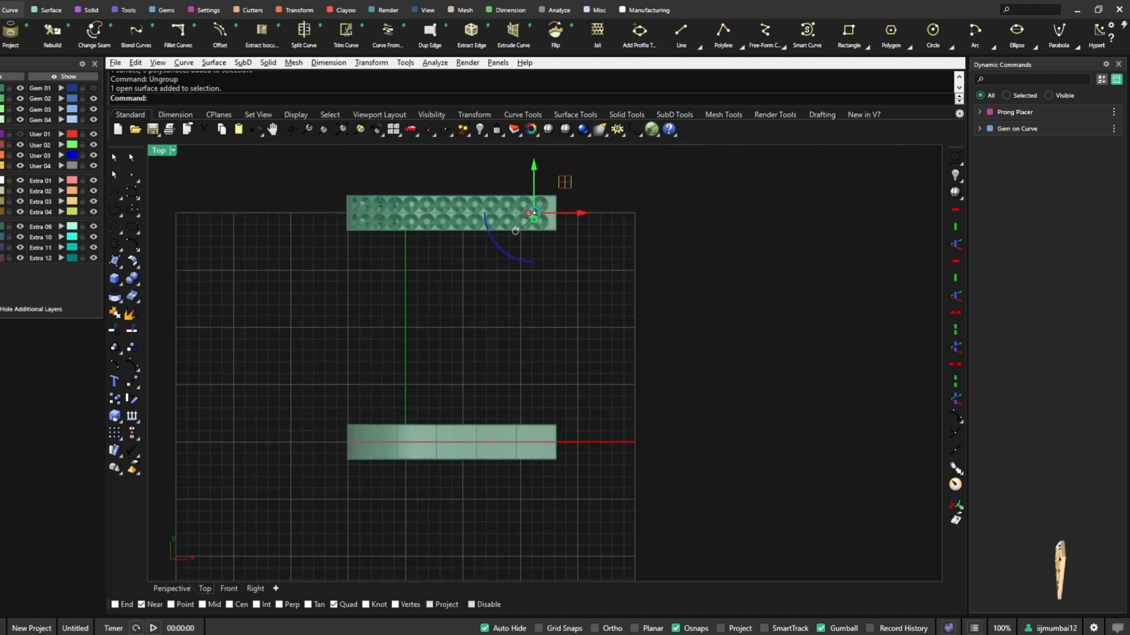
pyautogui.keyDown('alt'); pyautogui.moveTo(534, 158); pyautogui.dragTo(535, 386); pyautogui.keyUp('alt')
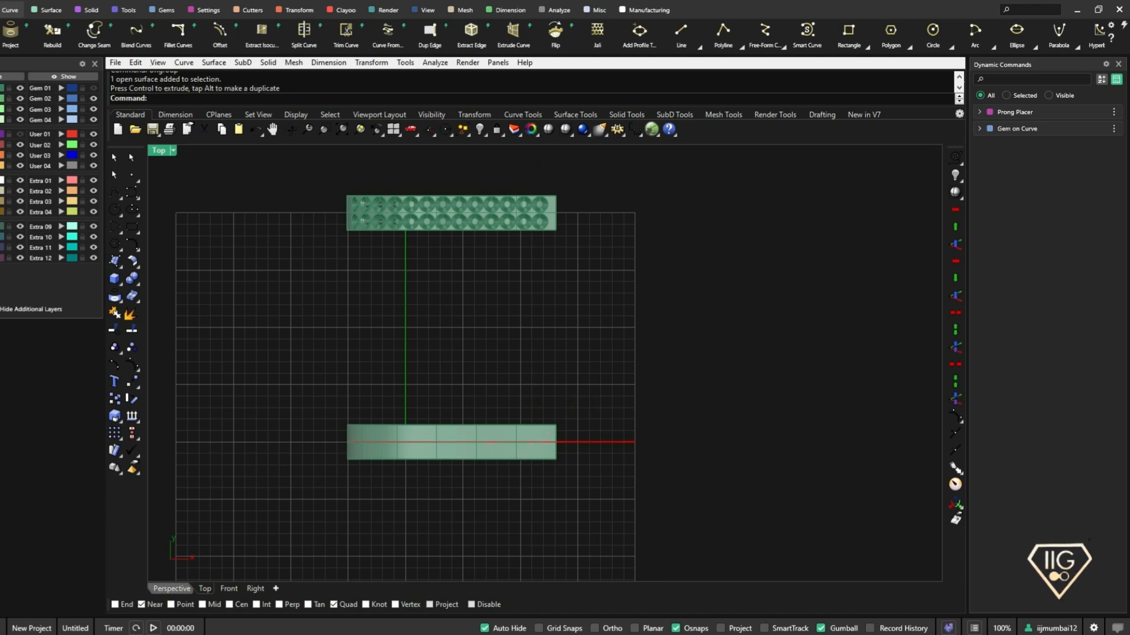
pyautogui.click(172, 589)
pyautogui.scroll(-5, 553, 342)
pyautogui.moveTo(553, 341); pyautogui.dragTo(549, 339, button='right')
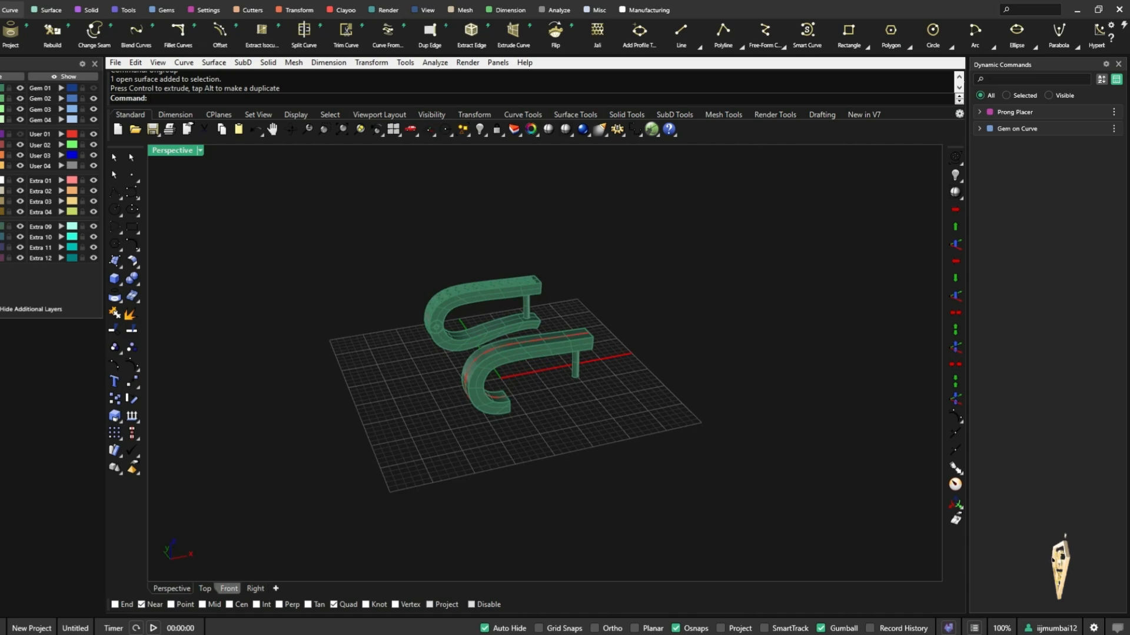
pyautogui.click(229, 588)
pyautogui.scroll(5, 730, 386)
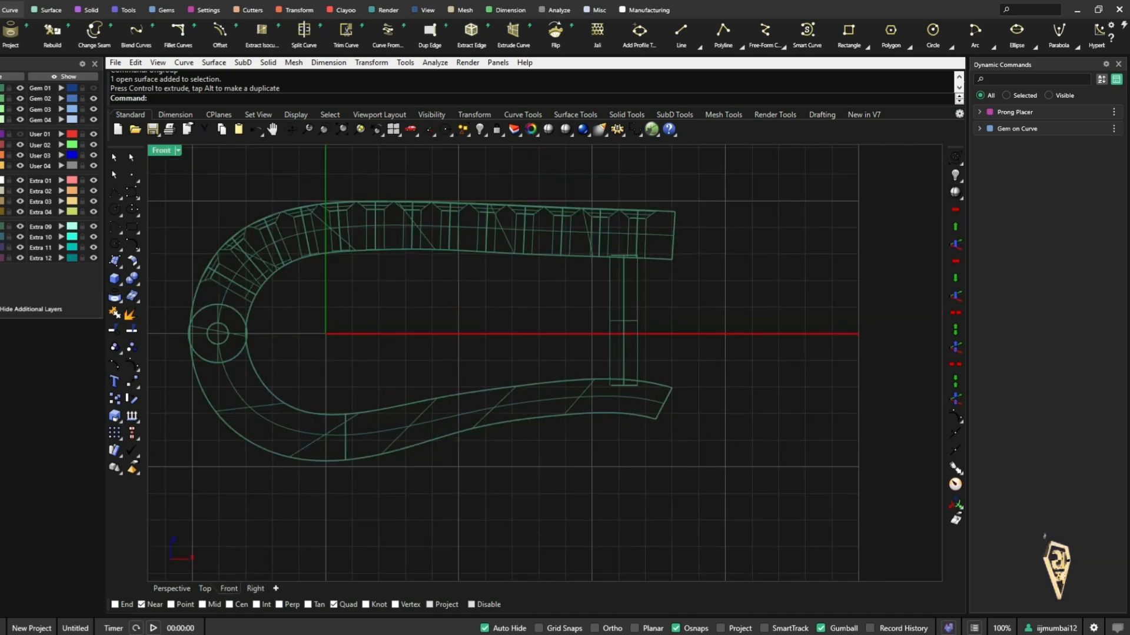
pyautogui.scroll(-7, 671, 353)
pyautogui.scroll(4, 671, 341)
pyautogui.click(641, 390)
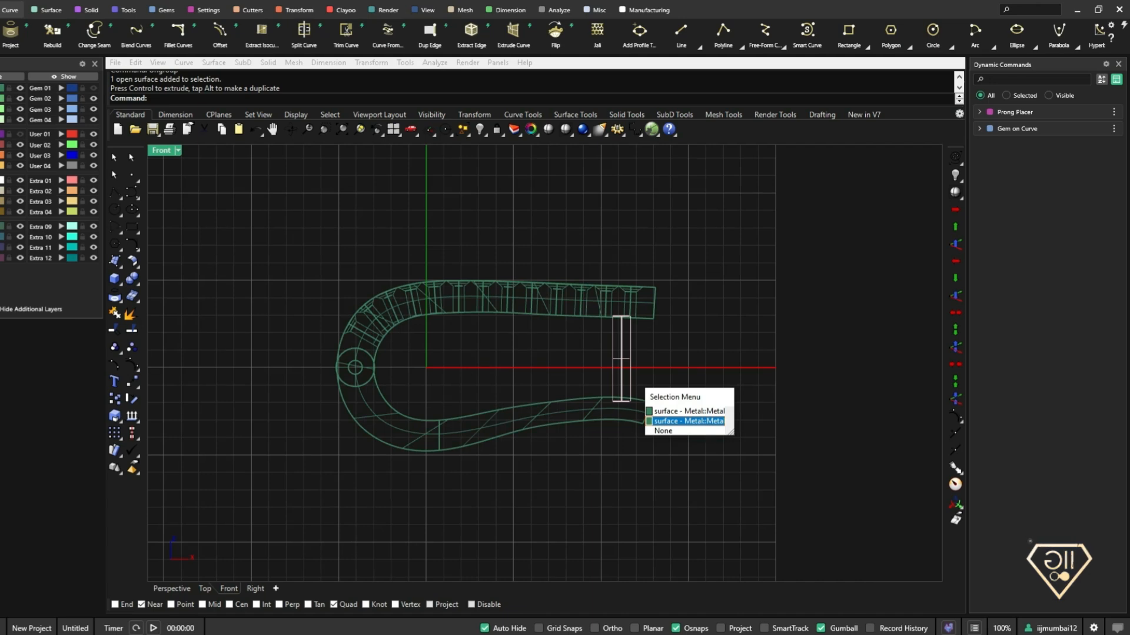
pyautogui.press('Escape')
# - Lengthen the copied post downward in the Front view and shift it slightly lower
pyautogui.click(171, 589)
pyautogui.click(576, 370)
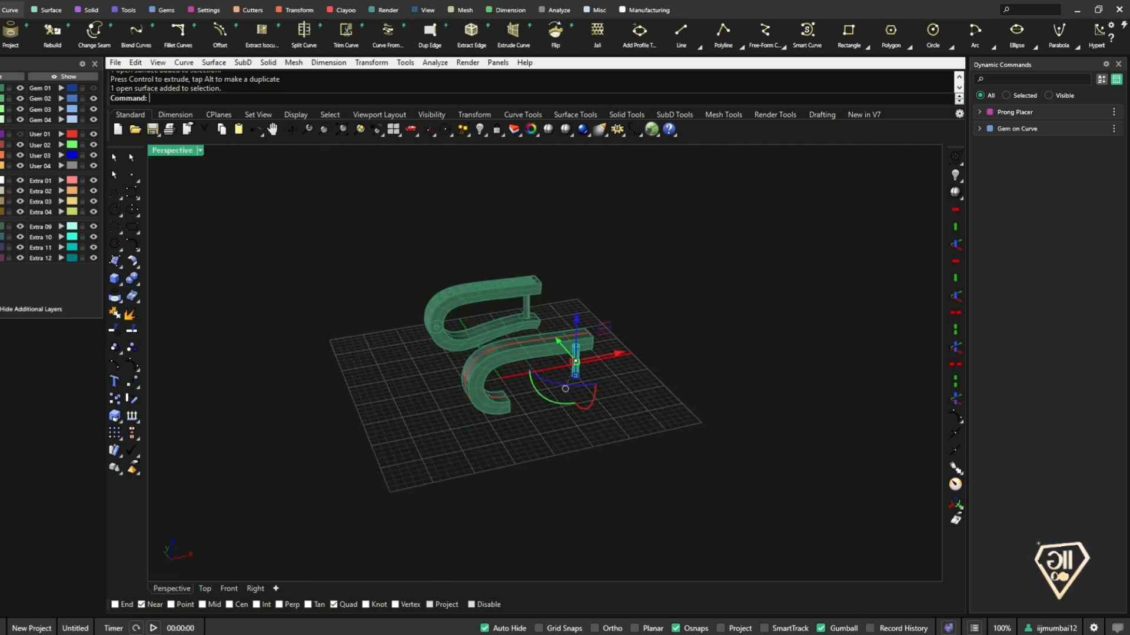
pyautogui.click(229, 589)
pyautogui.scroll(4, 621, 407)
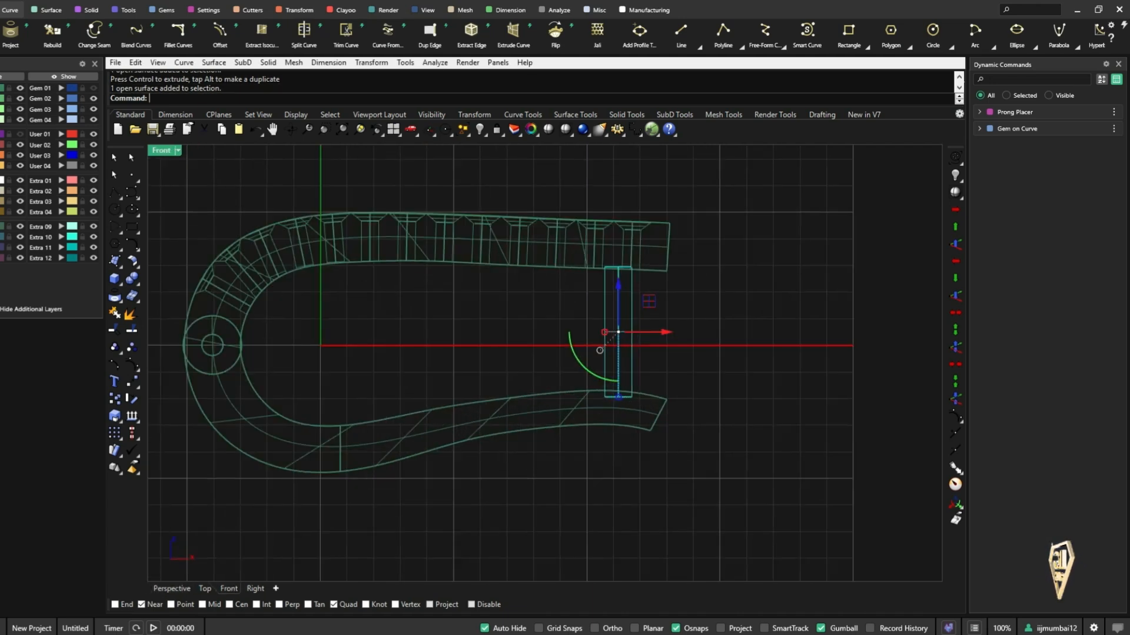
pyautogui.moveTo(619, 397); pyautogui.dragTo(618, 416)
pyautogui.moveTo(618, 288); pyautogui.dragTo(618, 293)
pyautogui.press('Escape')
pyautogui.click(172, 588)
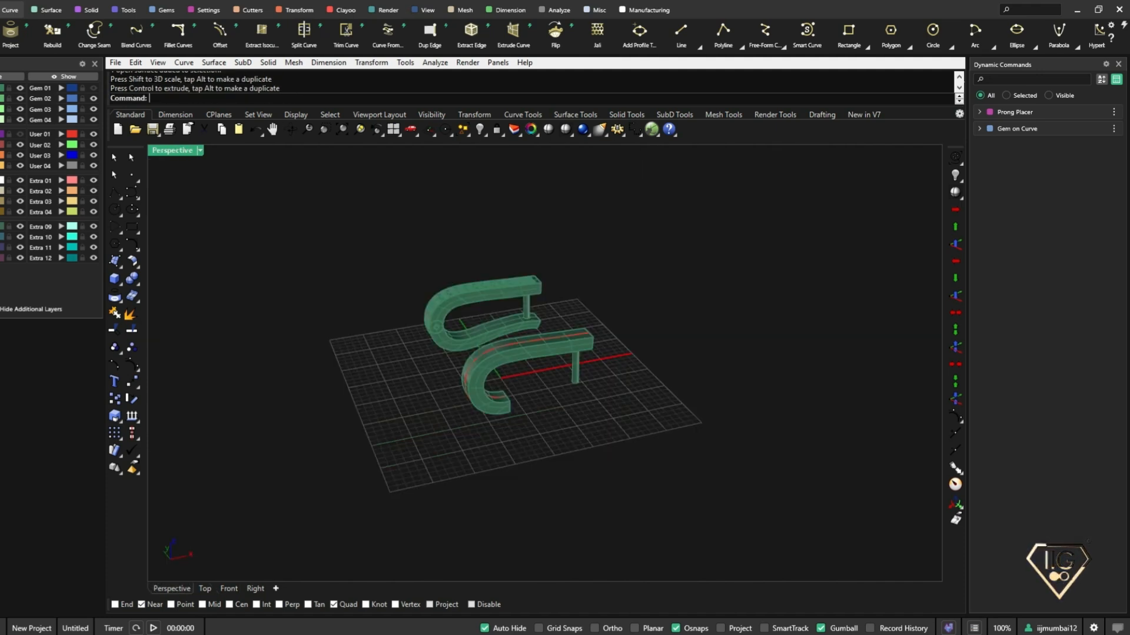
# - Start the Ungroup command with the bands viewed from above their curved ends
pyautogui.scroll(3, 544, 365)
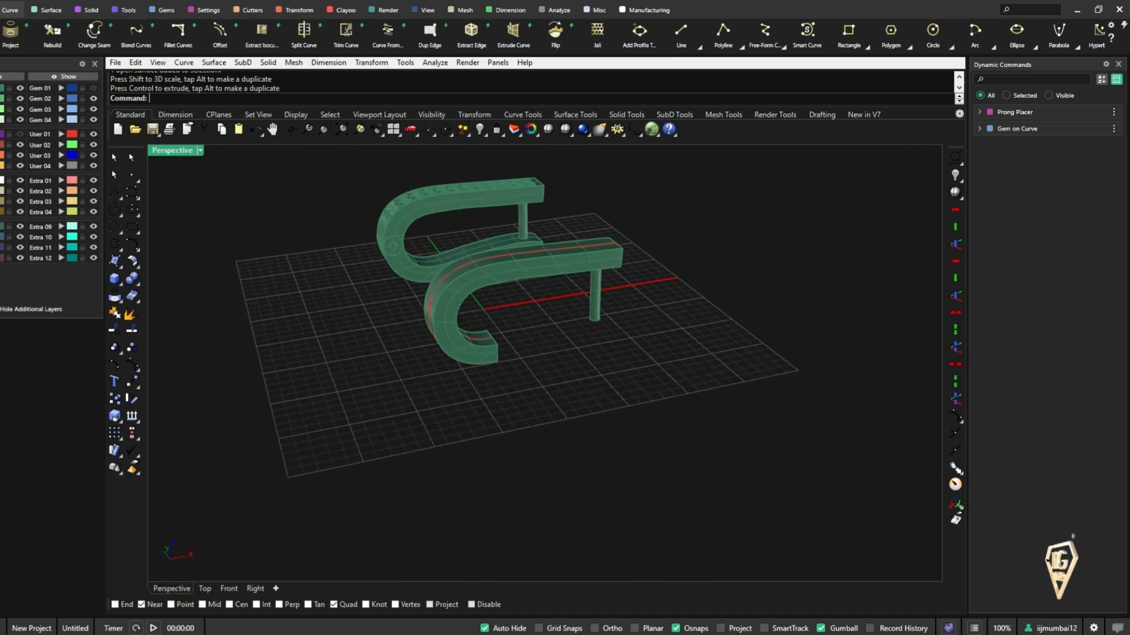
pyautogui.moveTo(544, 365); pyautogui.dragTo(644, 420, button='right')
pyautogui.hotkey('ctrl', 'shift', 'g')
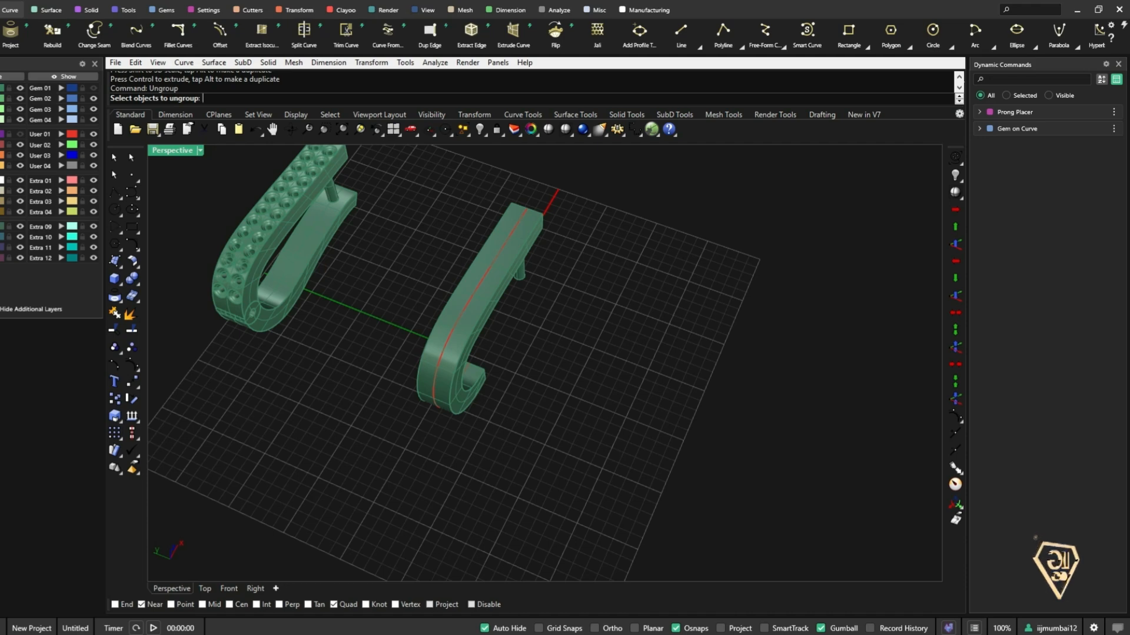